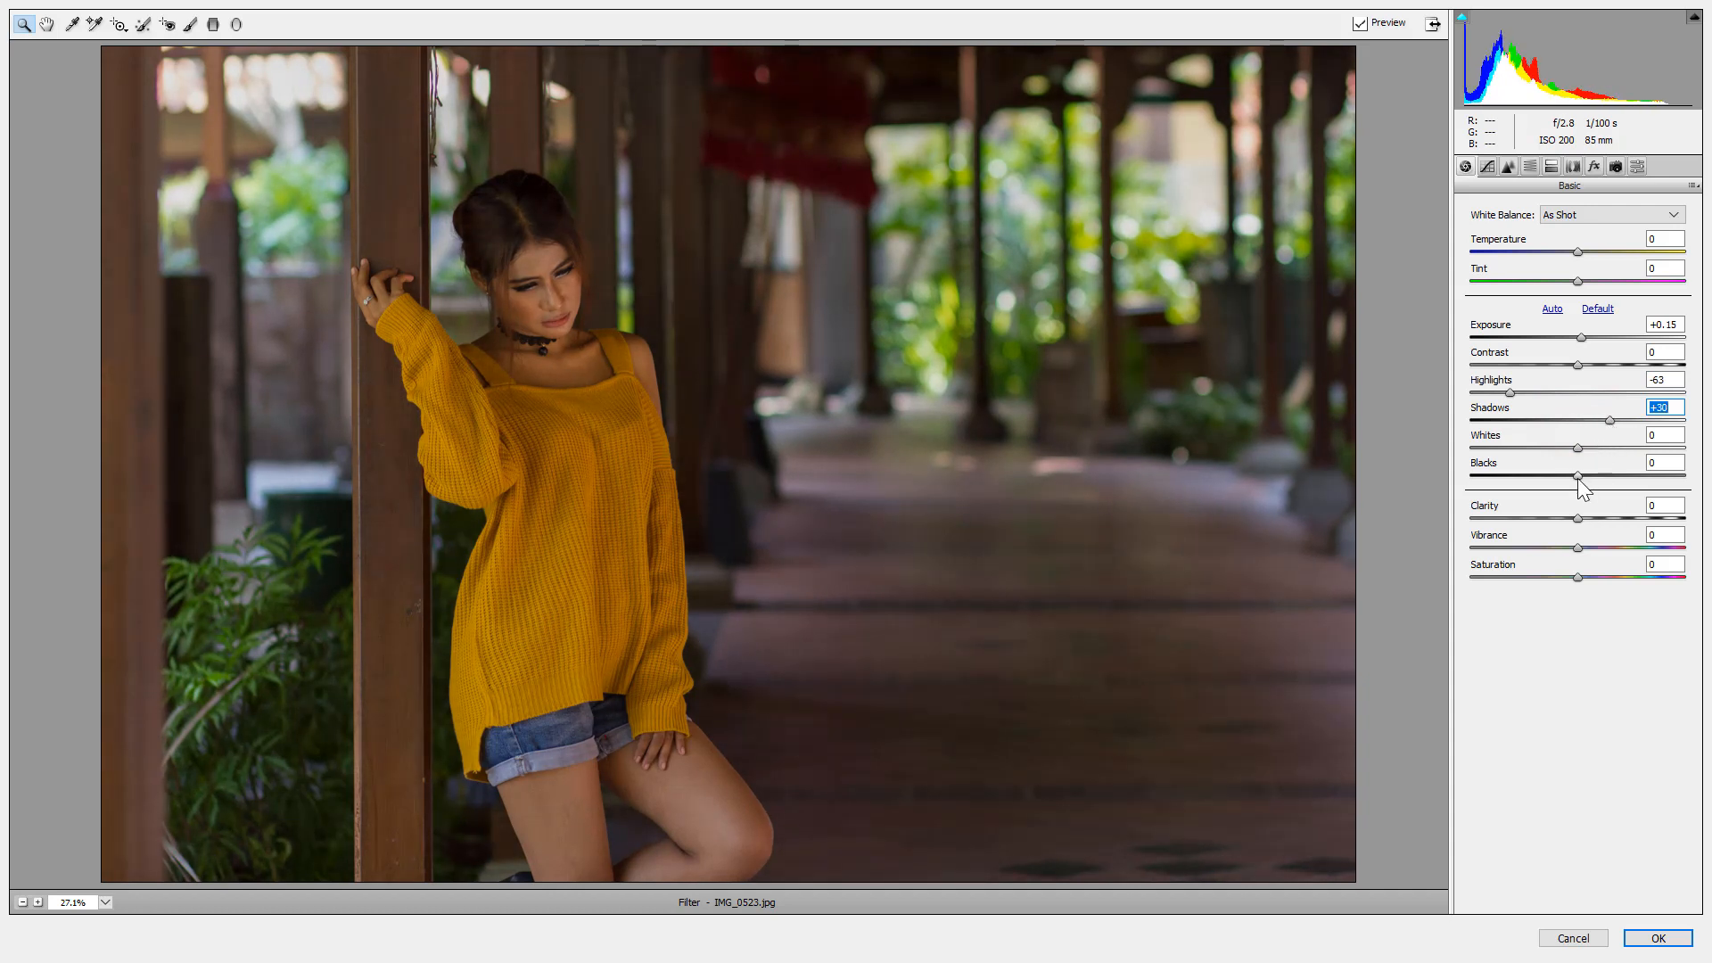
# Raise Whites to +21, add Clarity to +42, and lower Vibrance in the Basic panel.
pyautogui.moveTo(1579, 449); pyautogui.dragTo(1602, 449)
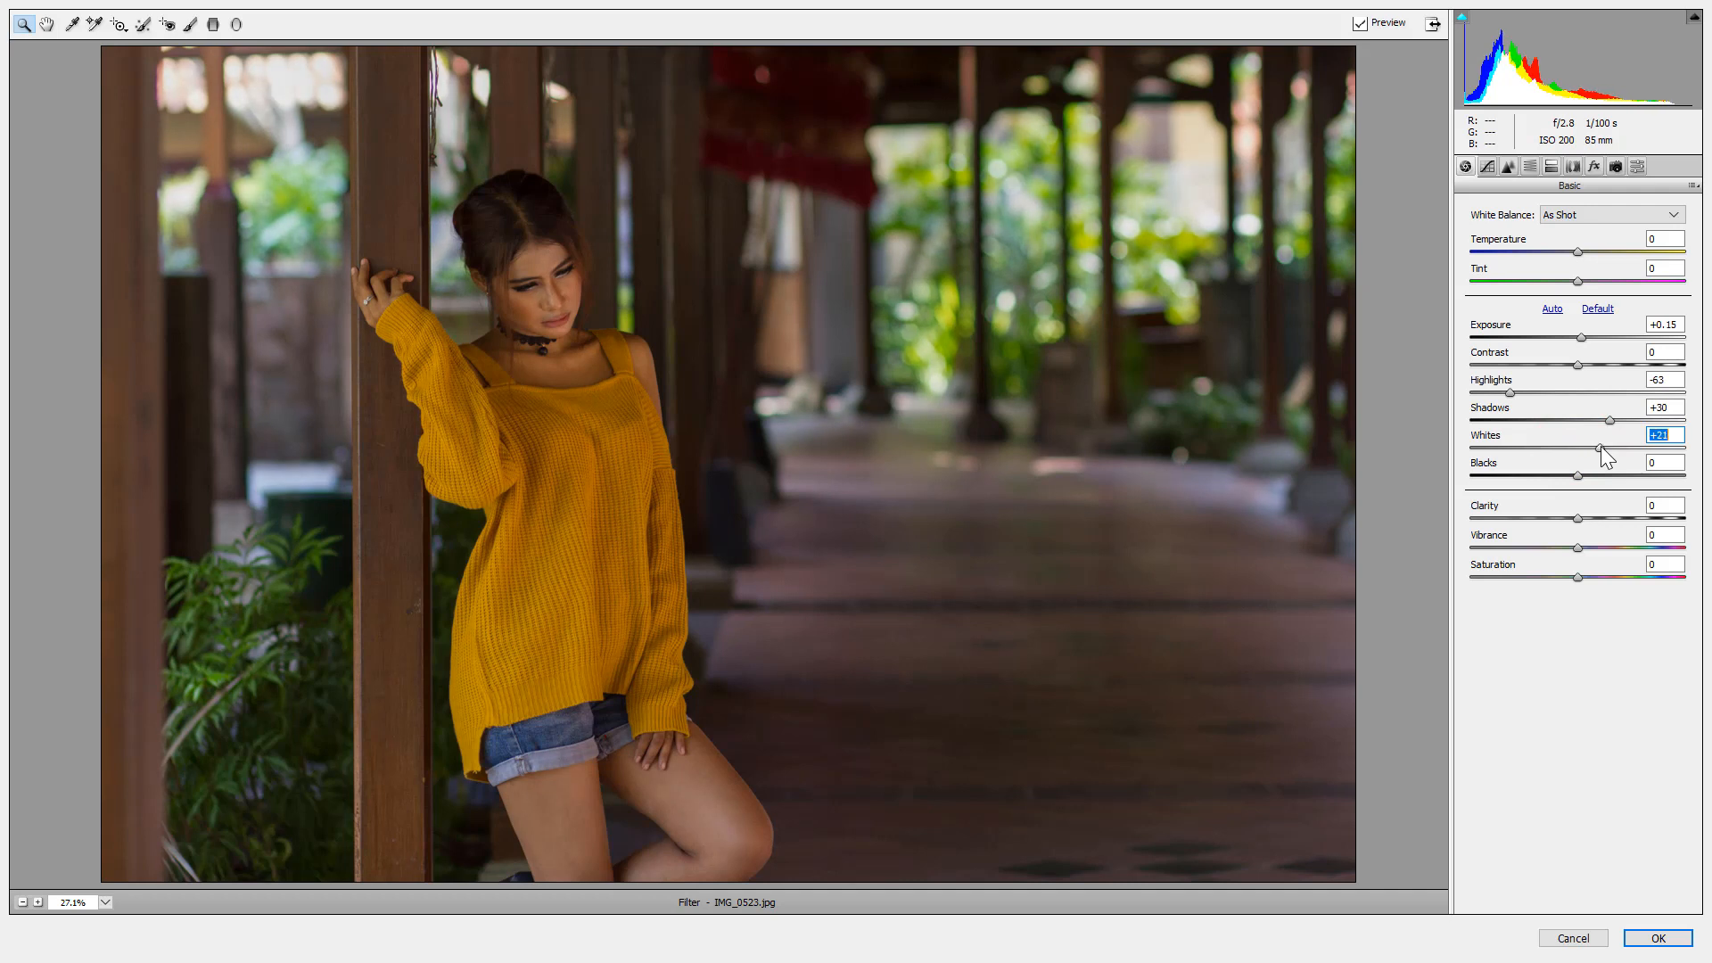
pyautogui.moveTo(1577, 521); pyautogui.dragTo(1535, 545)
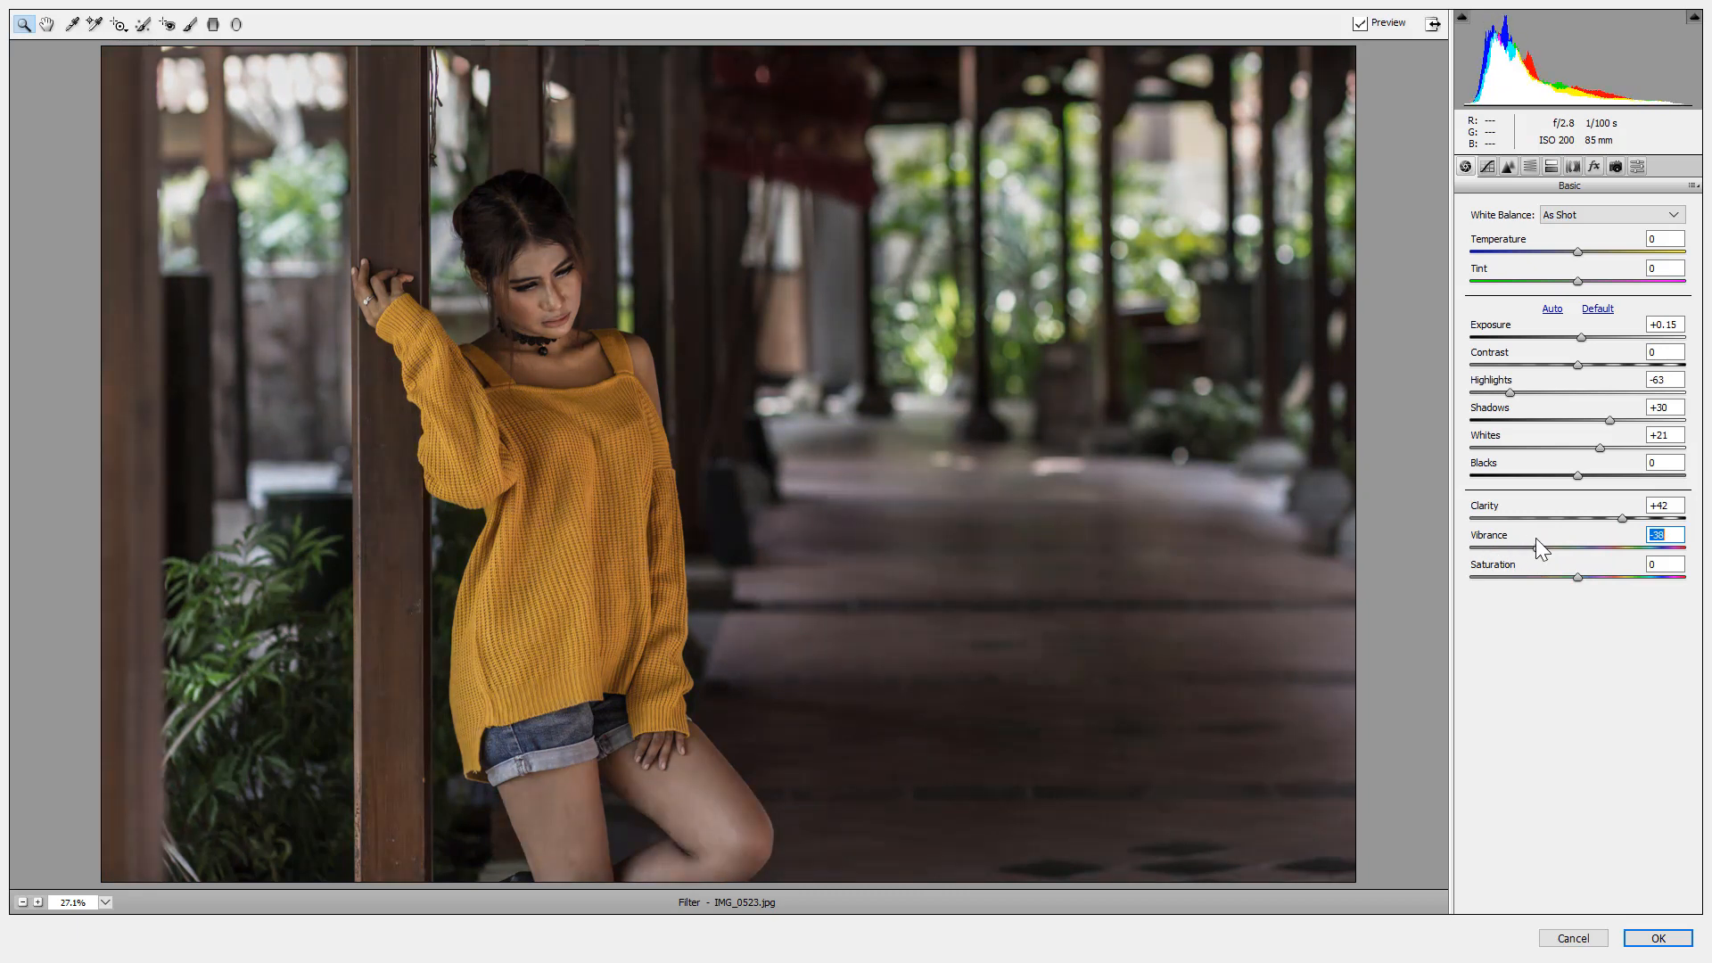
pyautogui.moveTo(1540, 550); pyautogui.dragTo(1536, 546)
# Switch the Tone Curve to Point mode, lift the black point to 24, and add a midtone point.
pyautogui.click(1496, 165)
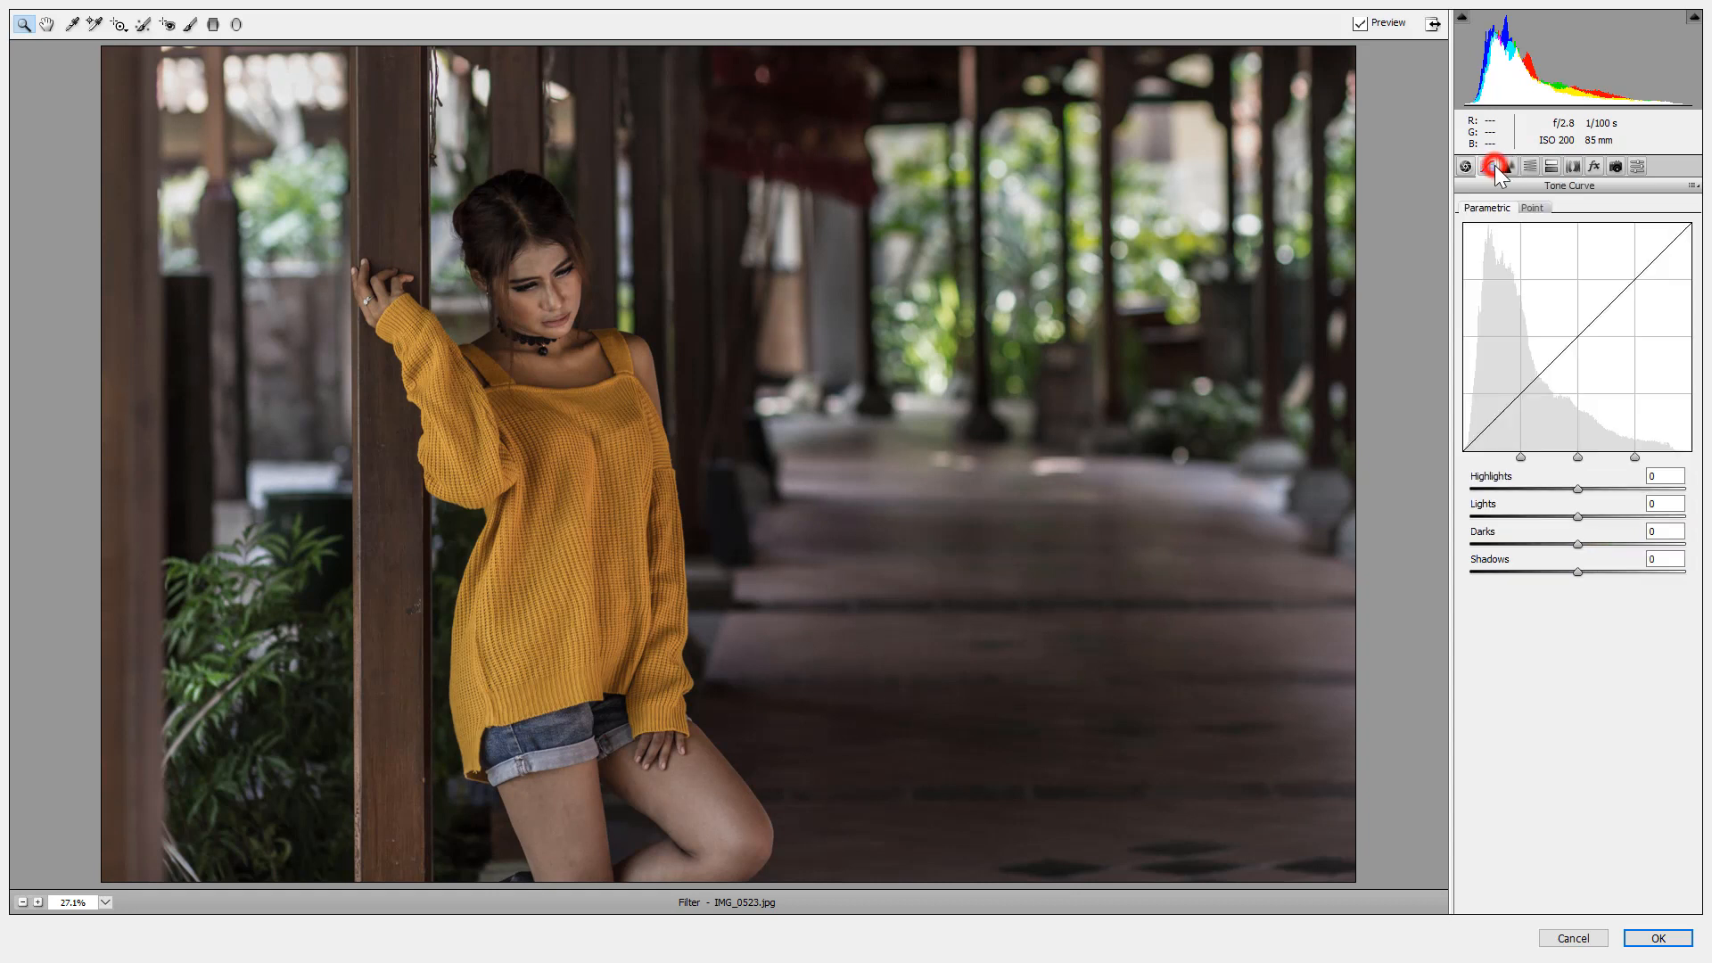
pyautogui.click(1528, 204)
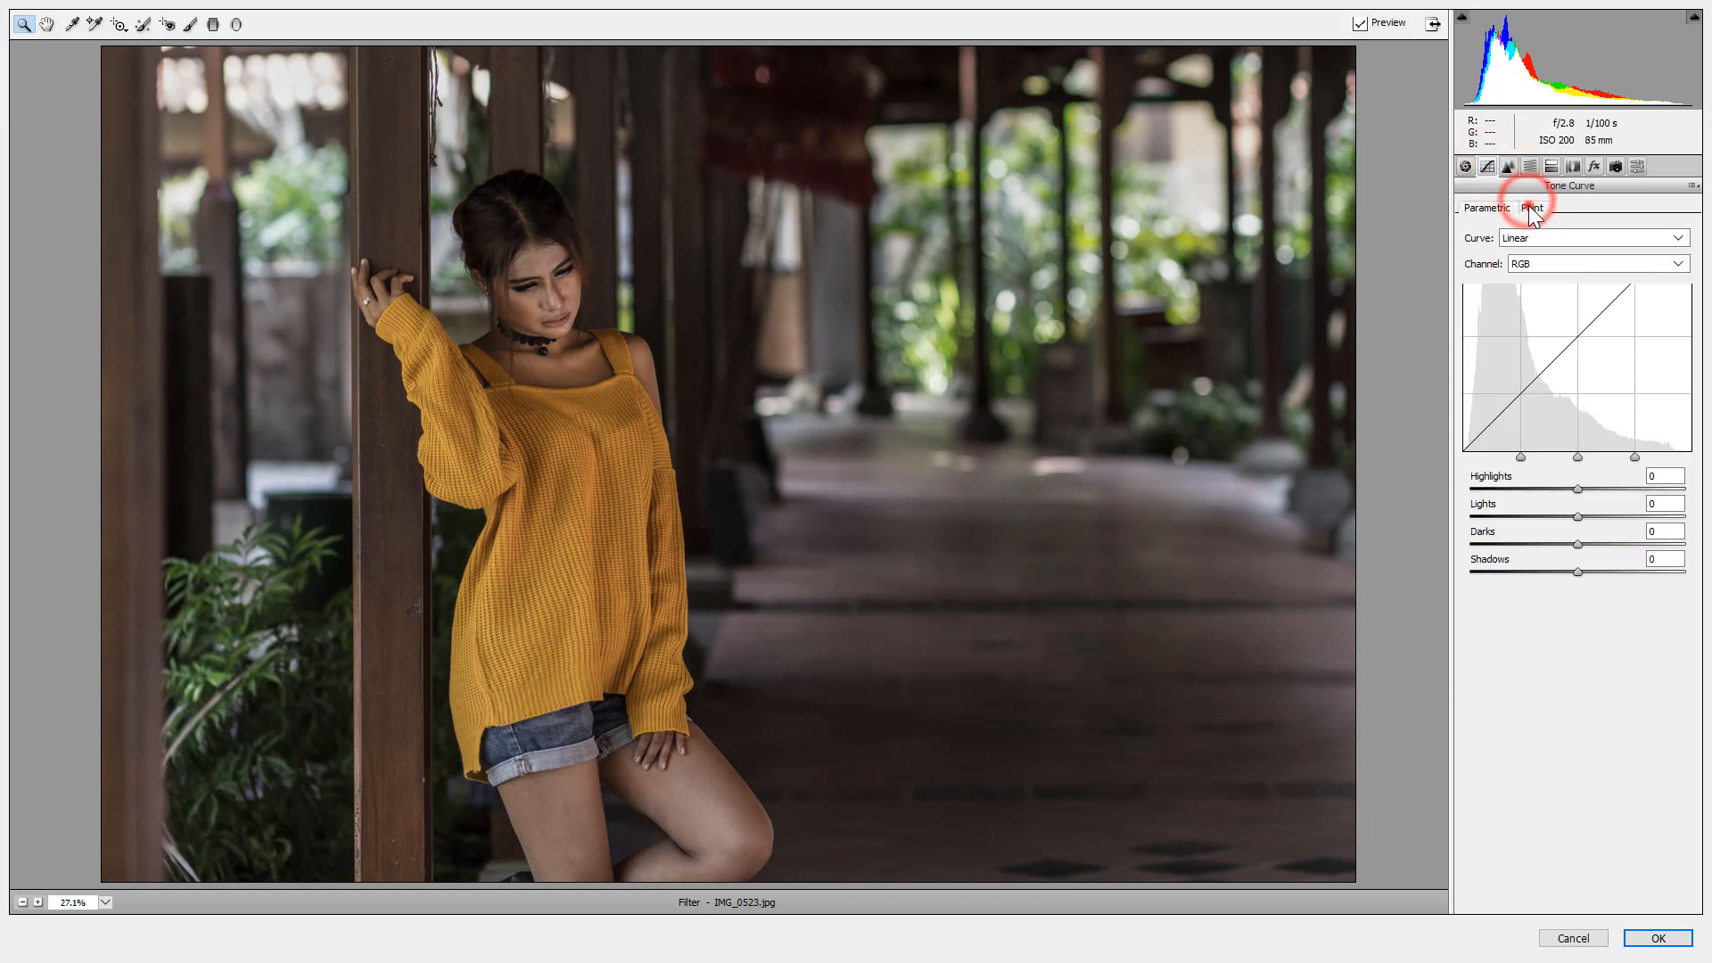
pyautogui.click(1505, 466)
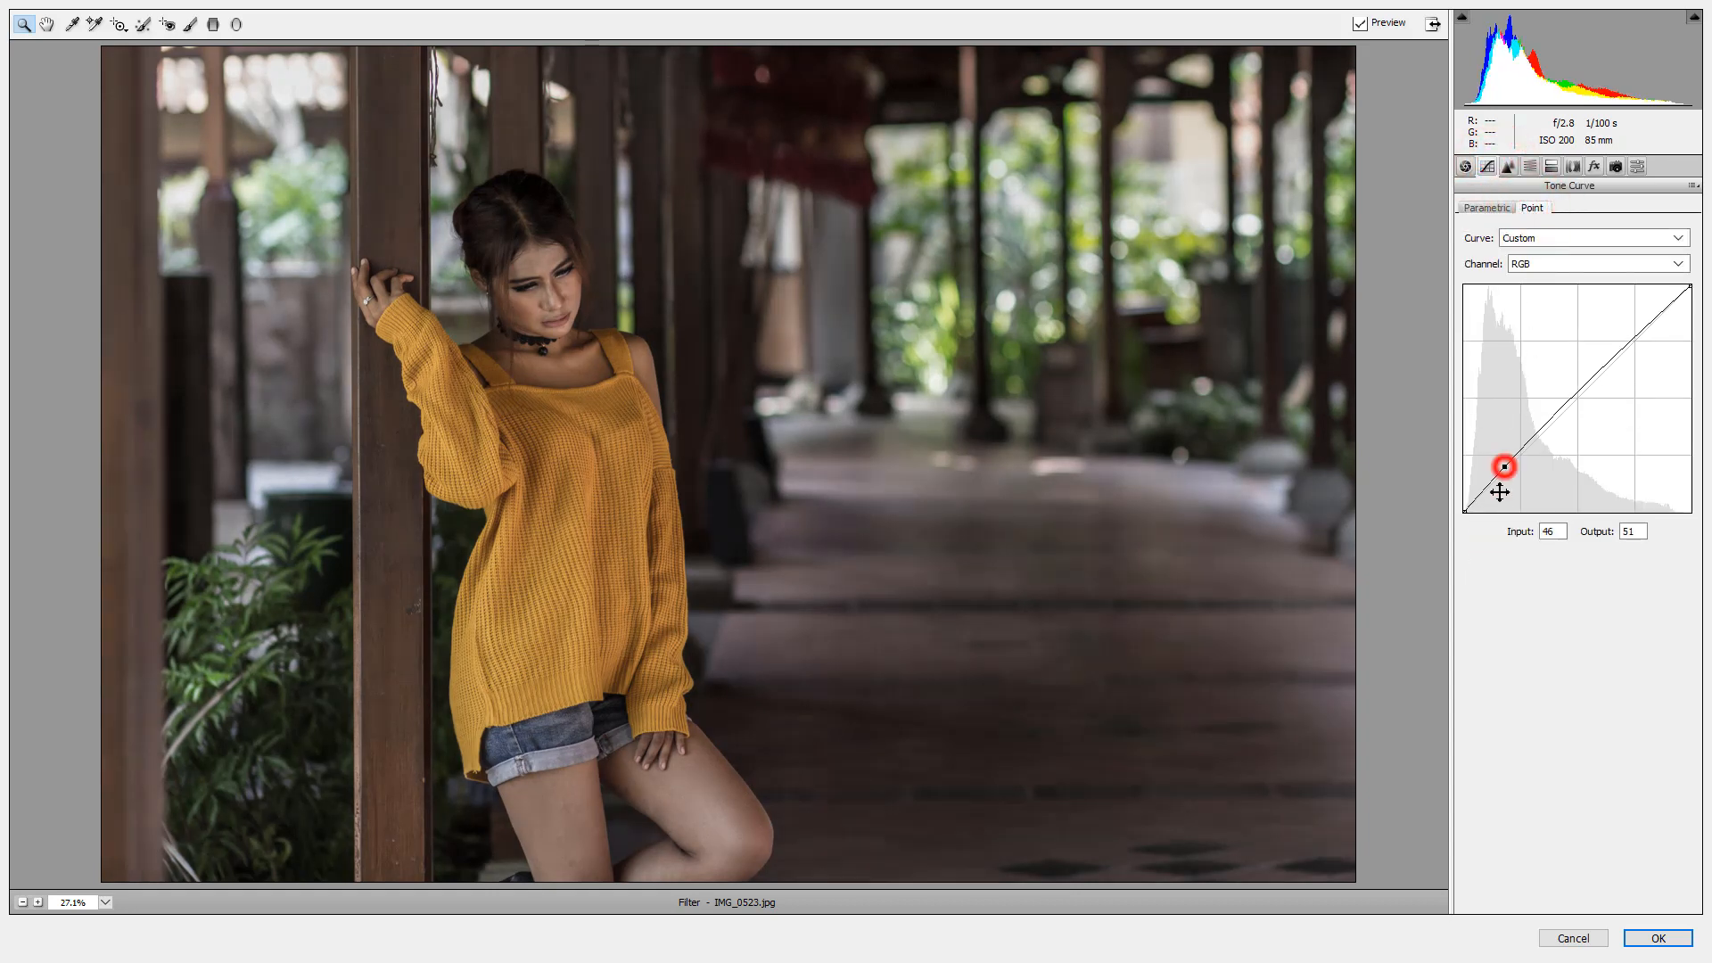
pyautogui.moveTo(1467, 510); pyautogui.dragTo(1429, 491)
pyautogui.moveTo(1592, 398); pyautogui.dragTo(1578, 394)
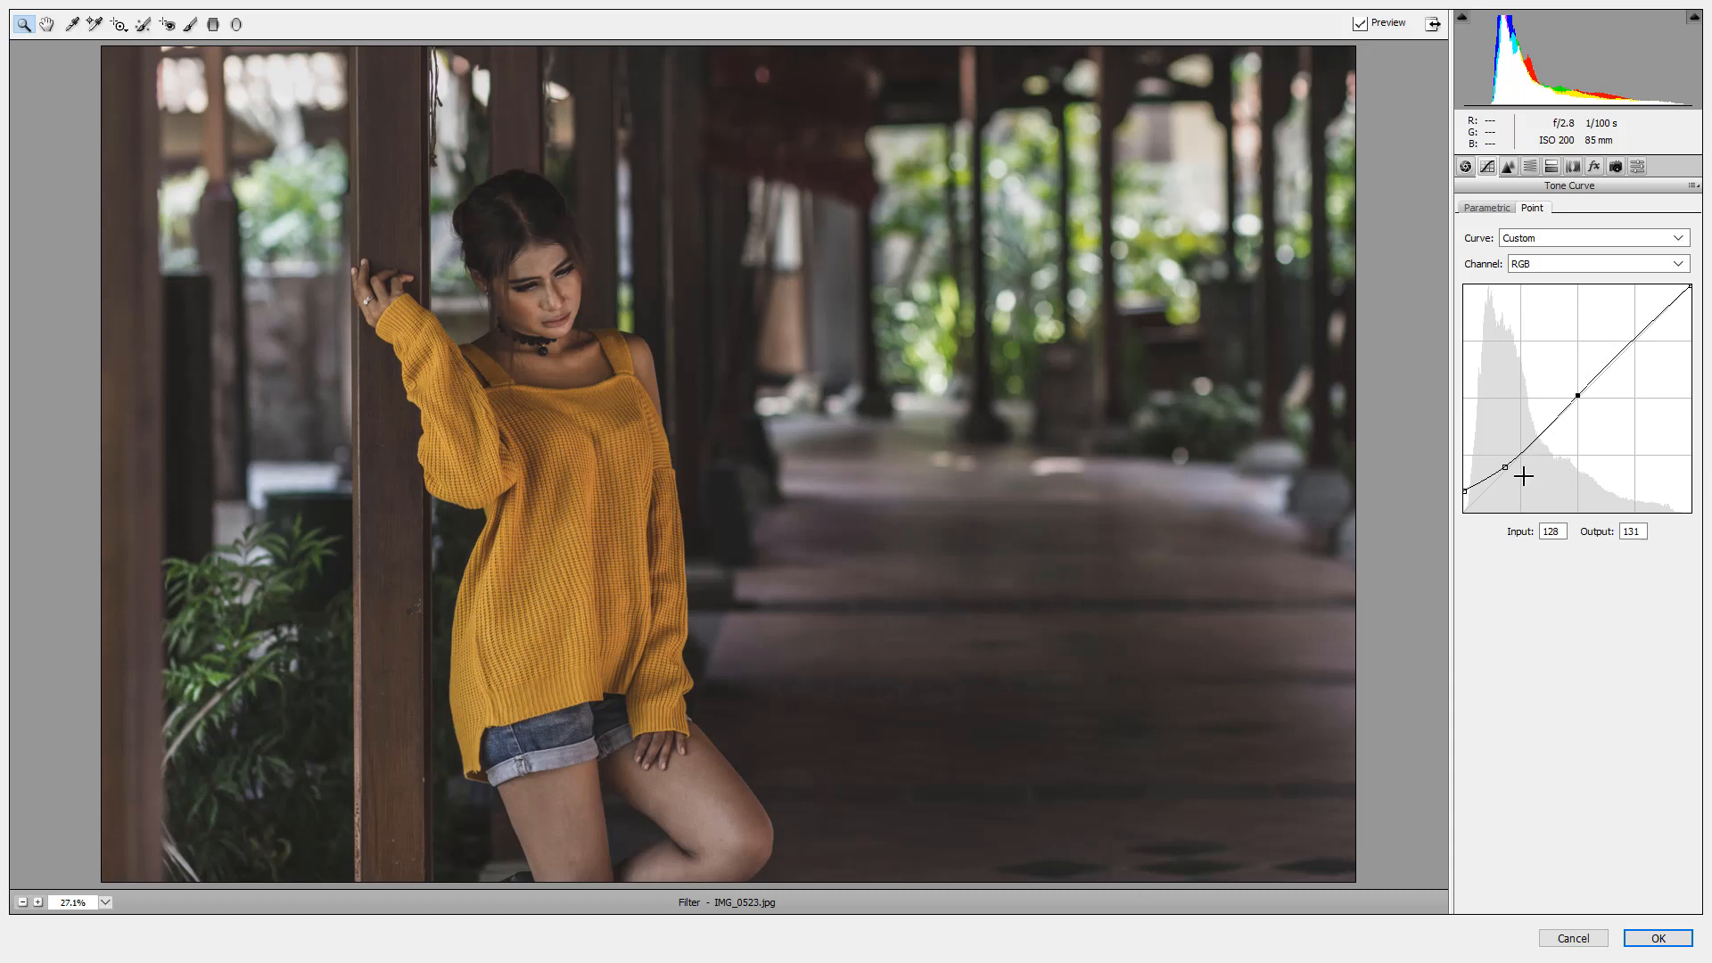
pyautogui.click(1464, 491)
pyautogui.moveTo(1450, 492); pyautogui.dragTo(1439, 490)
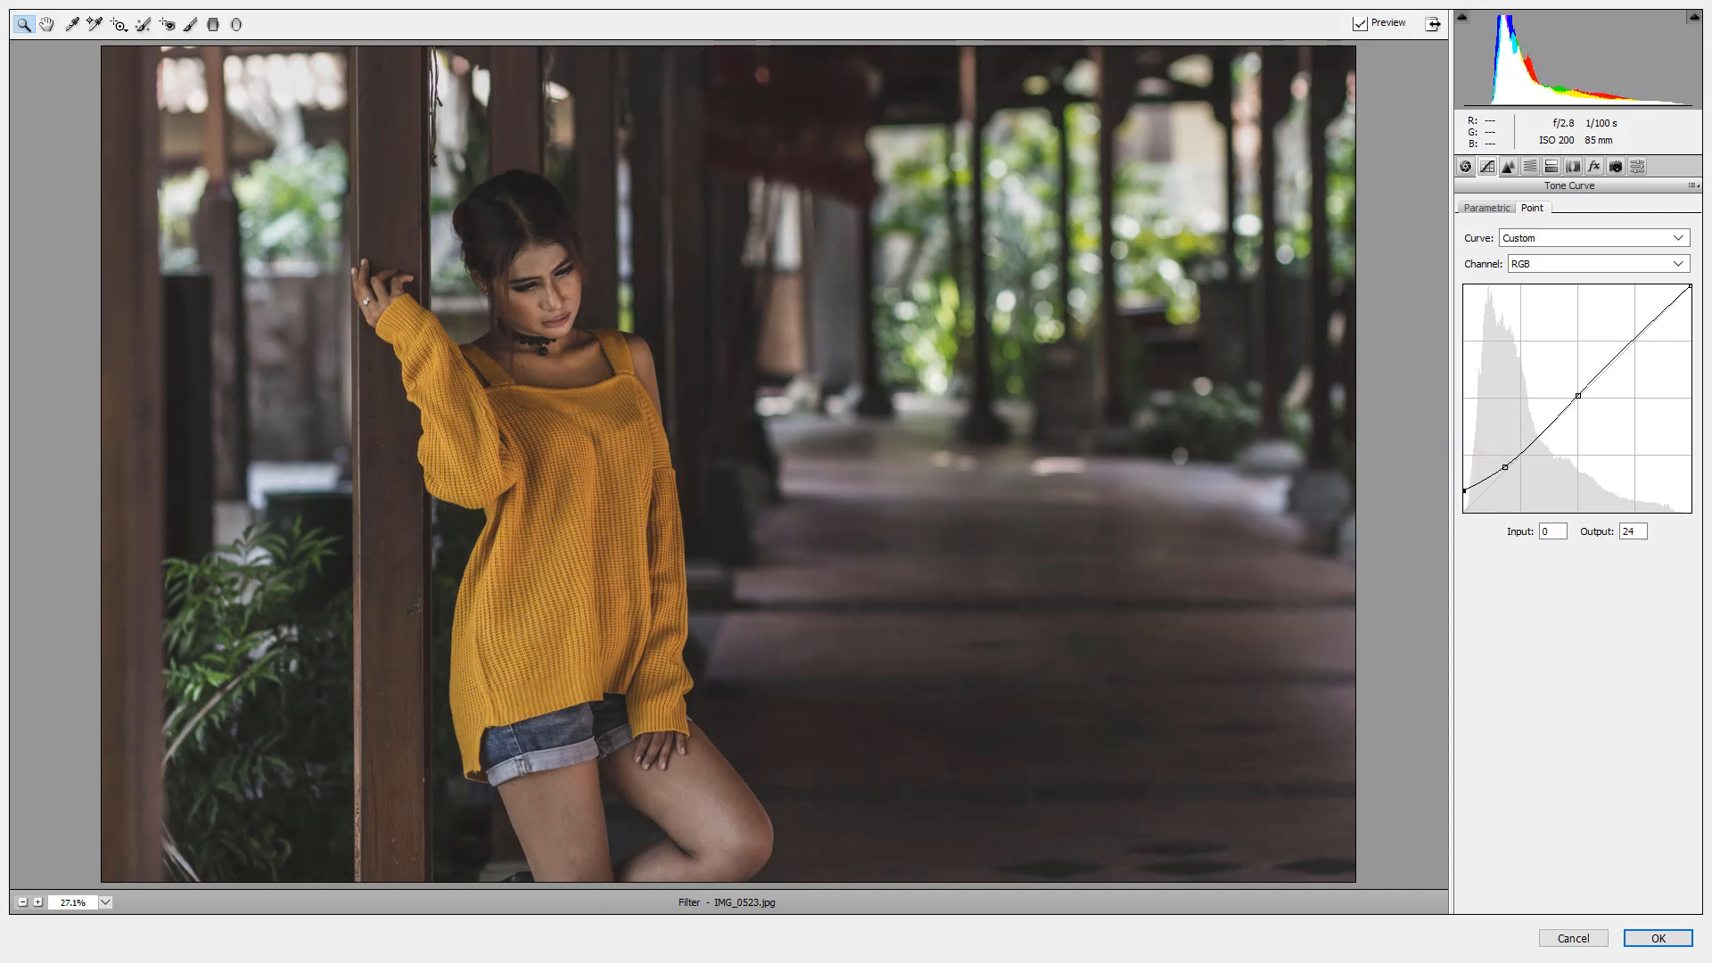
pyautogui.click(1524, 167)
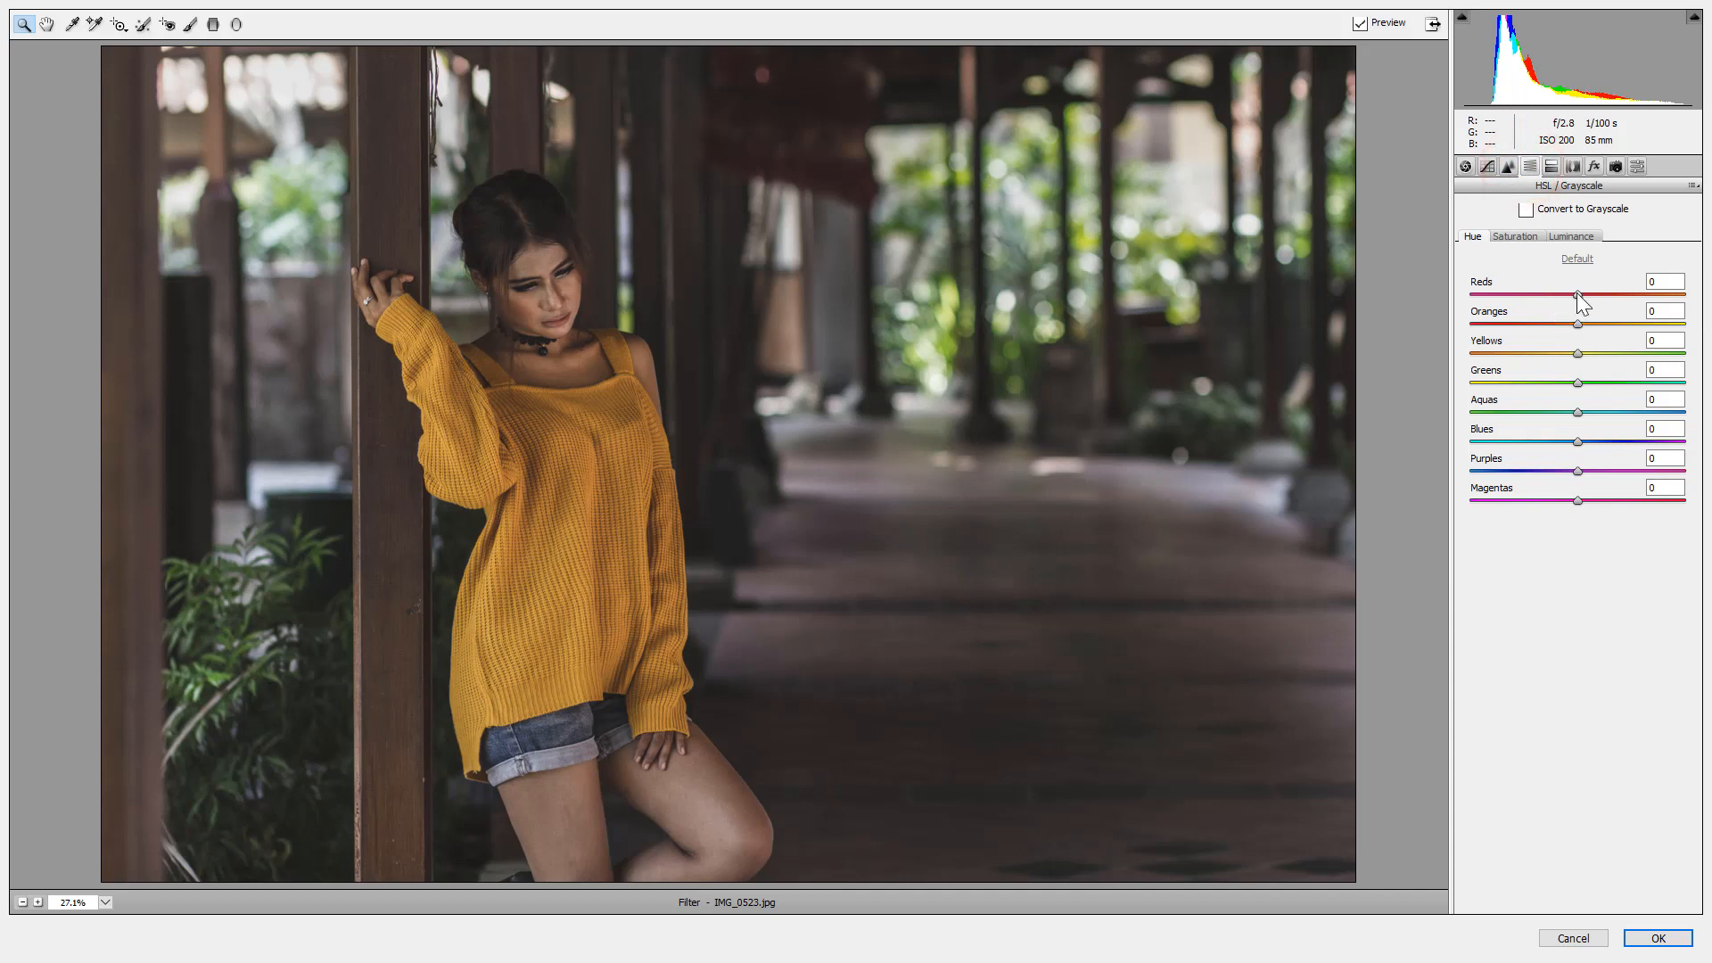
# Shift the Reds hue to -100 and raise Reds saturation to +23.
pyautogui.click(1577, 294)
pyautogui.moveTo(1578, 295); pyautogui.dragTo(1380, 293)
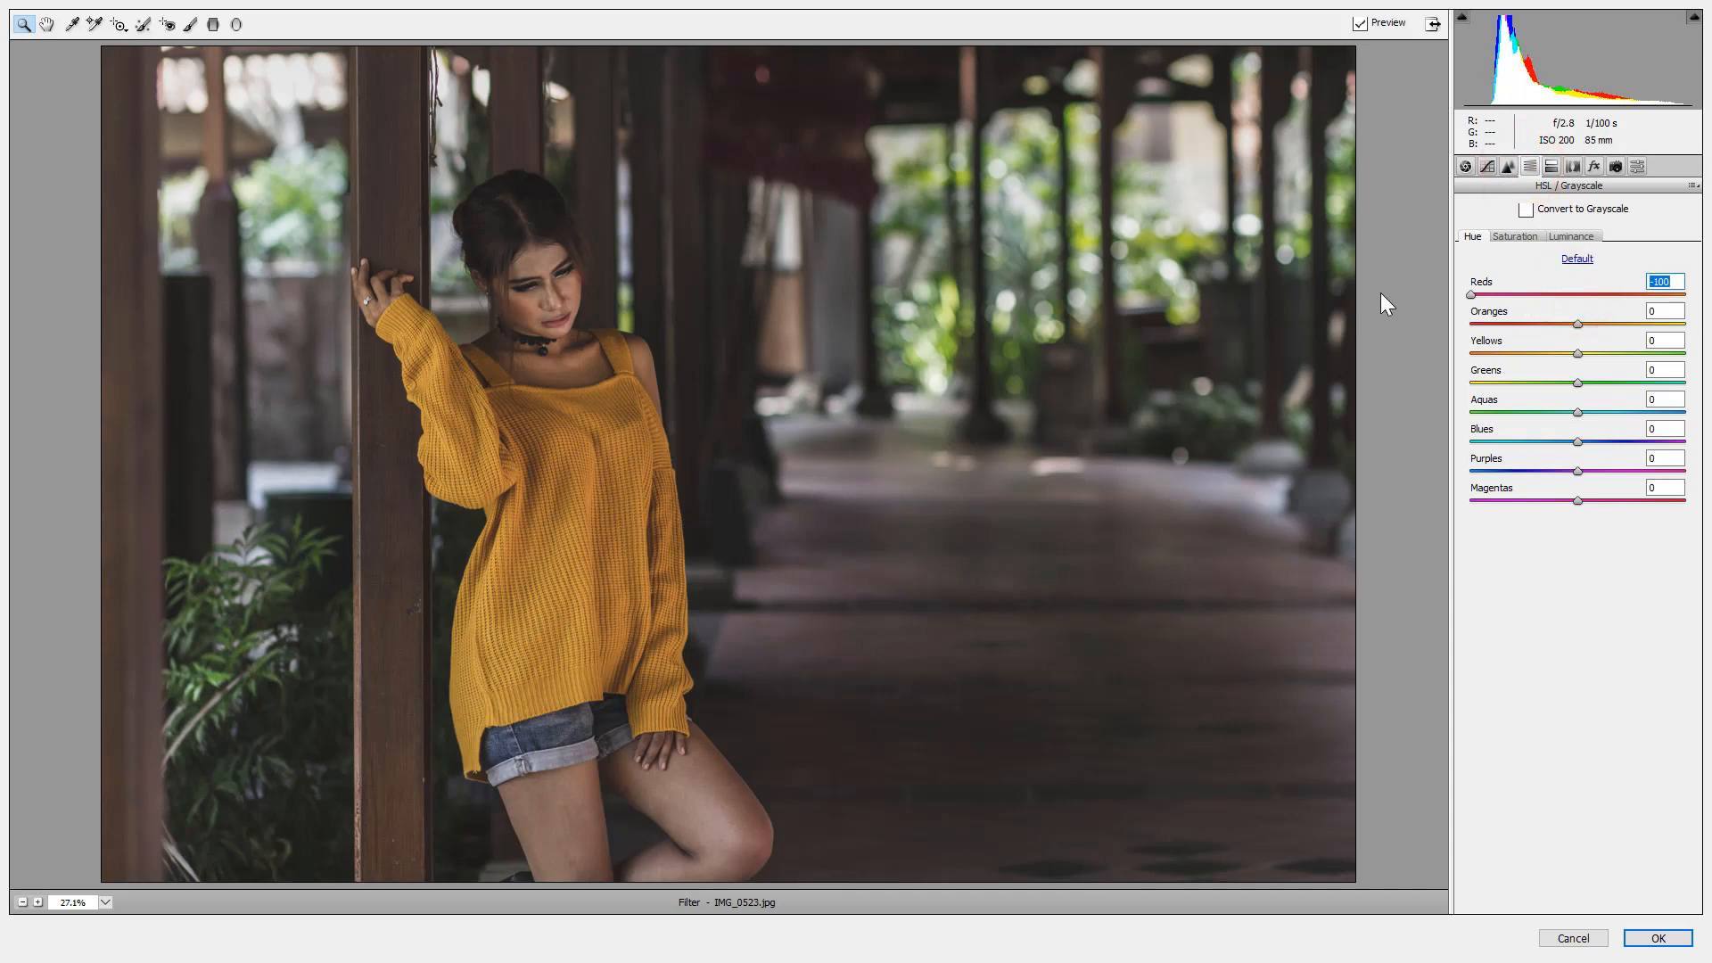
pyautogui.click(1527, 235)
pyautogui.moveTo(1579, 294); pyautogui.dragTo(1590, 294)
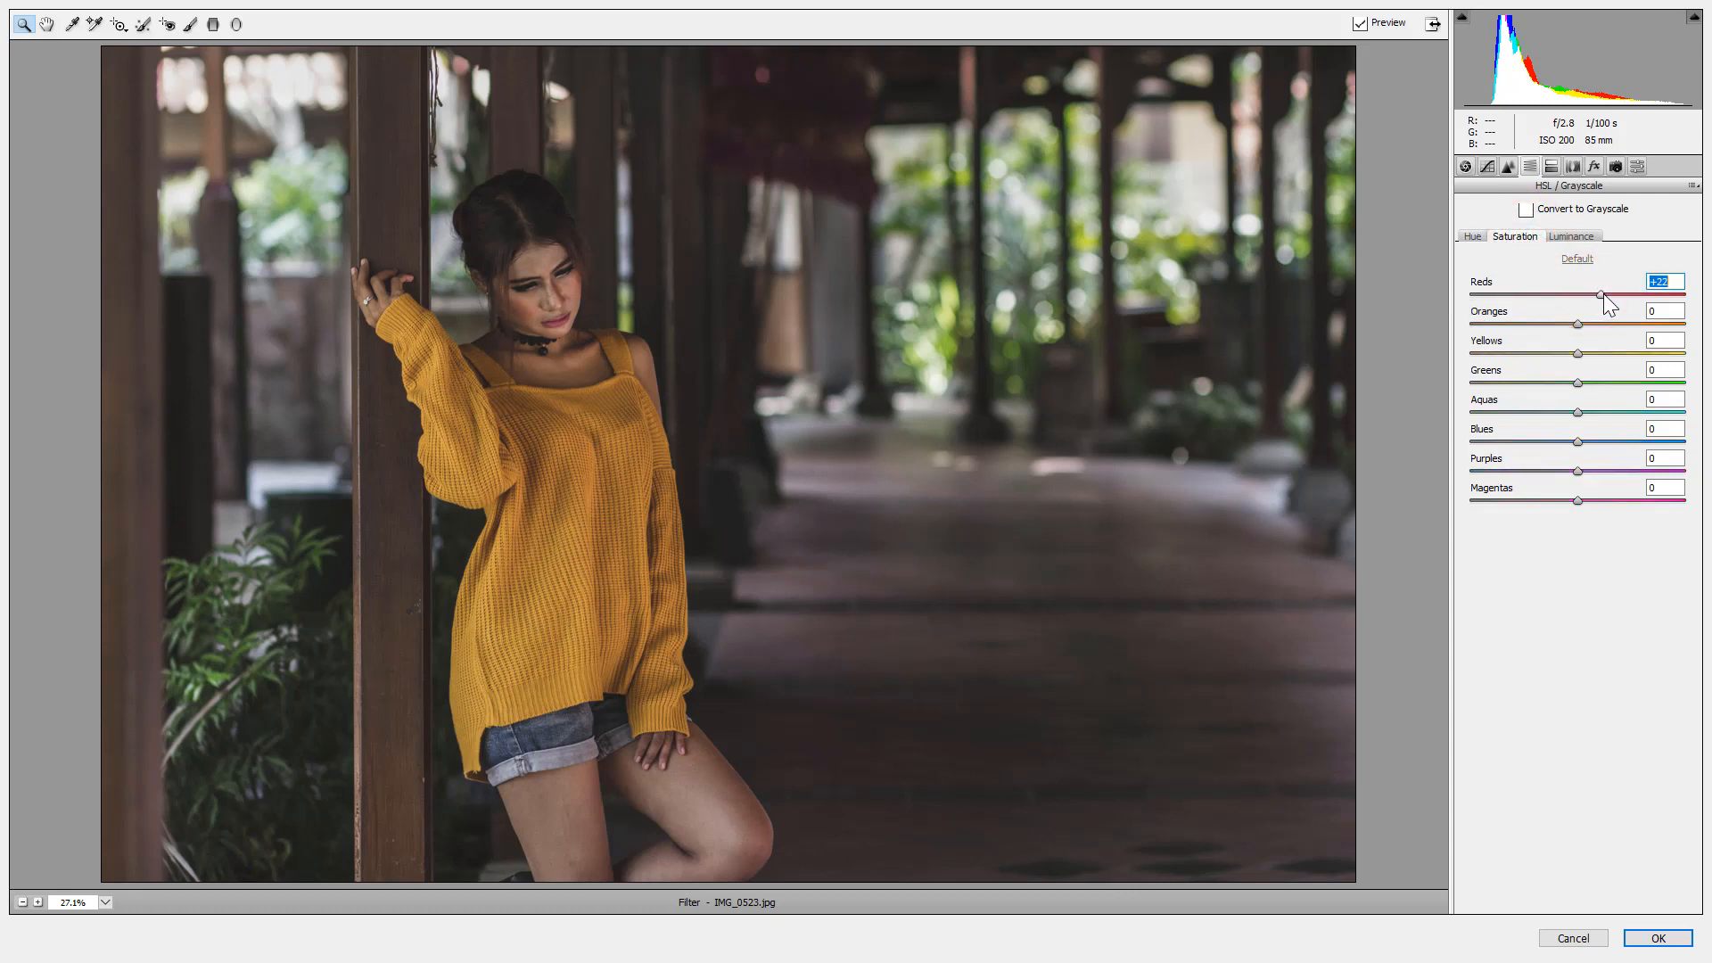
# Brighten the Reds and Oranges luminance and darken the Yellows luminance.
pyautogui.click(1591, 234)
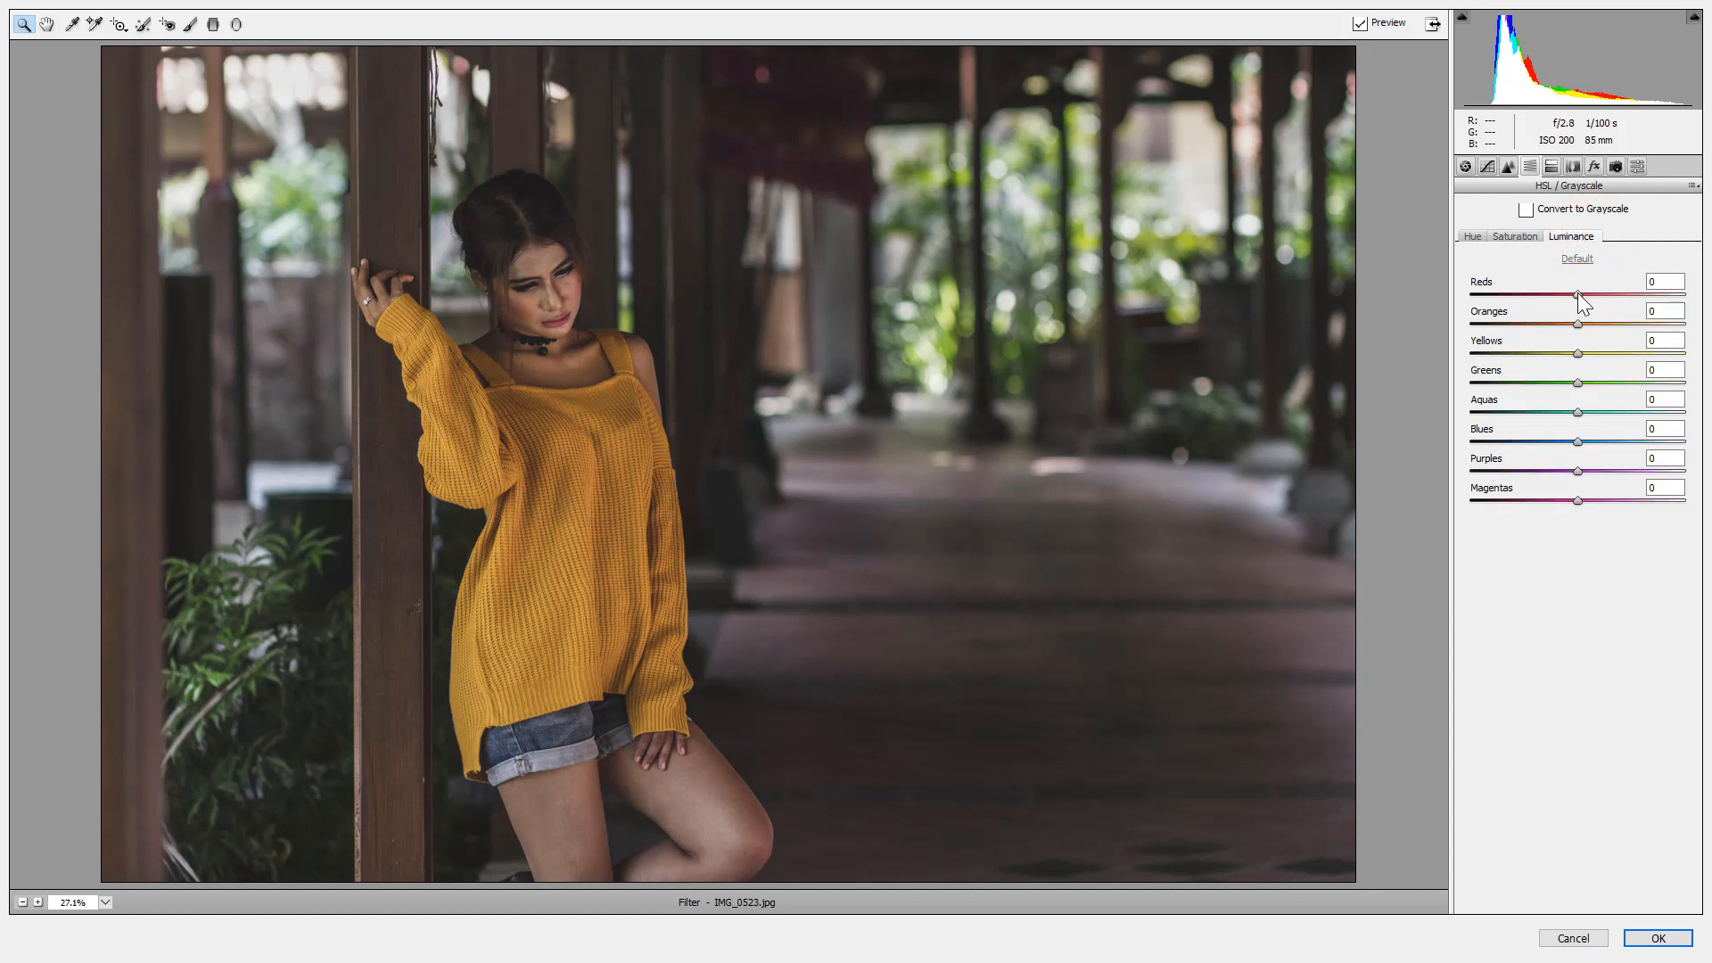
pyautogui.moveTo(1578, 294); pyautogui.dragTo(1594, 296)
pyautogui.moveTo(1576, 324); pyautogui.dragTo(1611, 323)
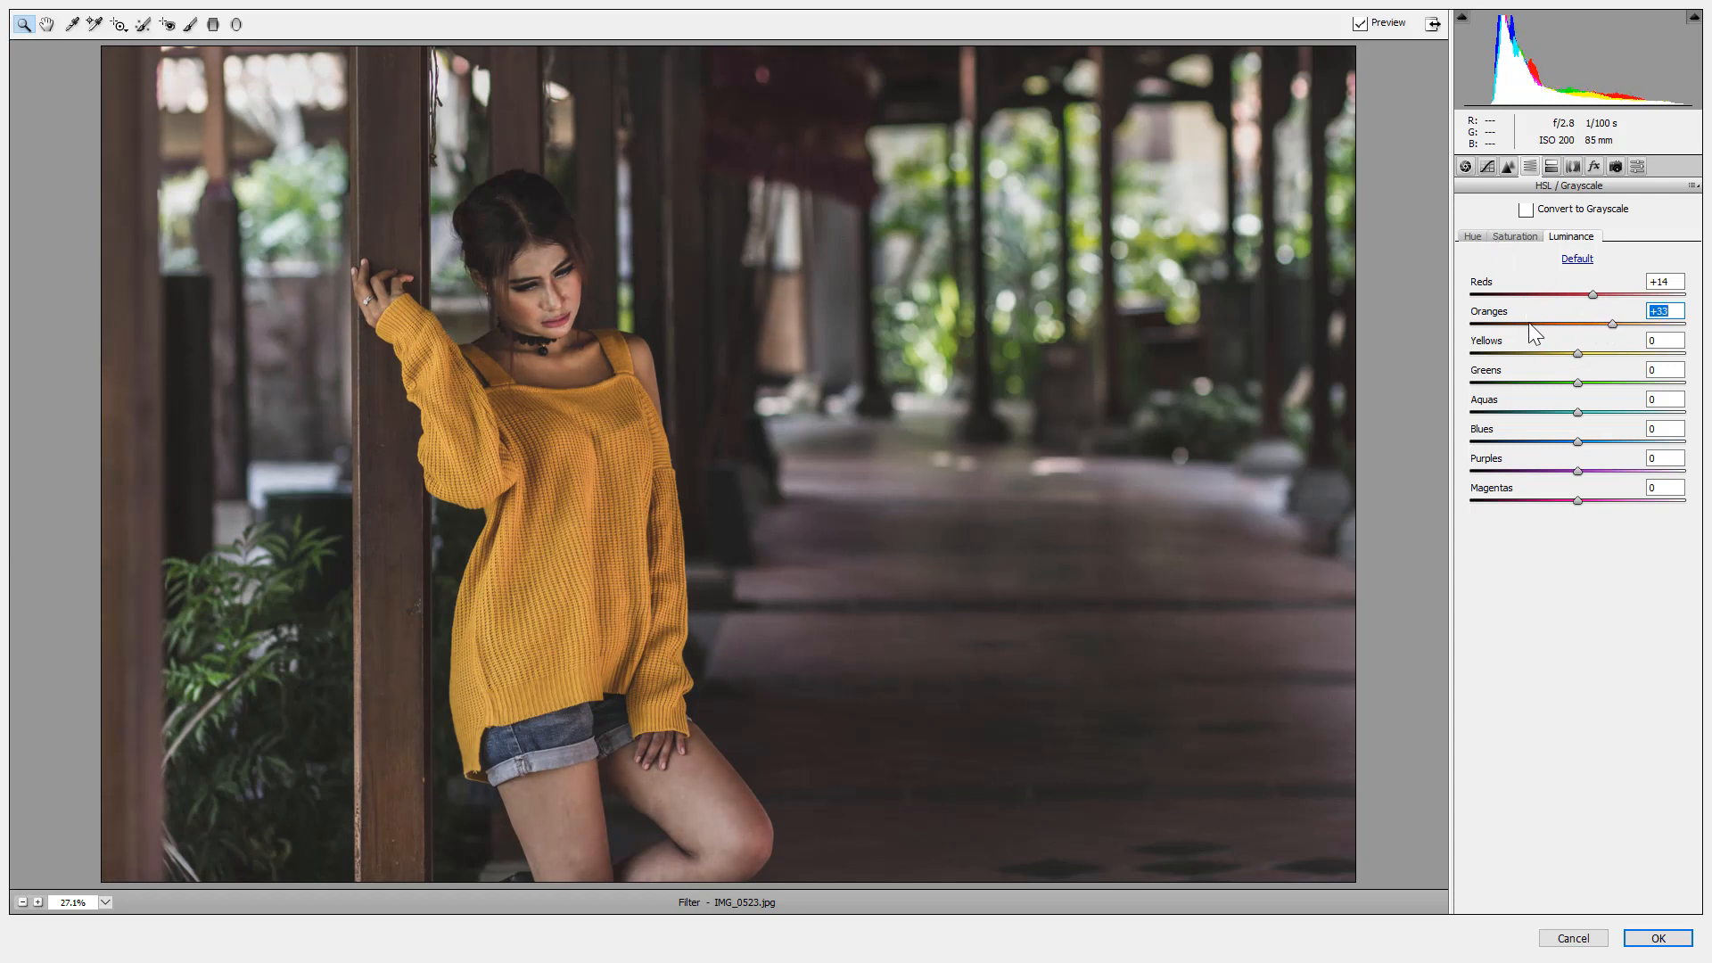
pyautogui.moveTo(1578, 353); pyautogui.dragTo(1516, 347)
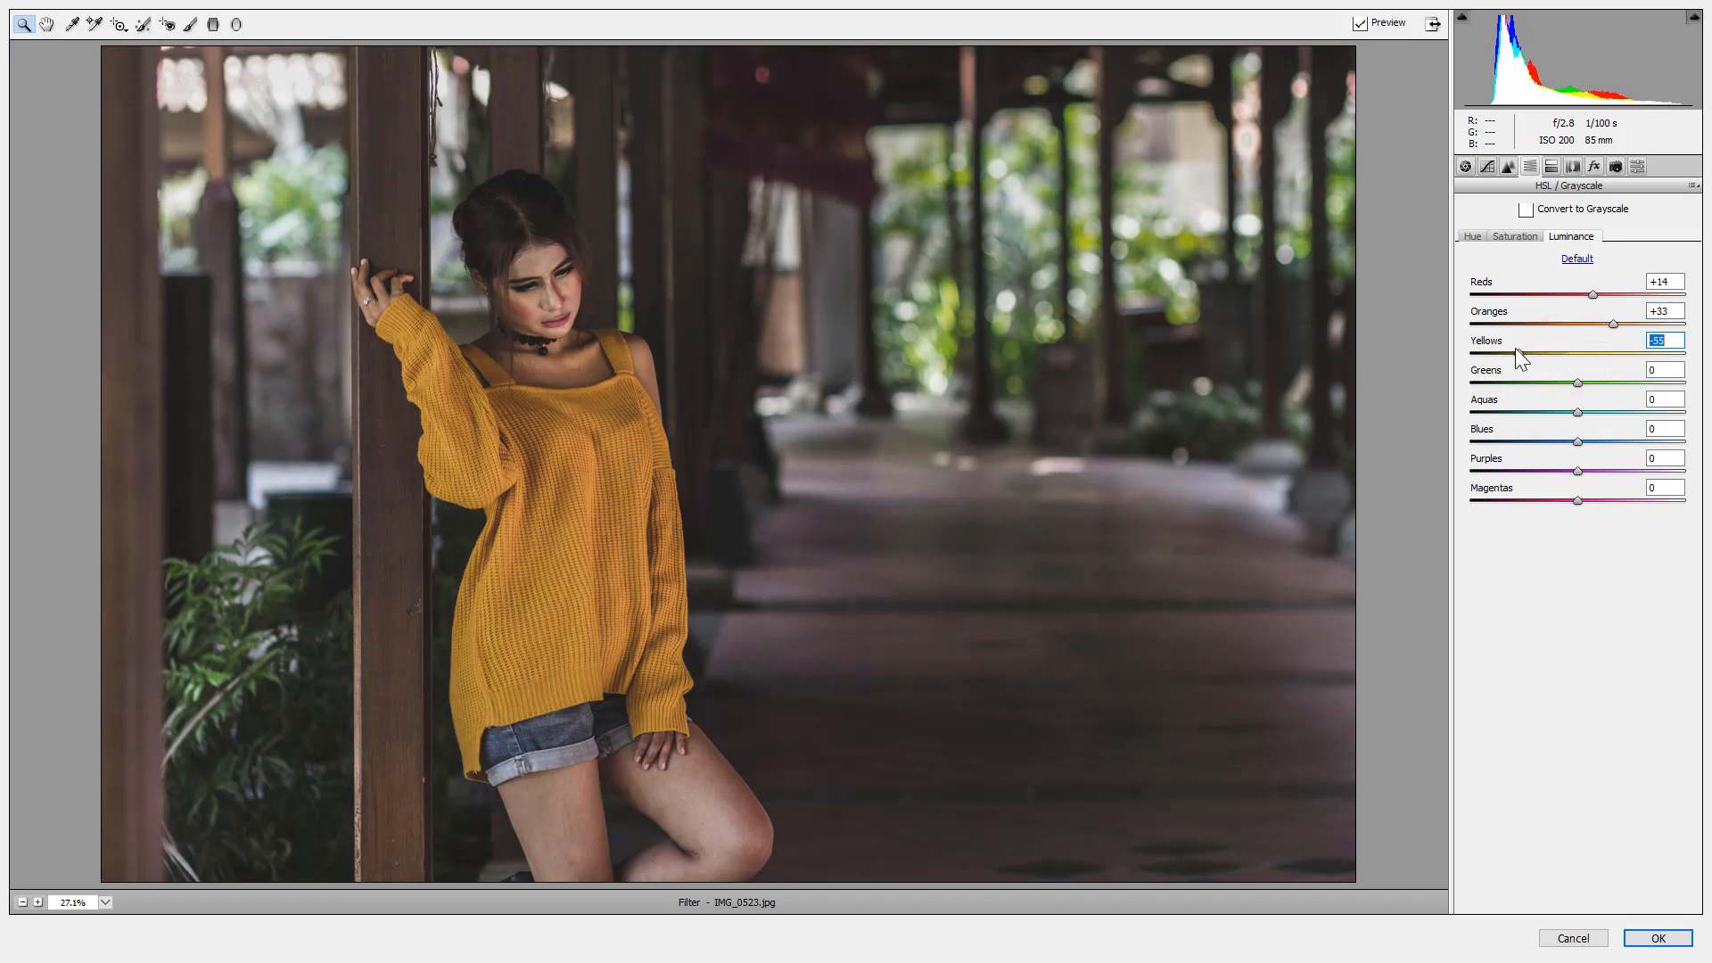
# Boost Yellows saturation to +40 and reduce Greens saturation.
pyautogui.click(1514, 236)
pyautogui.moveTo(1579, 352)
pyautogui.mouseDown()
pyautogui.moveTo(1529, 356)
pyautogui.moveTo(1623, 356)
pyautogui.moveTo(1576, 323)
pyautogui.moveTo(1603, 323)
pyautogui.moveTo(1571, 323)
pyautogui.mouseUp()
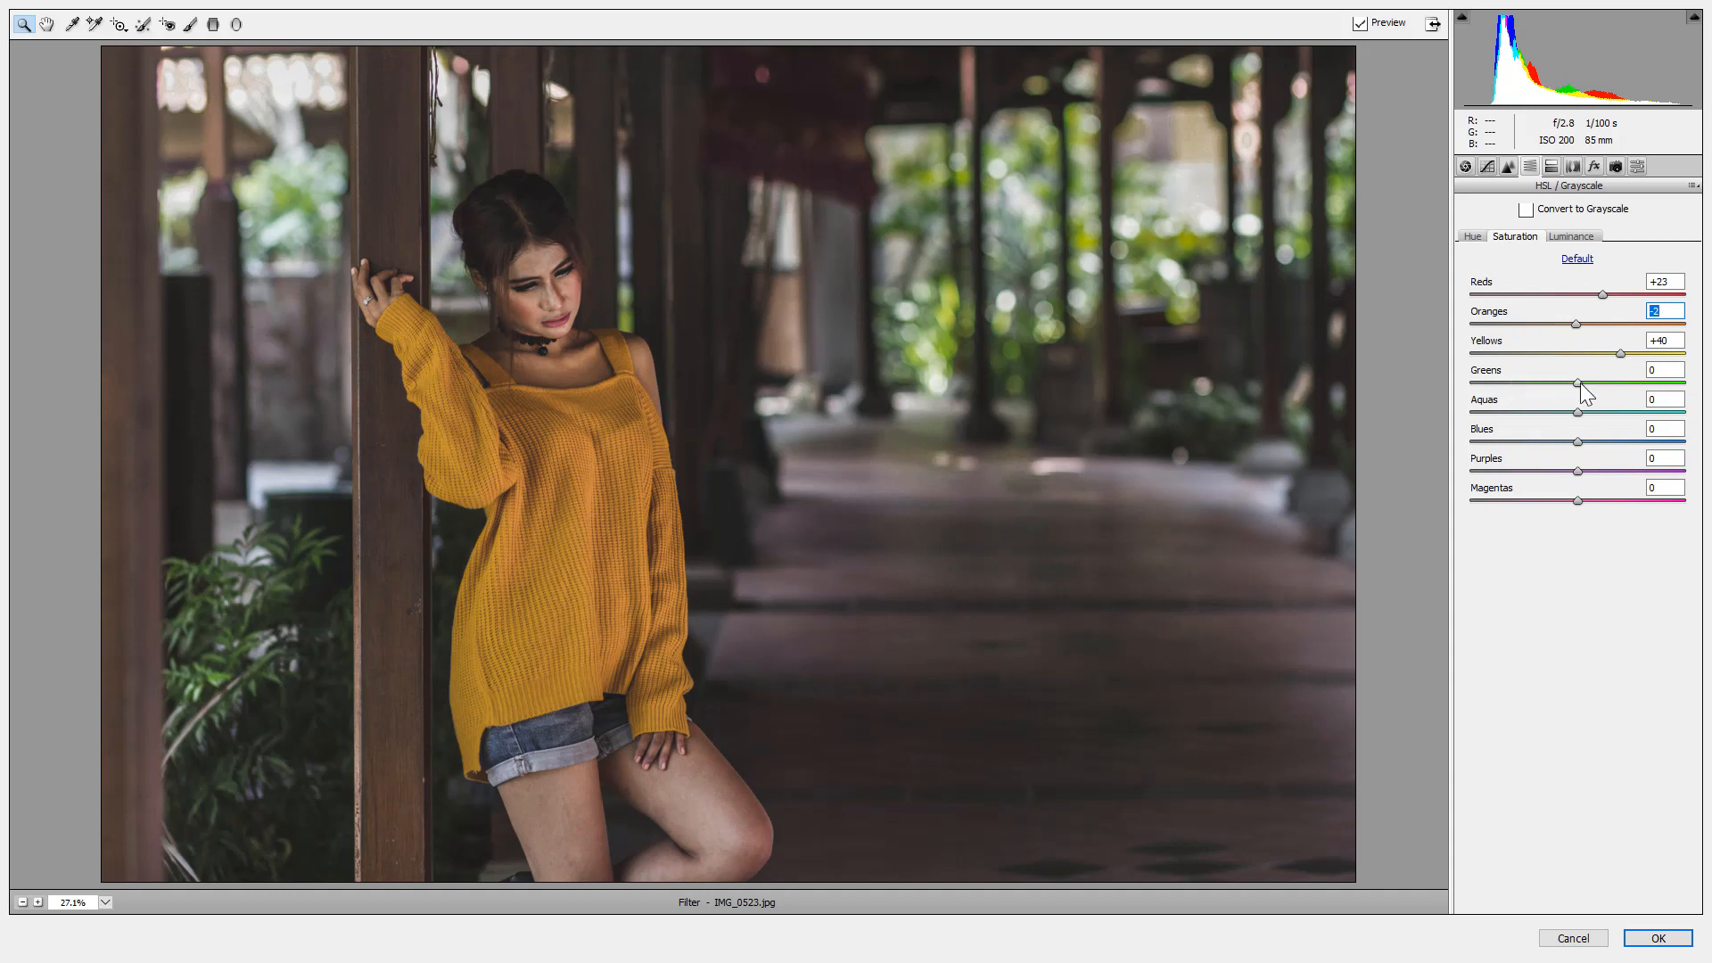
pyautogui.moveTo(1578, 382); pyautogui.dragTo(1556, 391)
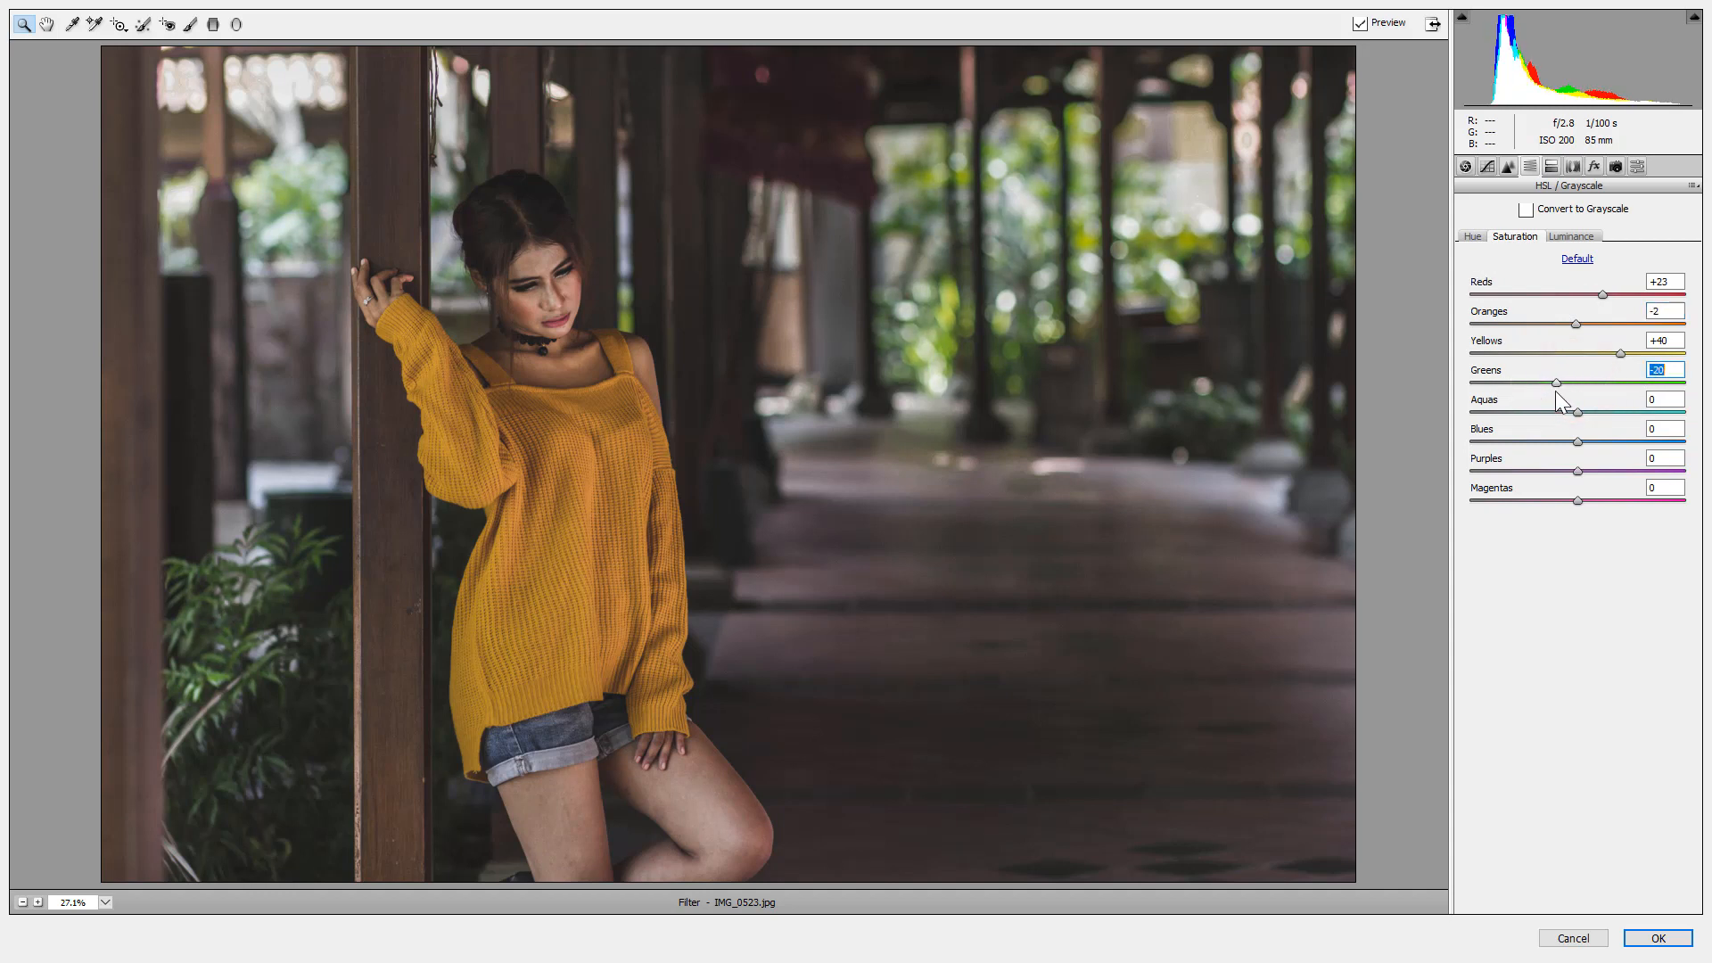
# Set a negative Post Crop Vignetting Amount in the Effects tab to darken the edges.
pyautogui.click(1570, 166)
pyautogui.click(1550, 167)
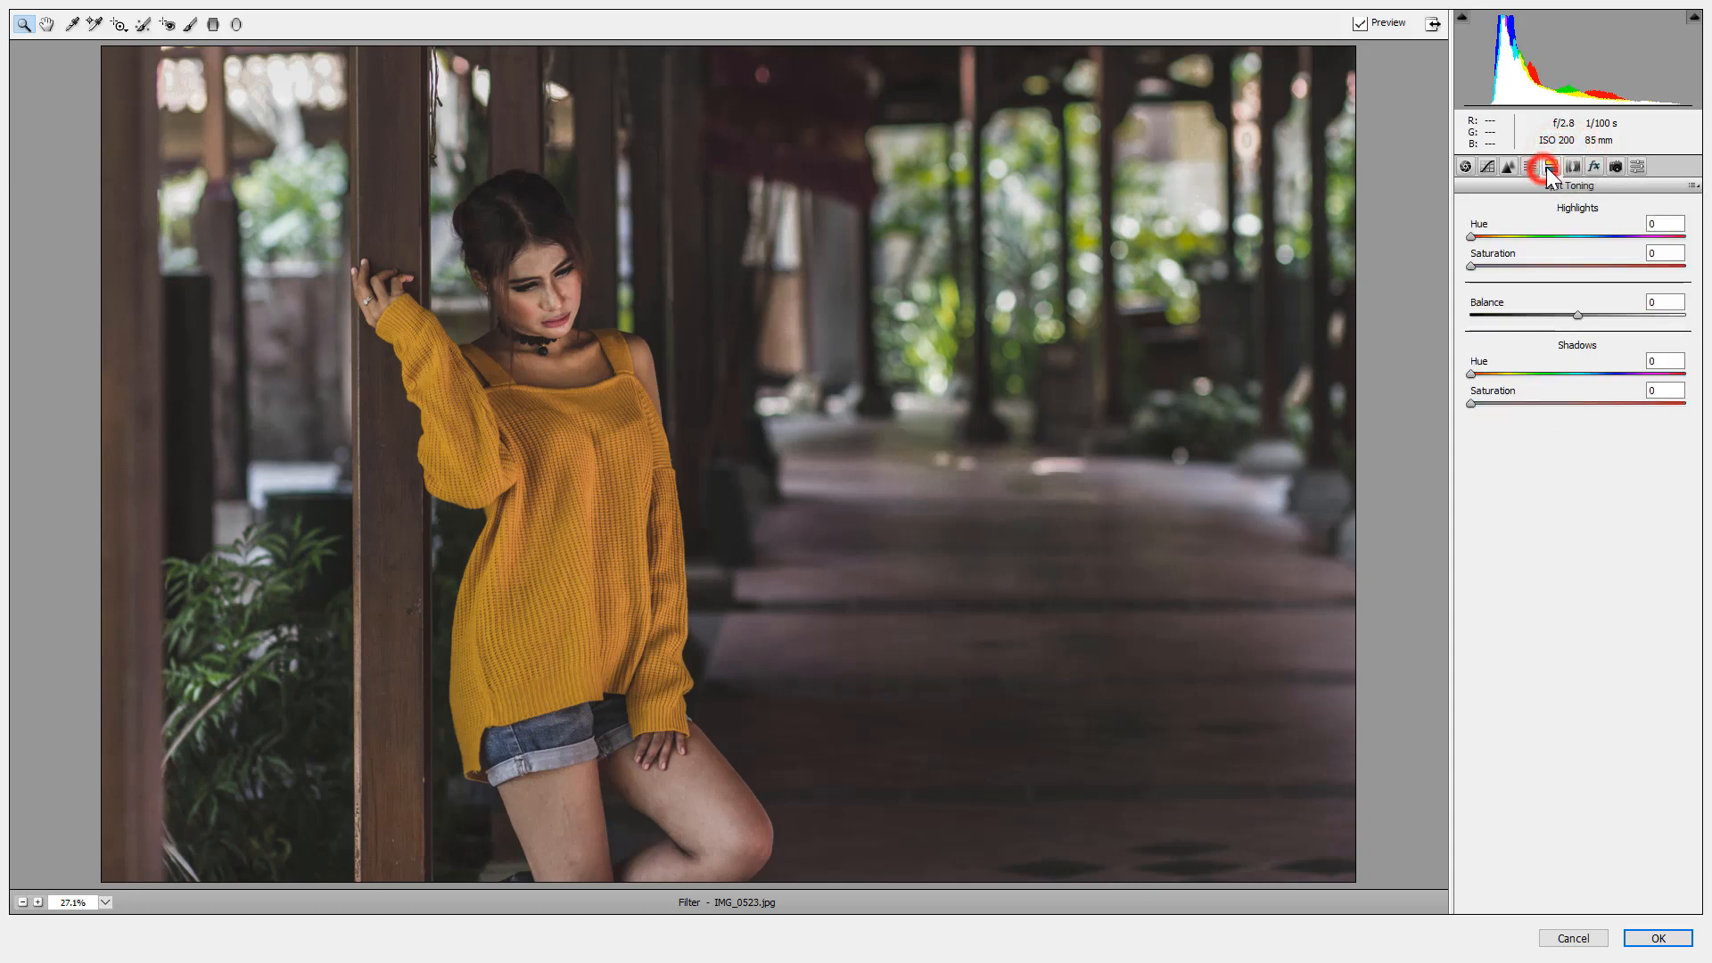
pyautogui.click(1594, 166)
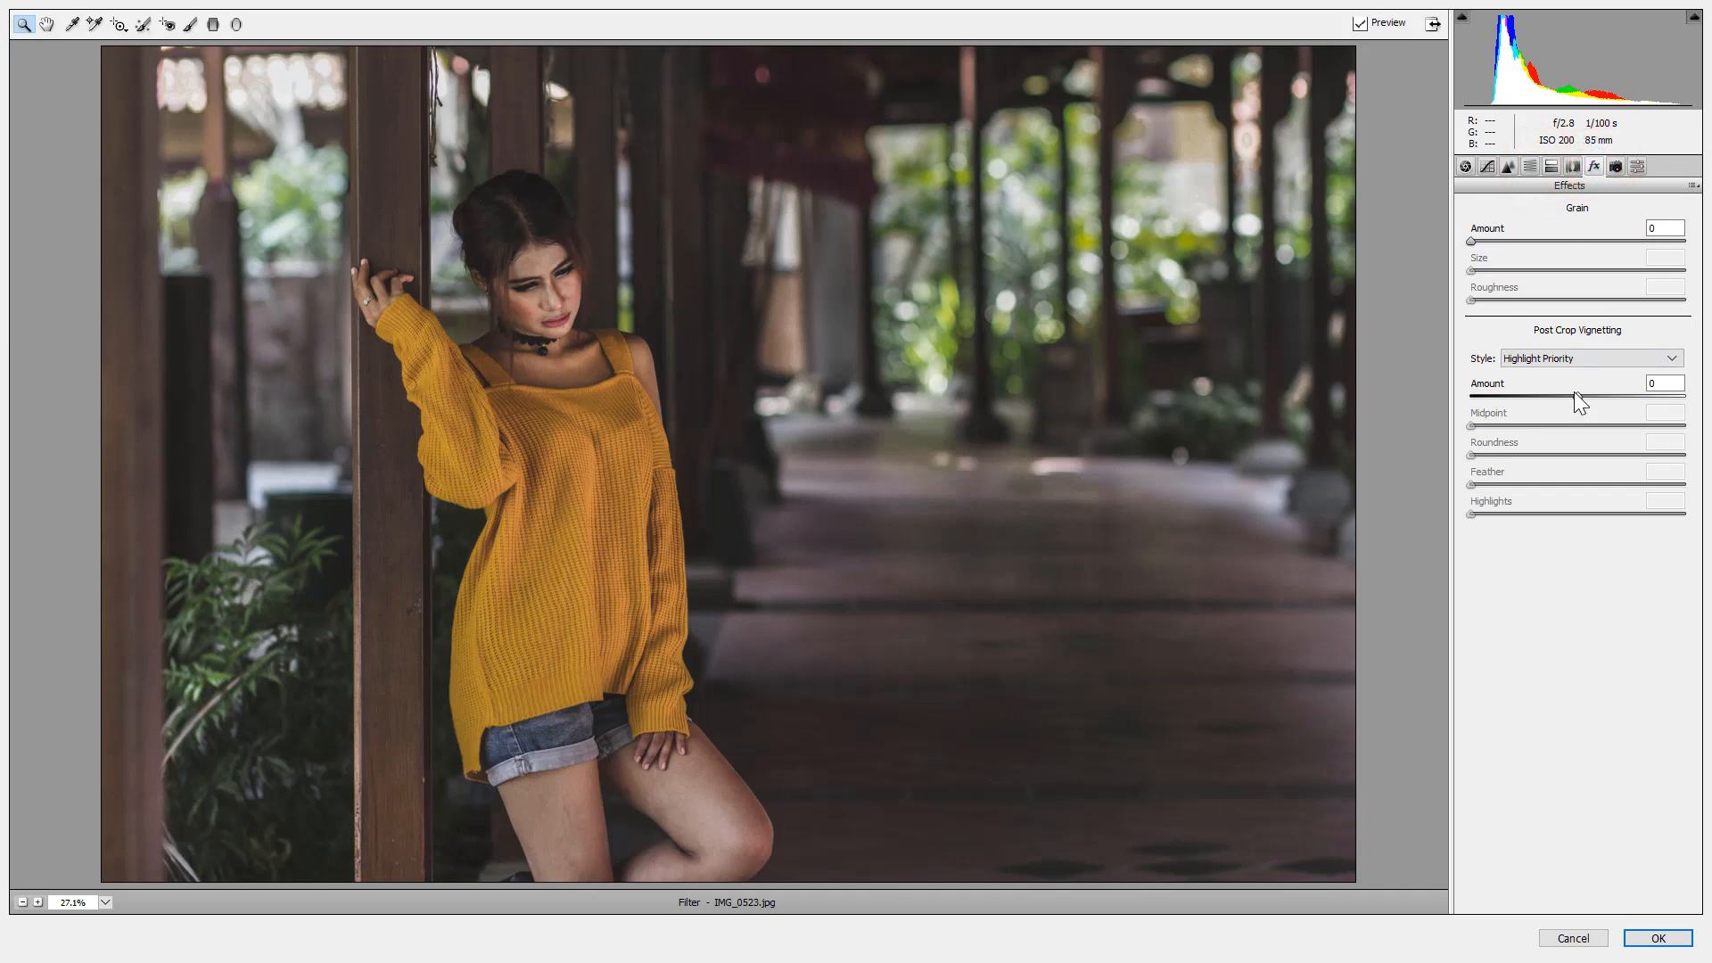
pyautogui.moveTo(1575, 392); pyautogui.dragTo(1543, 392)
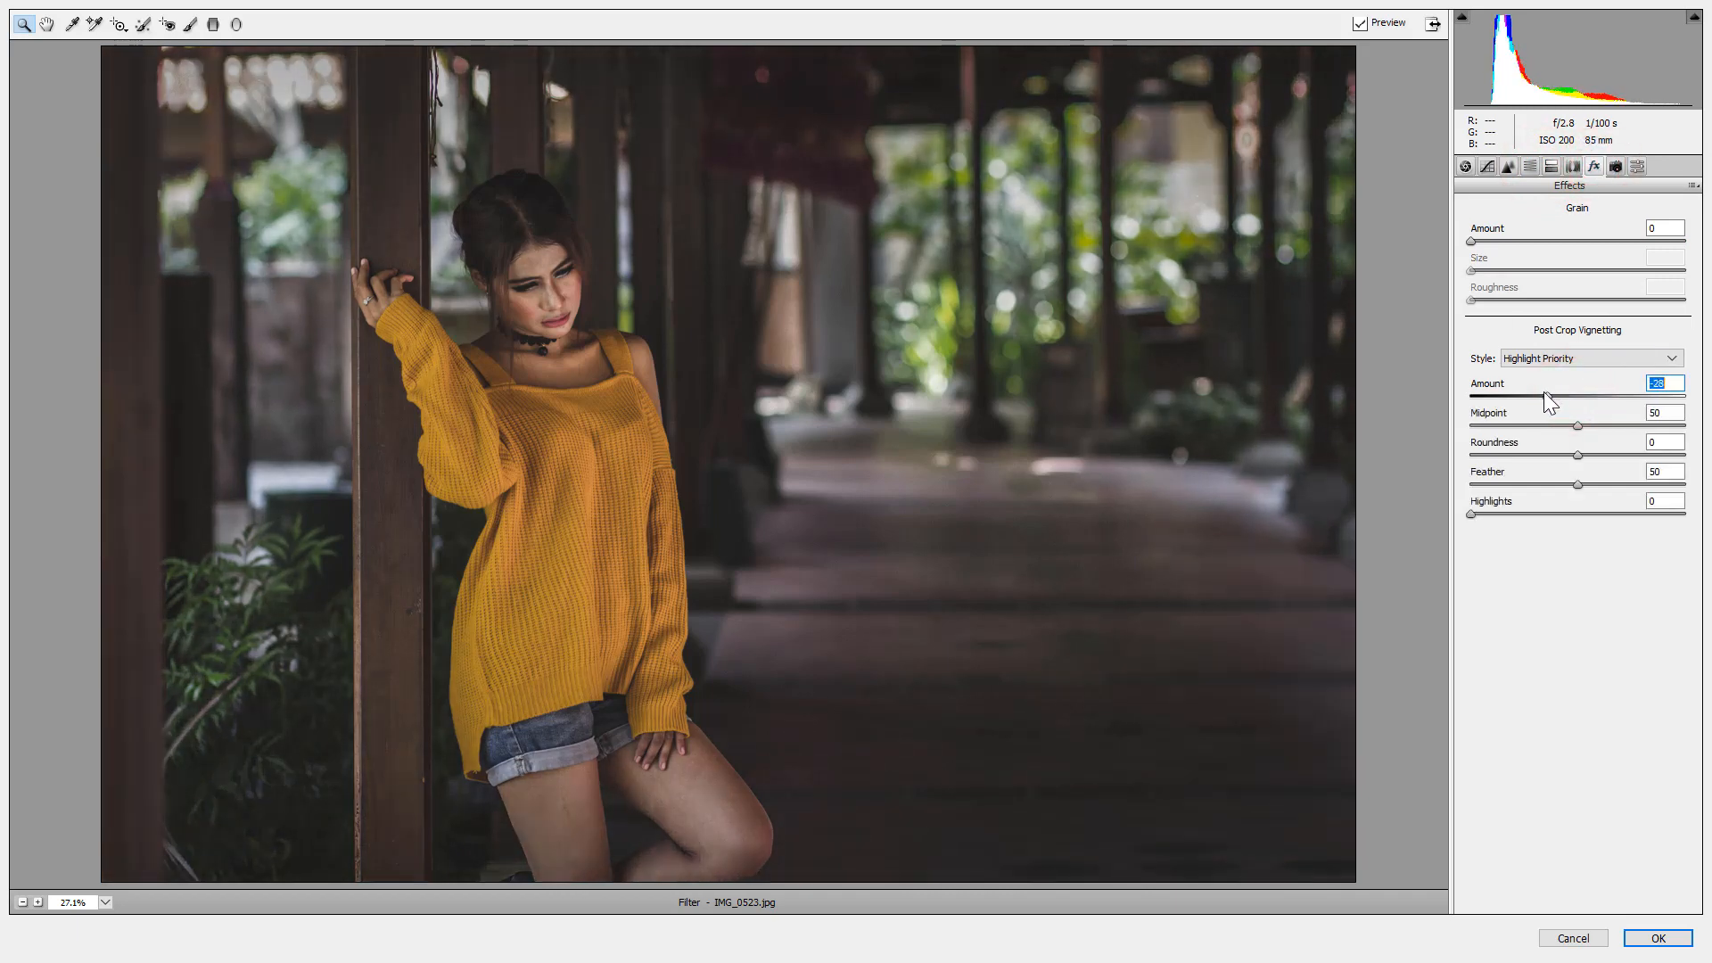
pyautogui.click(1616, 166)
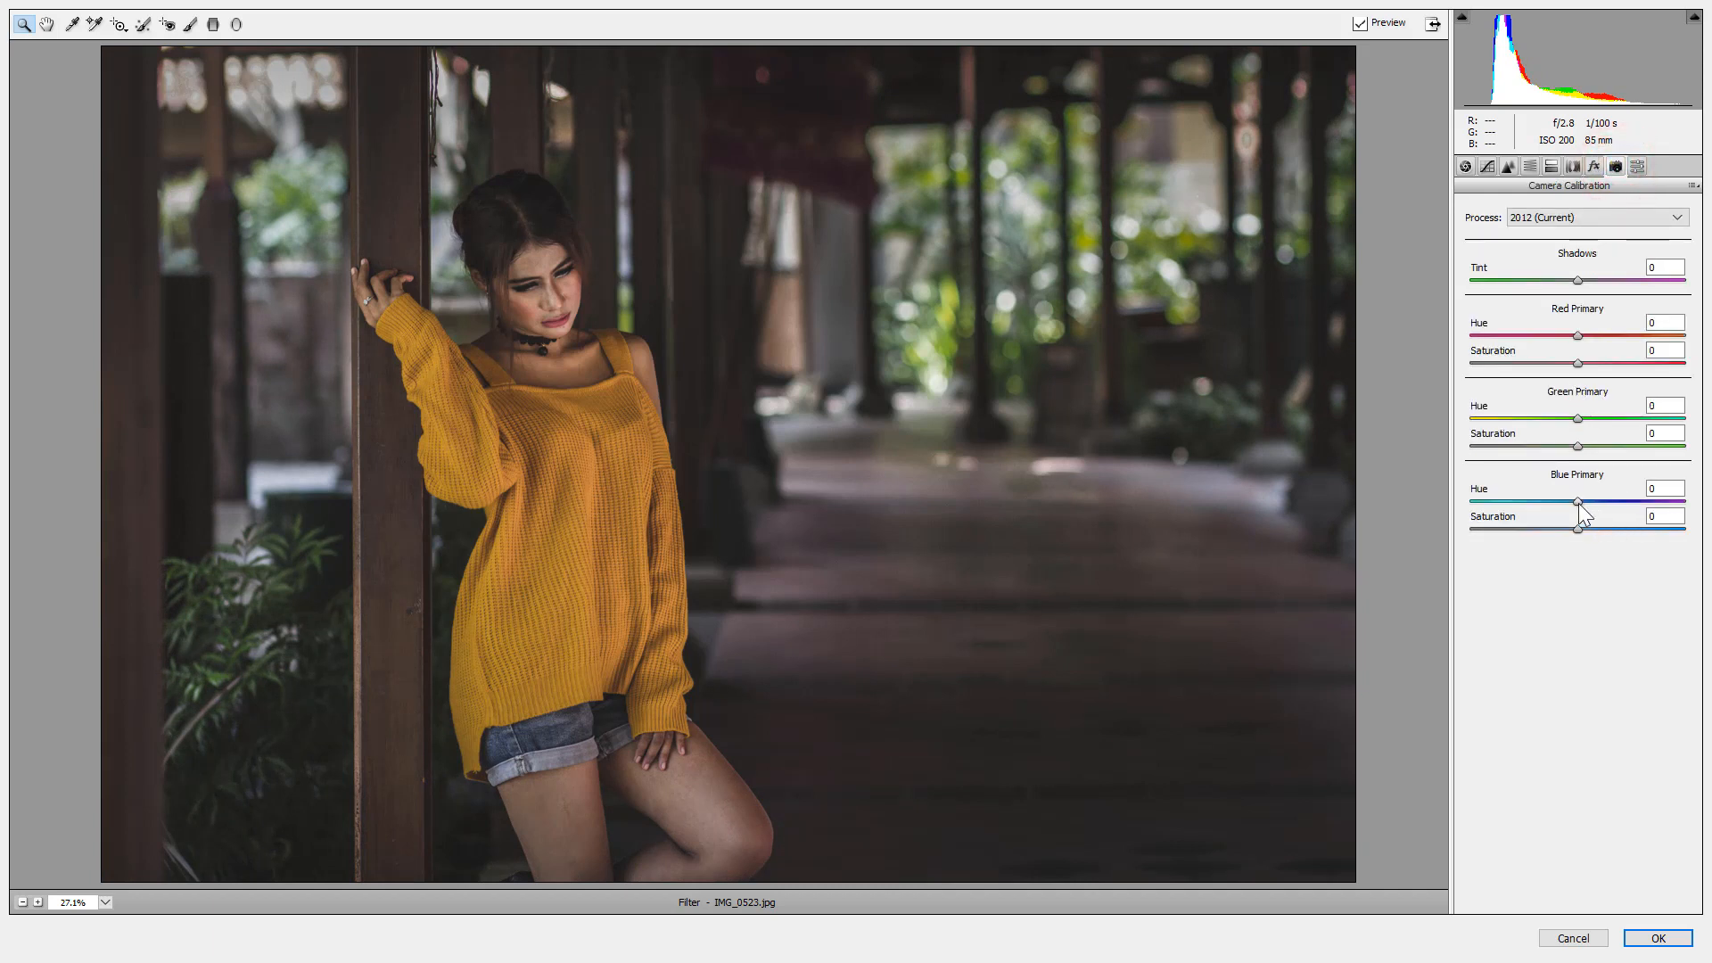
# Set Camera Calibration primaries: Red -31/-40, Green +59/+40, Blue +53/+65.
pyautogui.moveTo(1577, 502); pyautogui.dragTo(1642, 502)
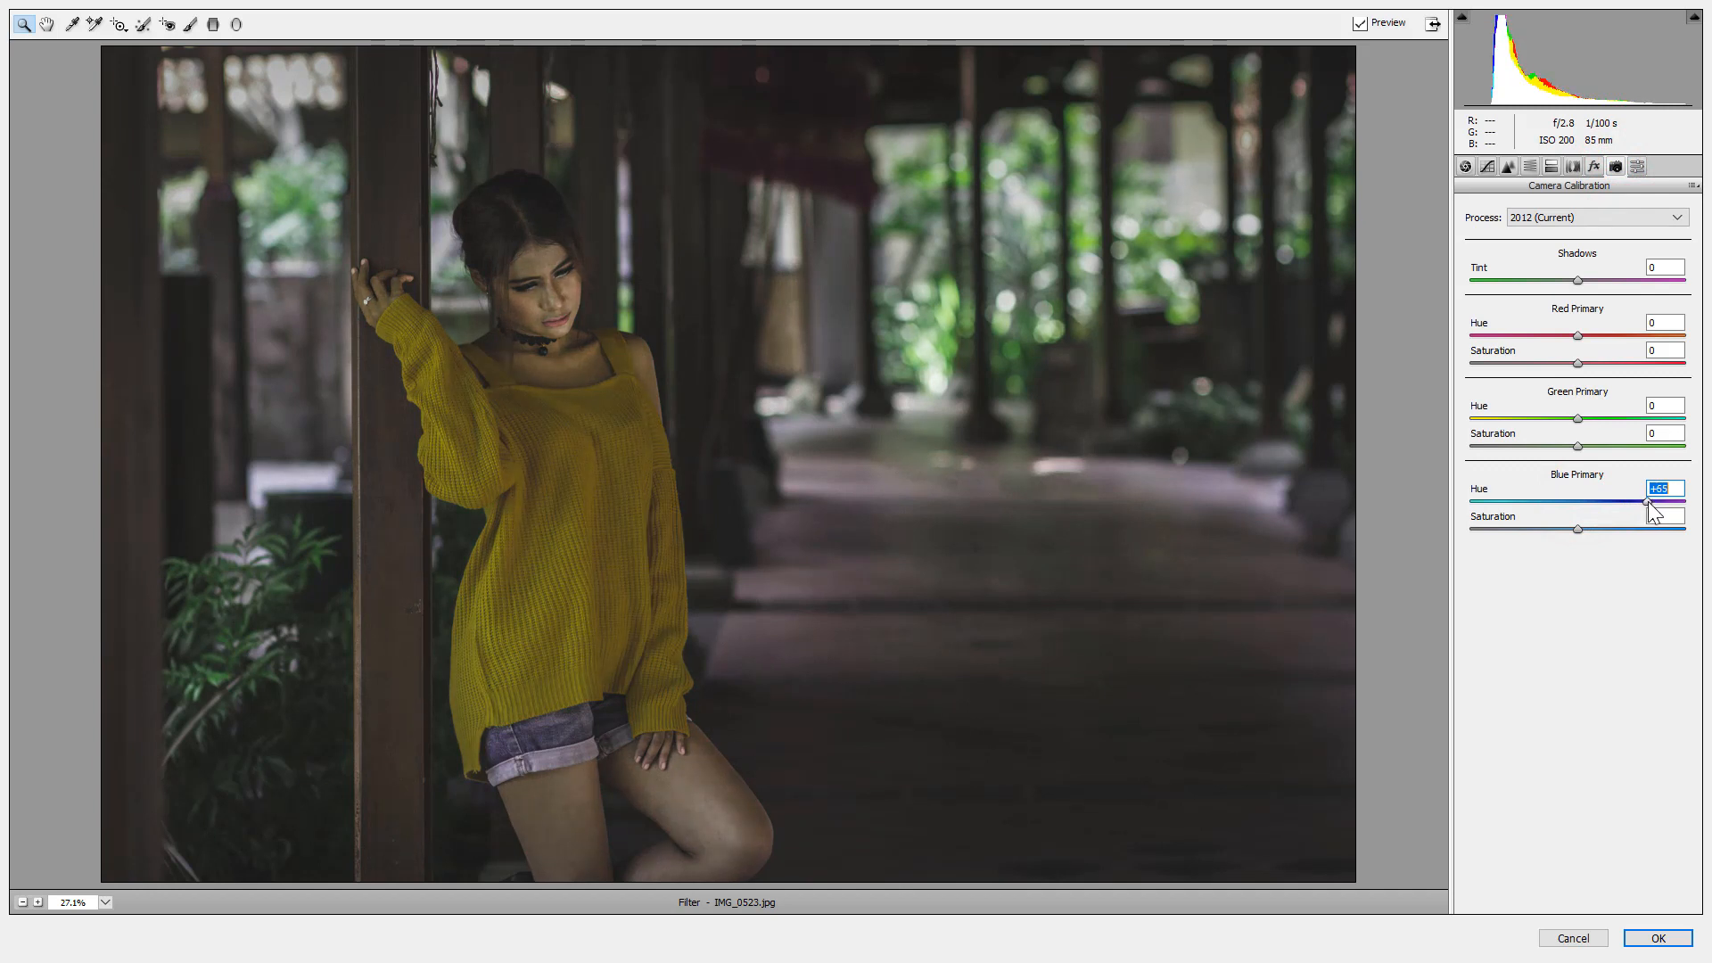
pyautogui.moveTo(1579, 529); pyautogui.dragTo(1642, 527)
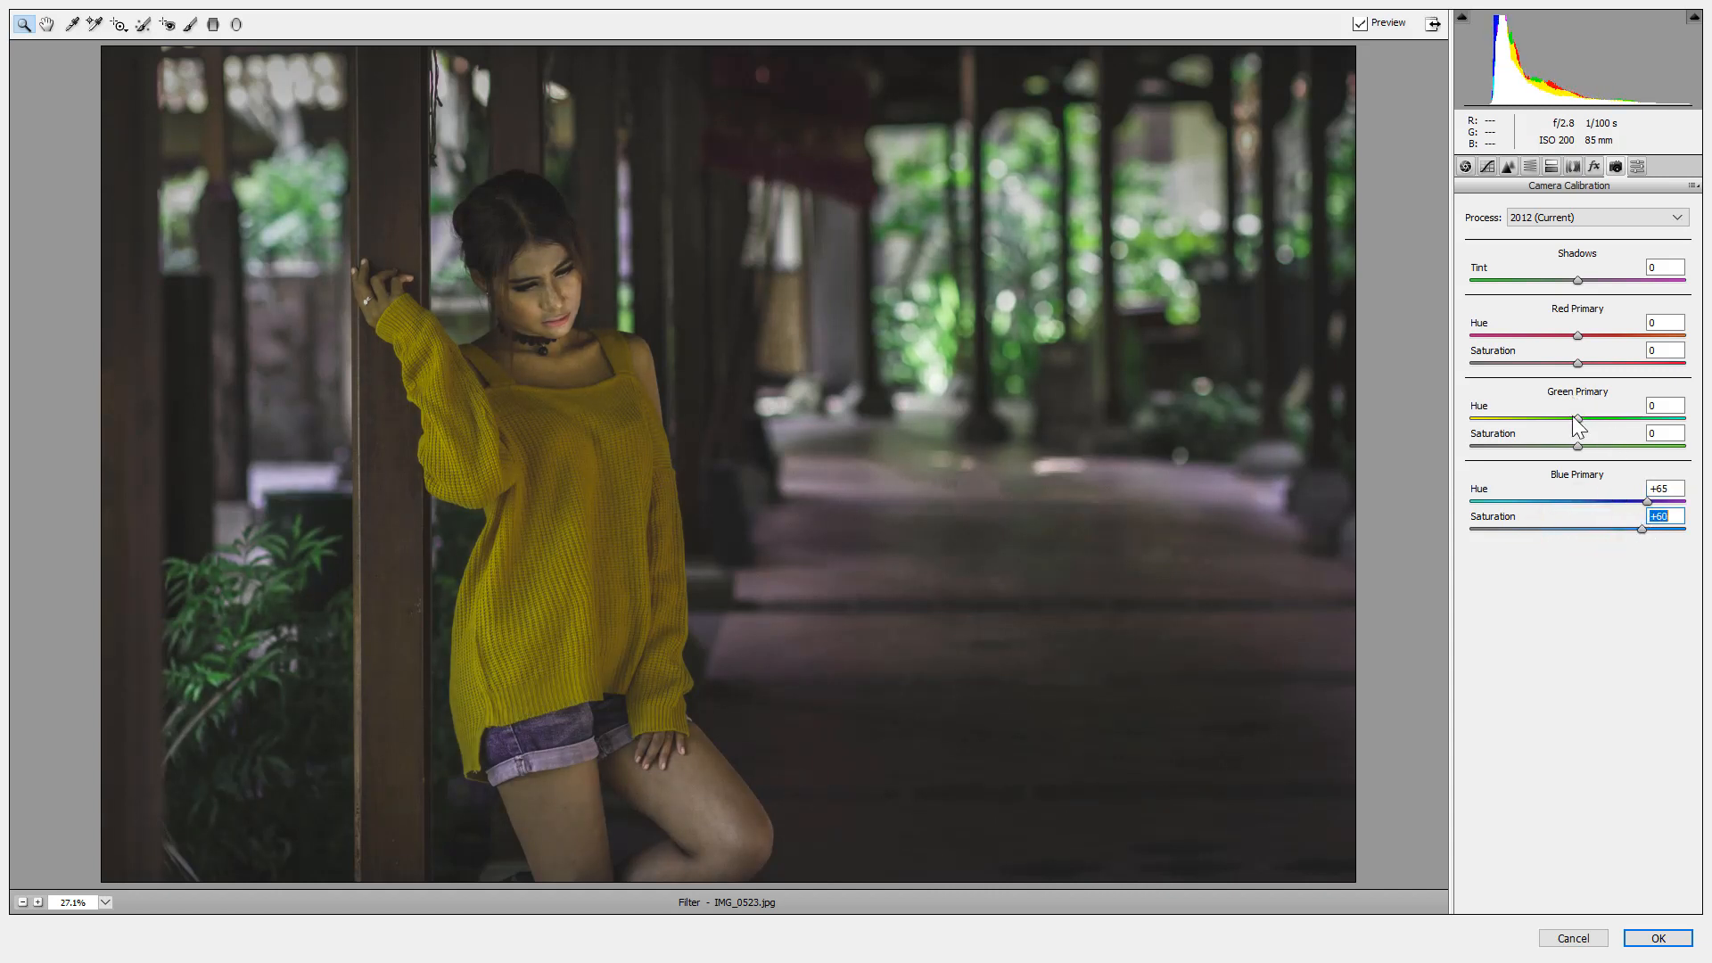
pyautogui.moveTo(1578, 416); pyautogui.dragTo(1642, 434)
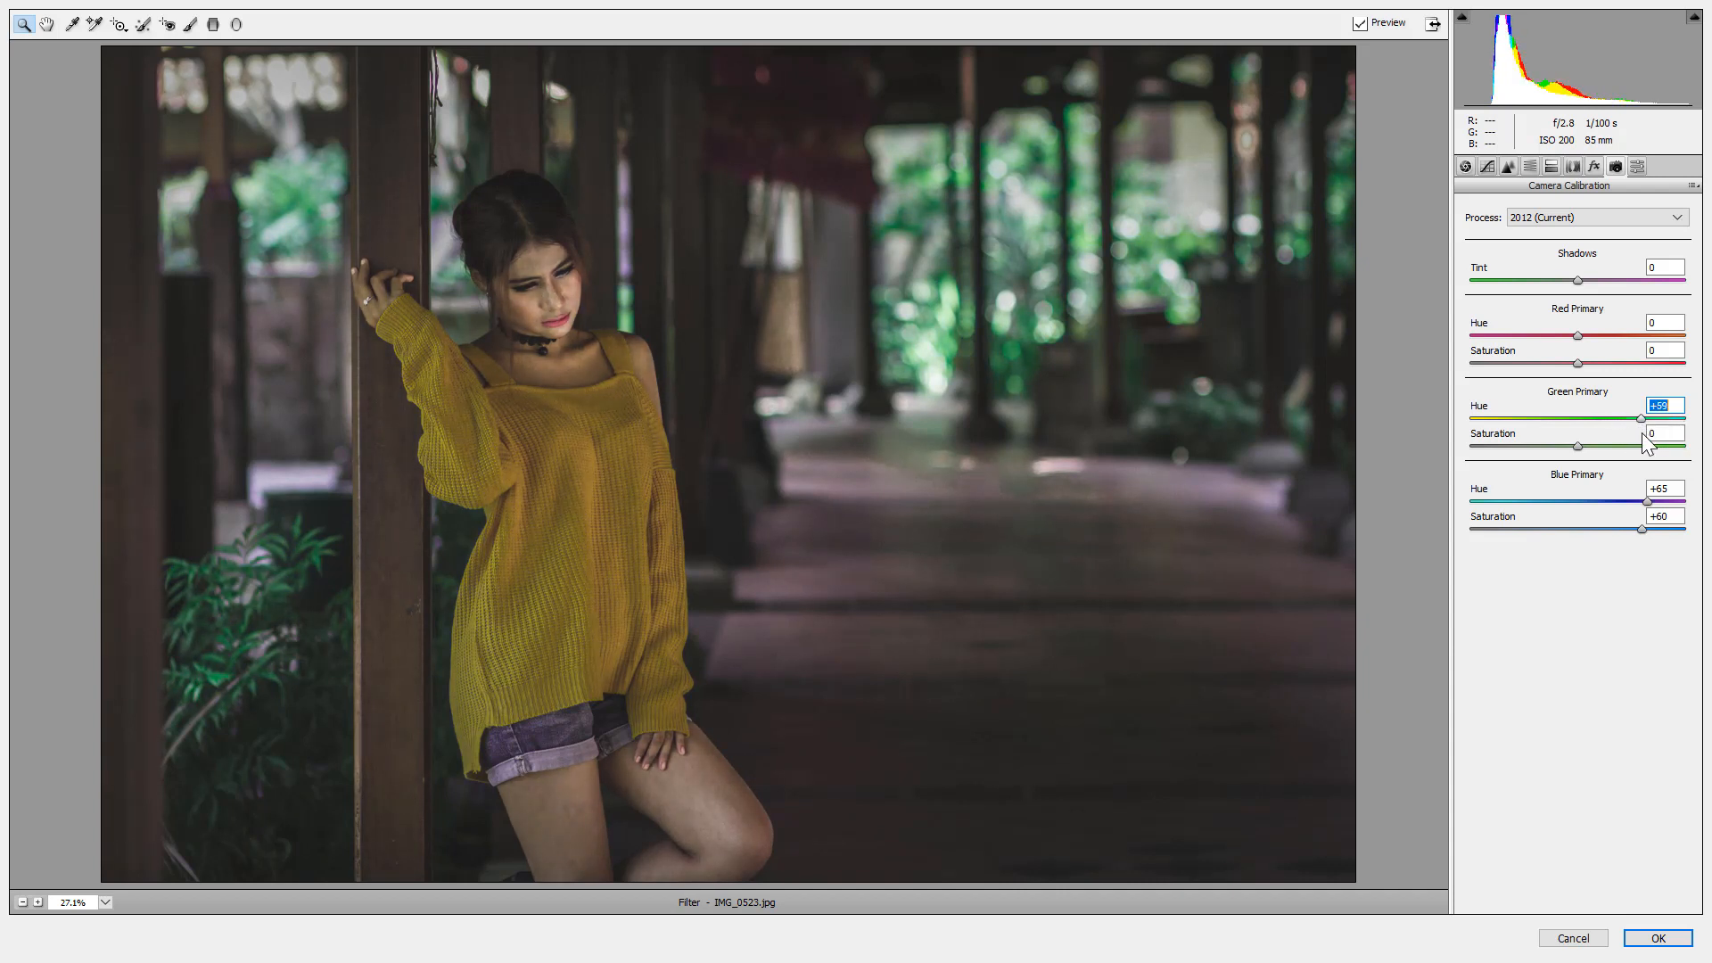
pyautogui.moveTo(1577, 335); pyautogui.dragTo(1519, 369)
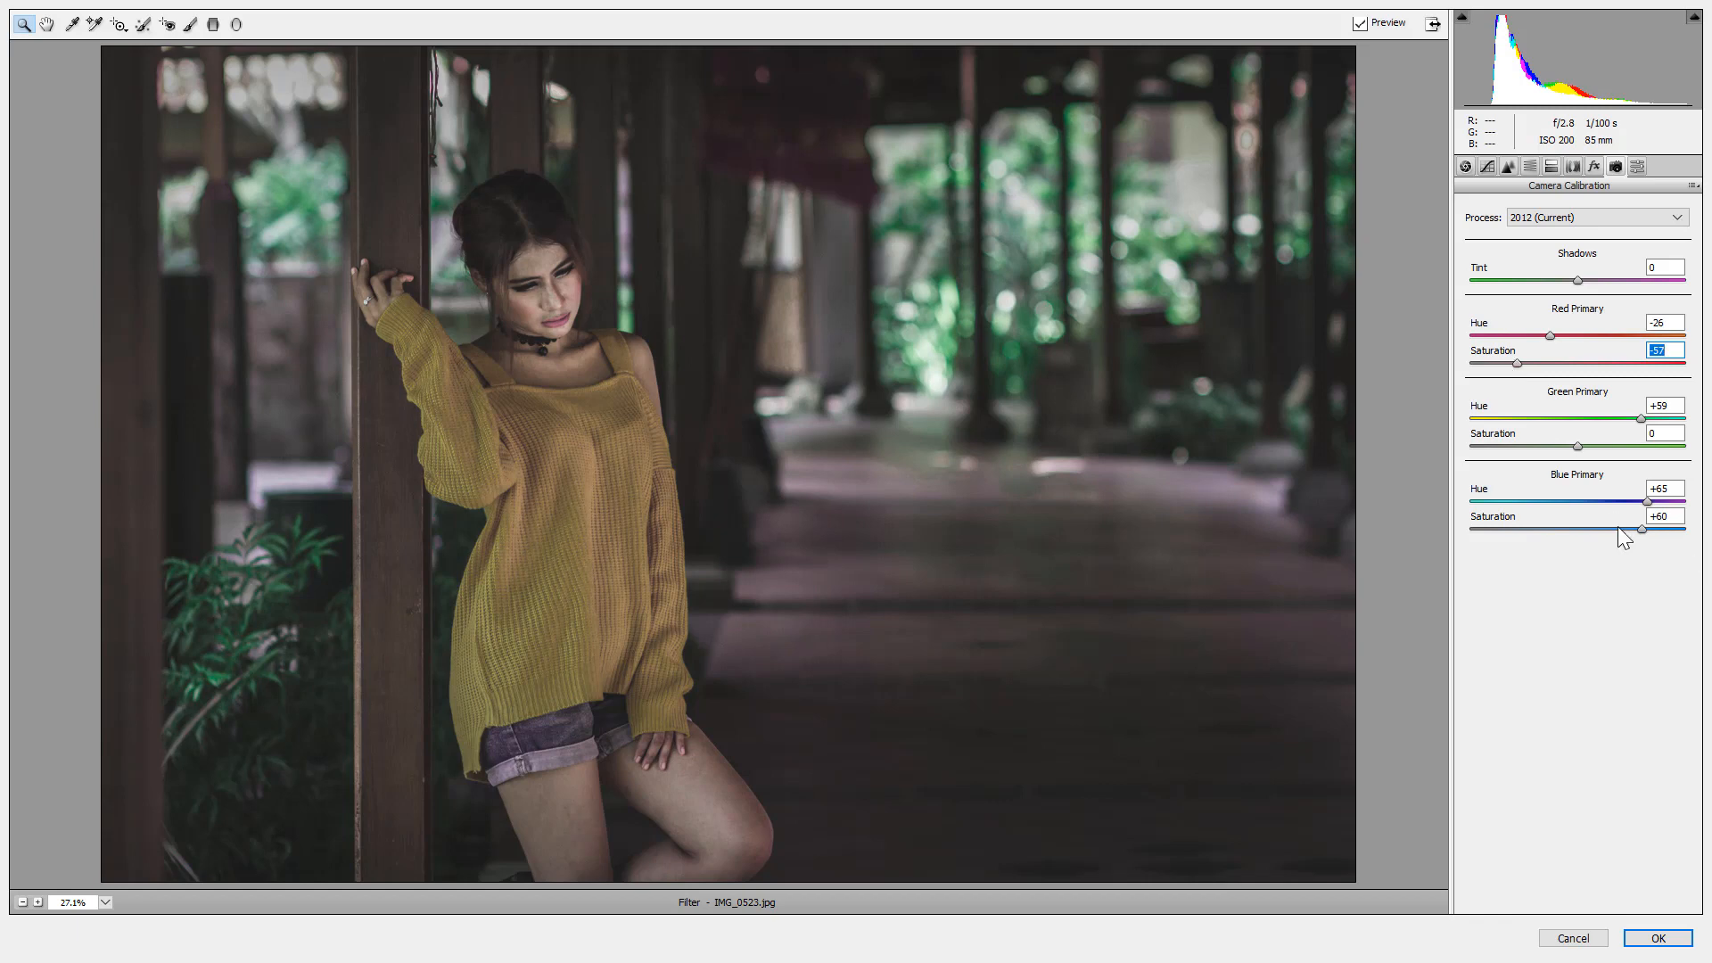
pyautogui.moveTo(1643, 503)
pyautogui.mouseDown()
pyautogui.moveTo(1562, 488)
pyautogui.moveTo(1640, 487)
pyautogui.moveTo(1587, 526)
pyautogui.moveTo(1495, 528)
pyautogui.moveTo(1648, 533)
pyautogui.mouseUp()
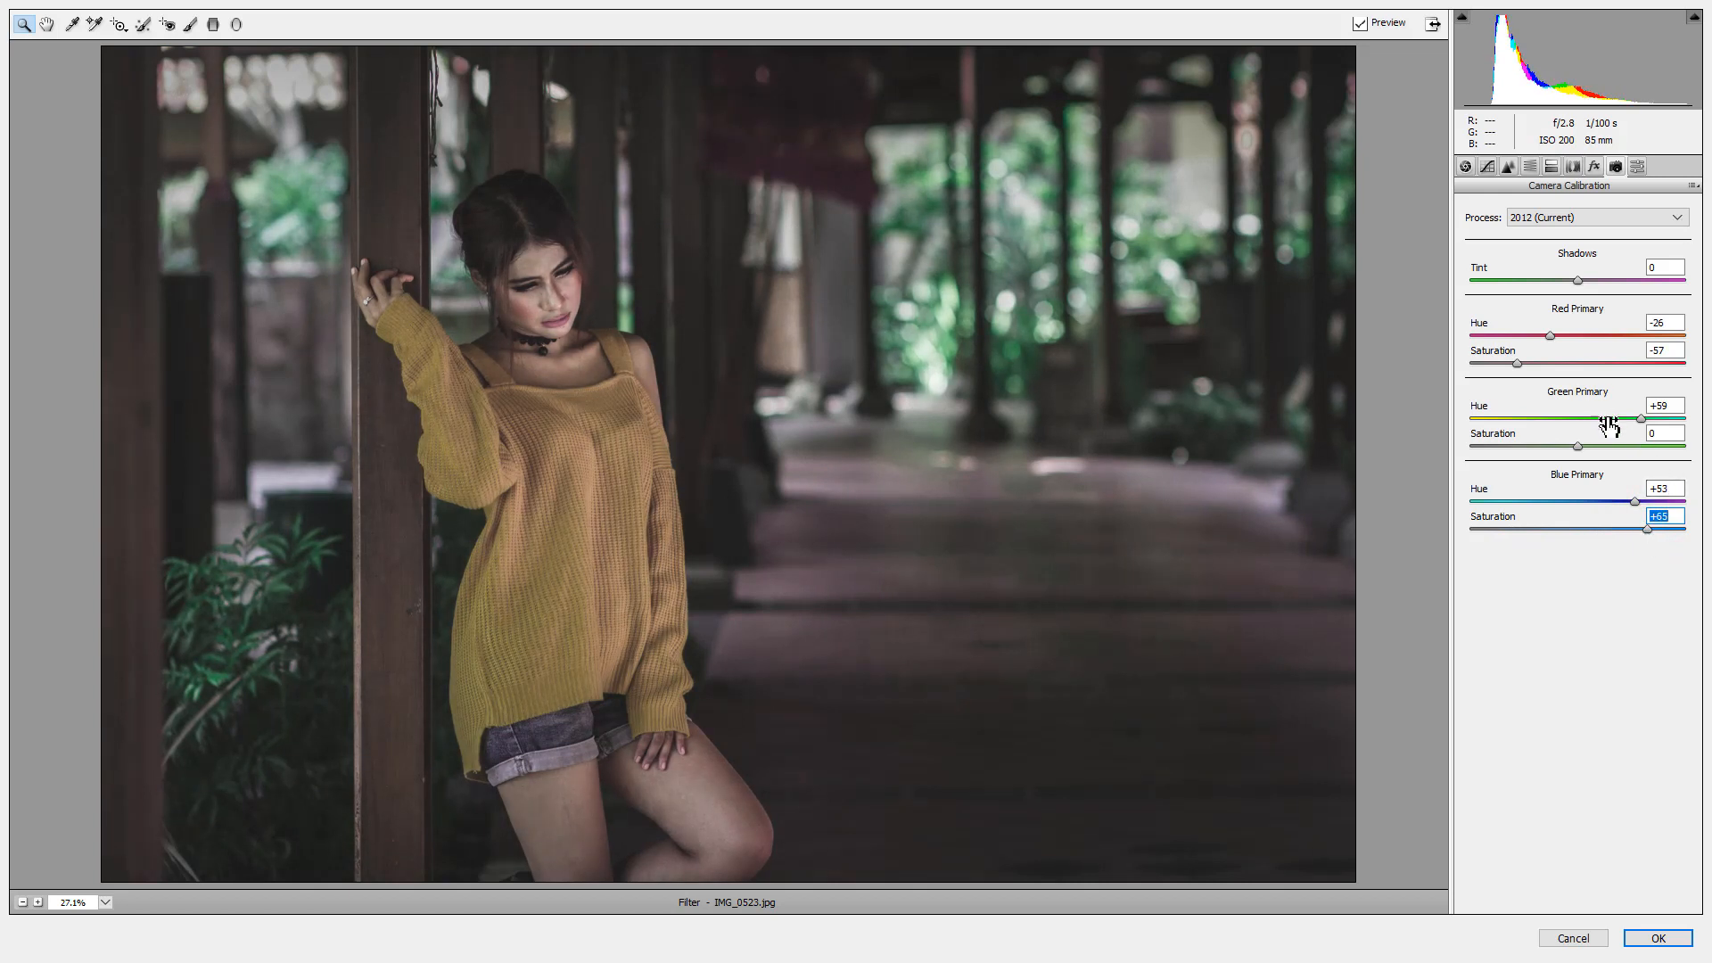
pyautogui.moveTo(1577, 446); pyautogui.dragTo(1621, 457)
pyautogui.press('Down')
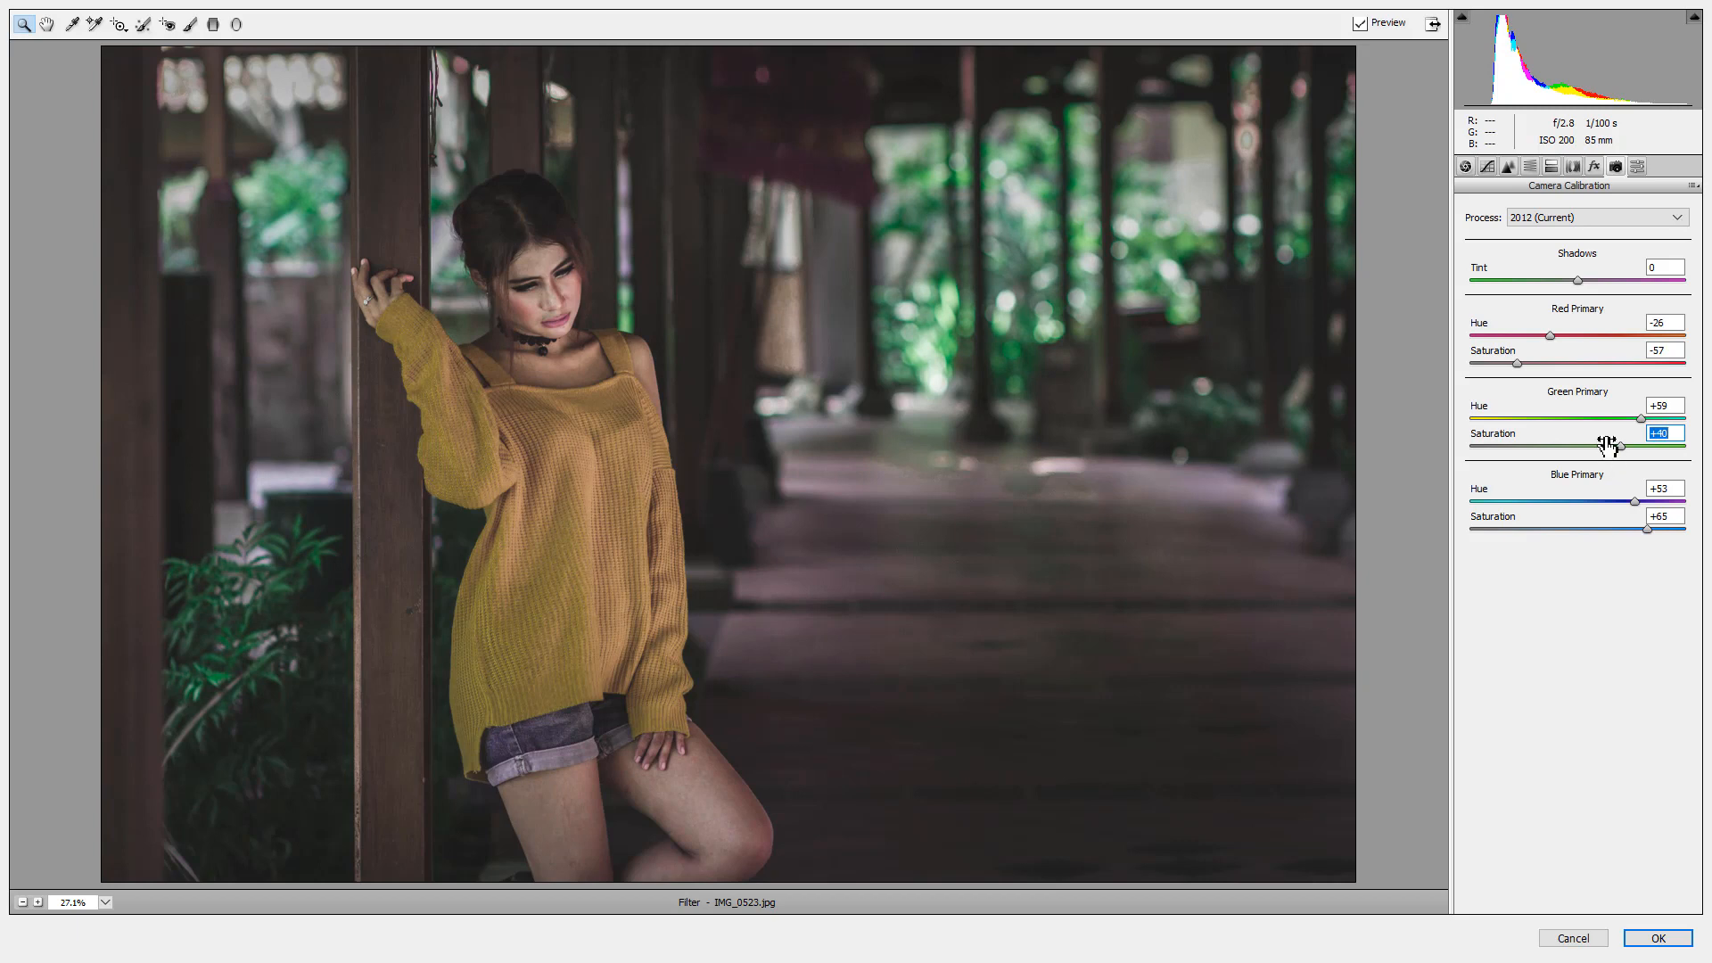
pyautogui.moveTo(1552, 336)
pyautogui.mouseDown()
pyautogui.moveTo(1654, 339)
pyautogui.moveTo(1501, 354)
pyautogui.moveTo(1576, 362)
pyautogui.moveTo(1551, 368)
pyautogui.mouseUp()
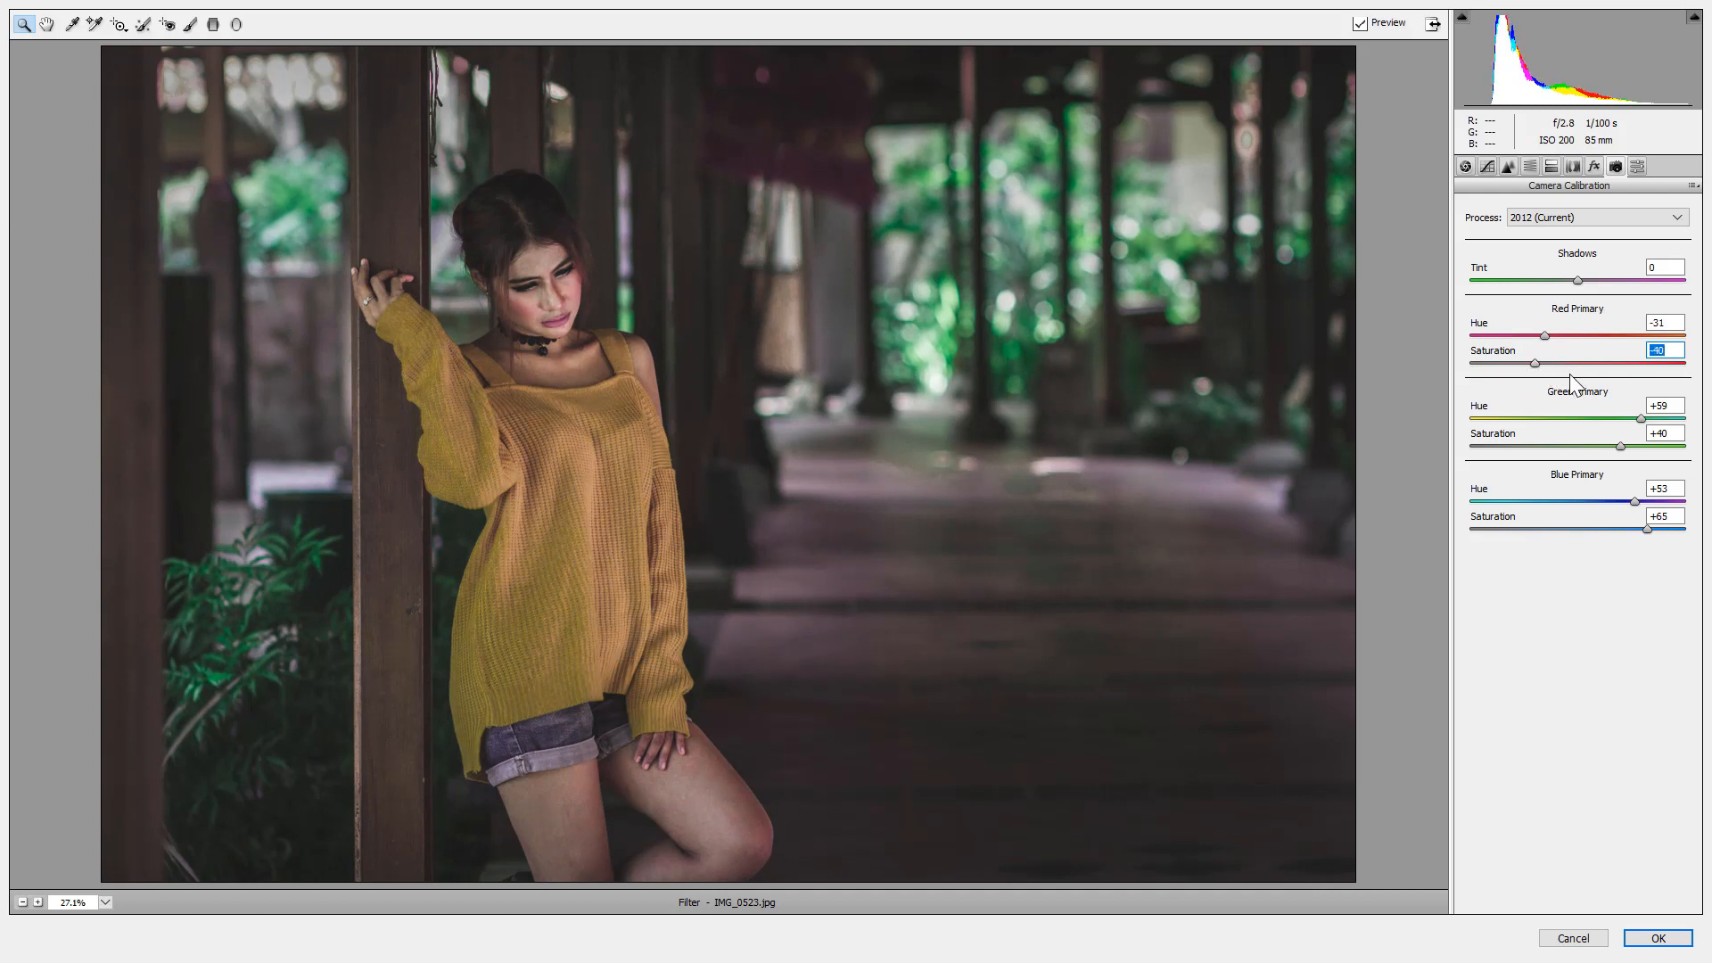
# Toggle the preview to compare the graded photo with the original.
pyautogui.click(1360, 24)
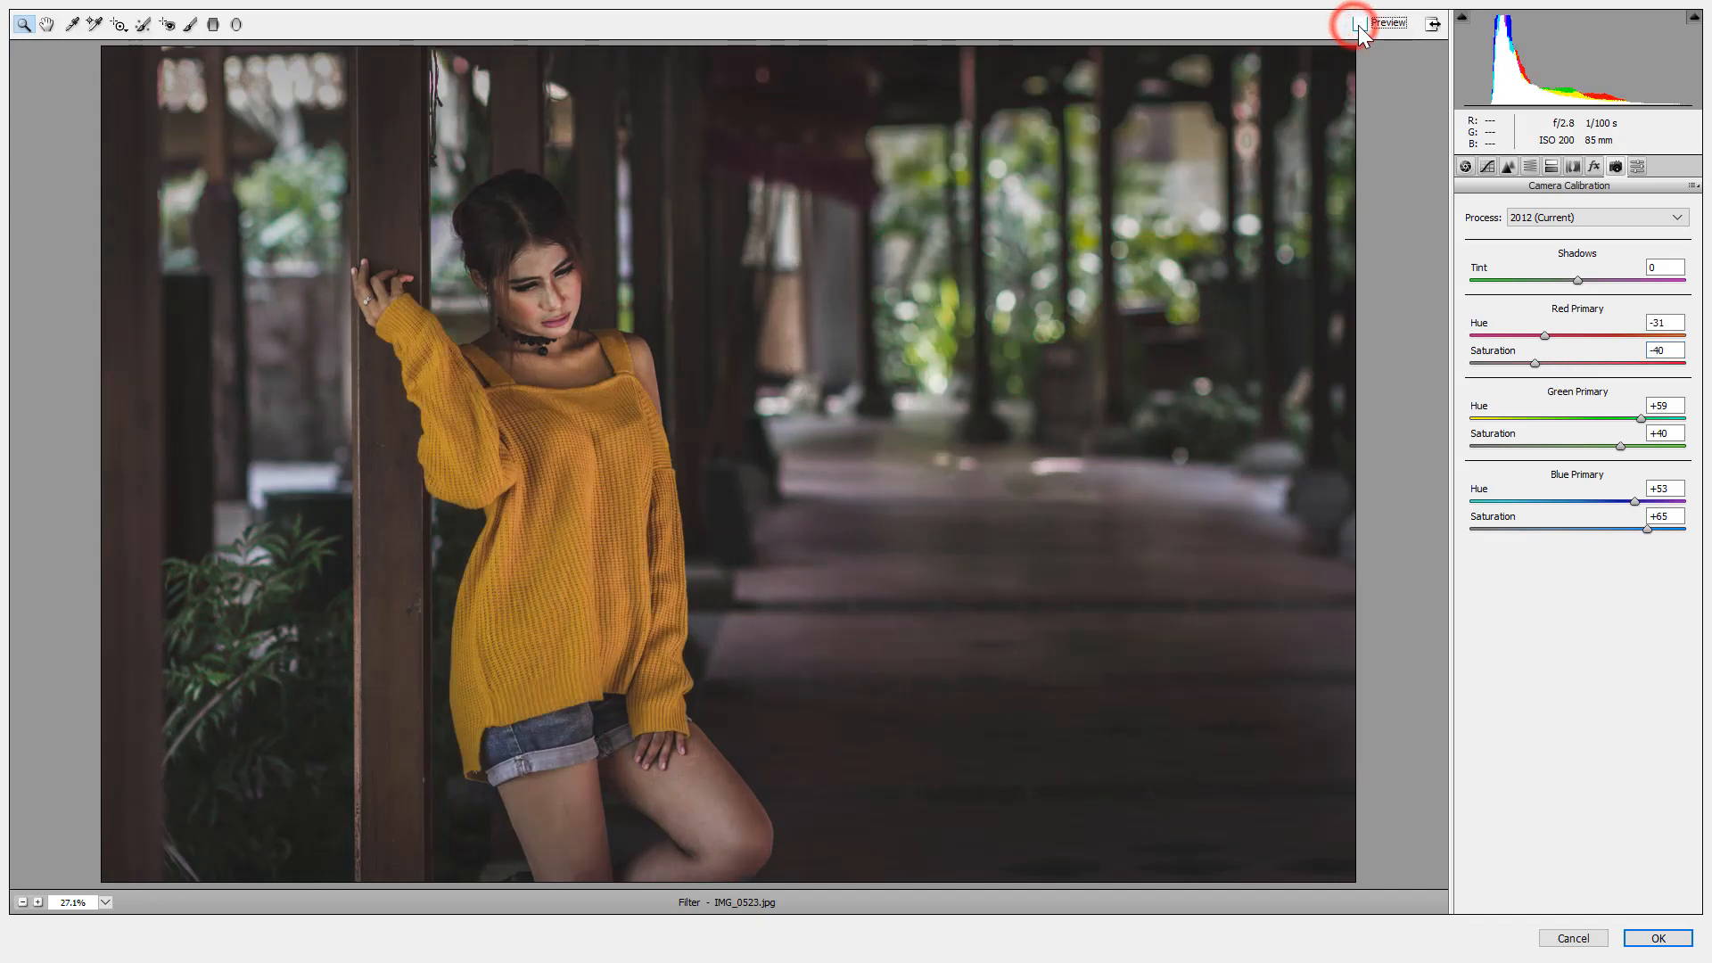
pyautogui.click(1359, 24)
pyautogui.click(1359, 25)
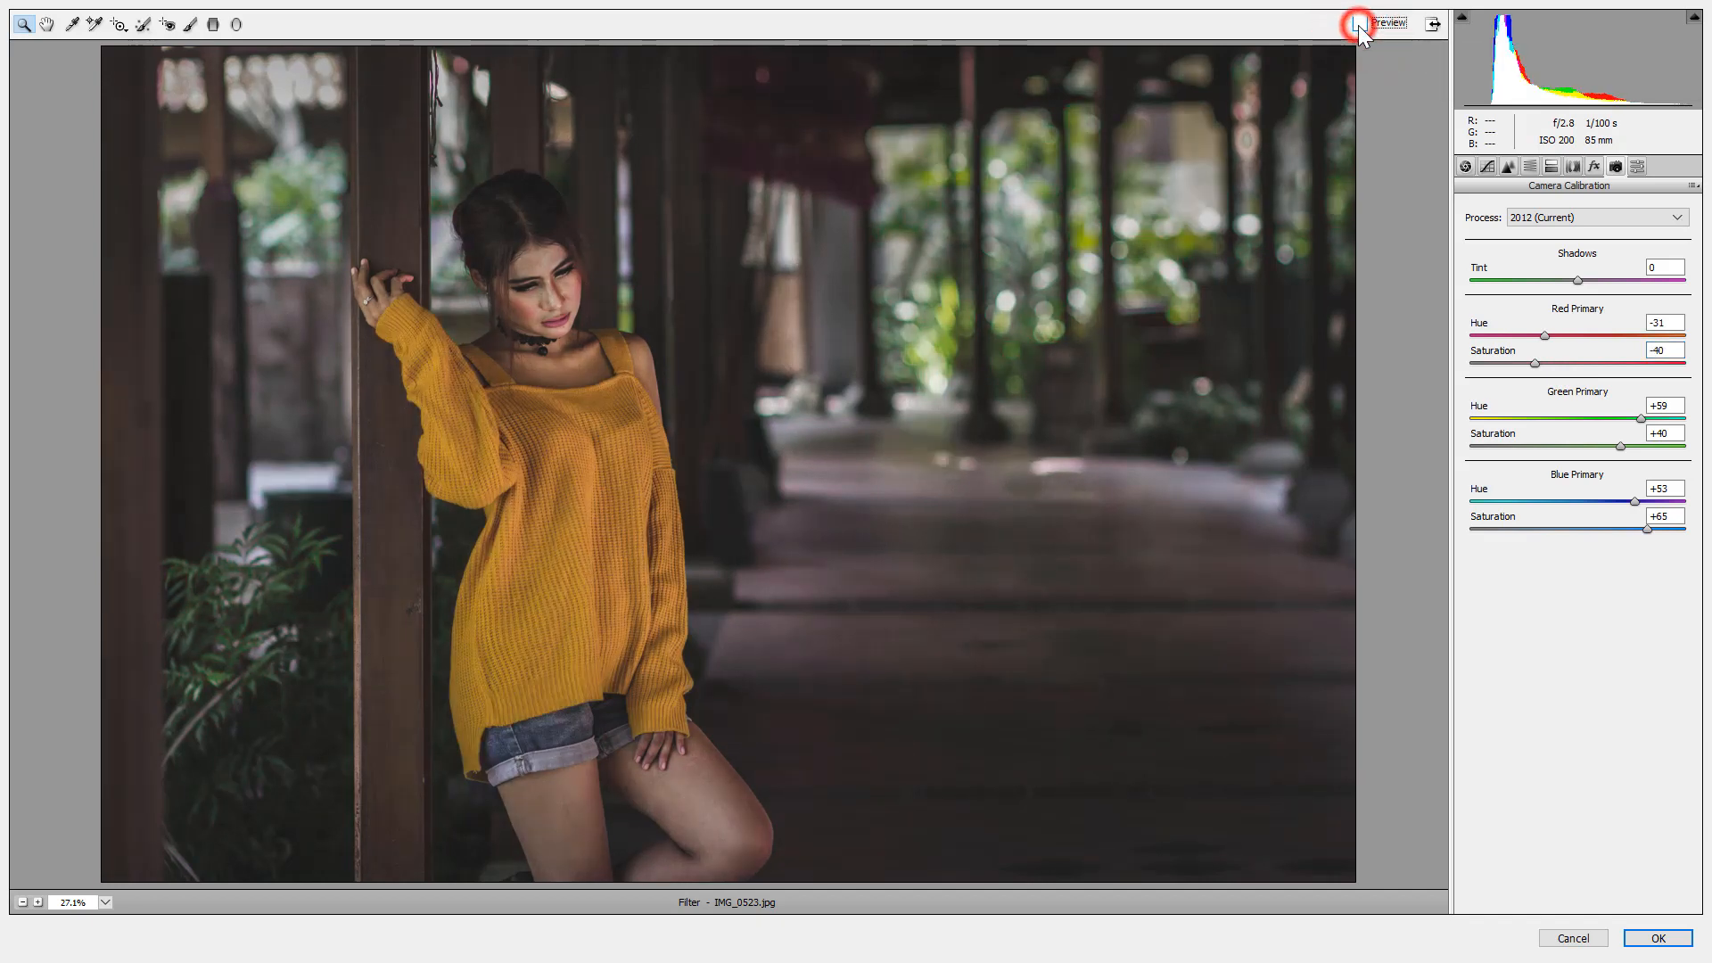
pyautogui.click(1359, 24)
pyautogui.click(1359, 25)
pyautogui.click(1359, 24)
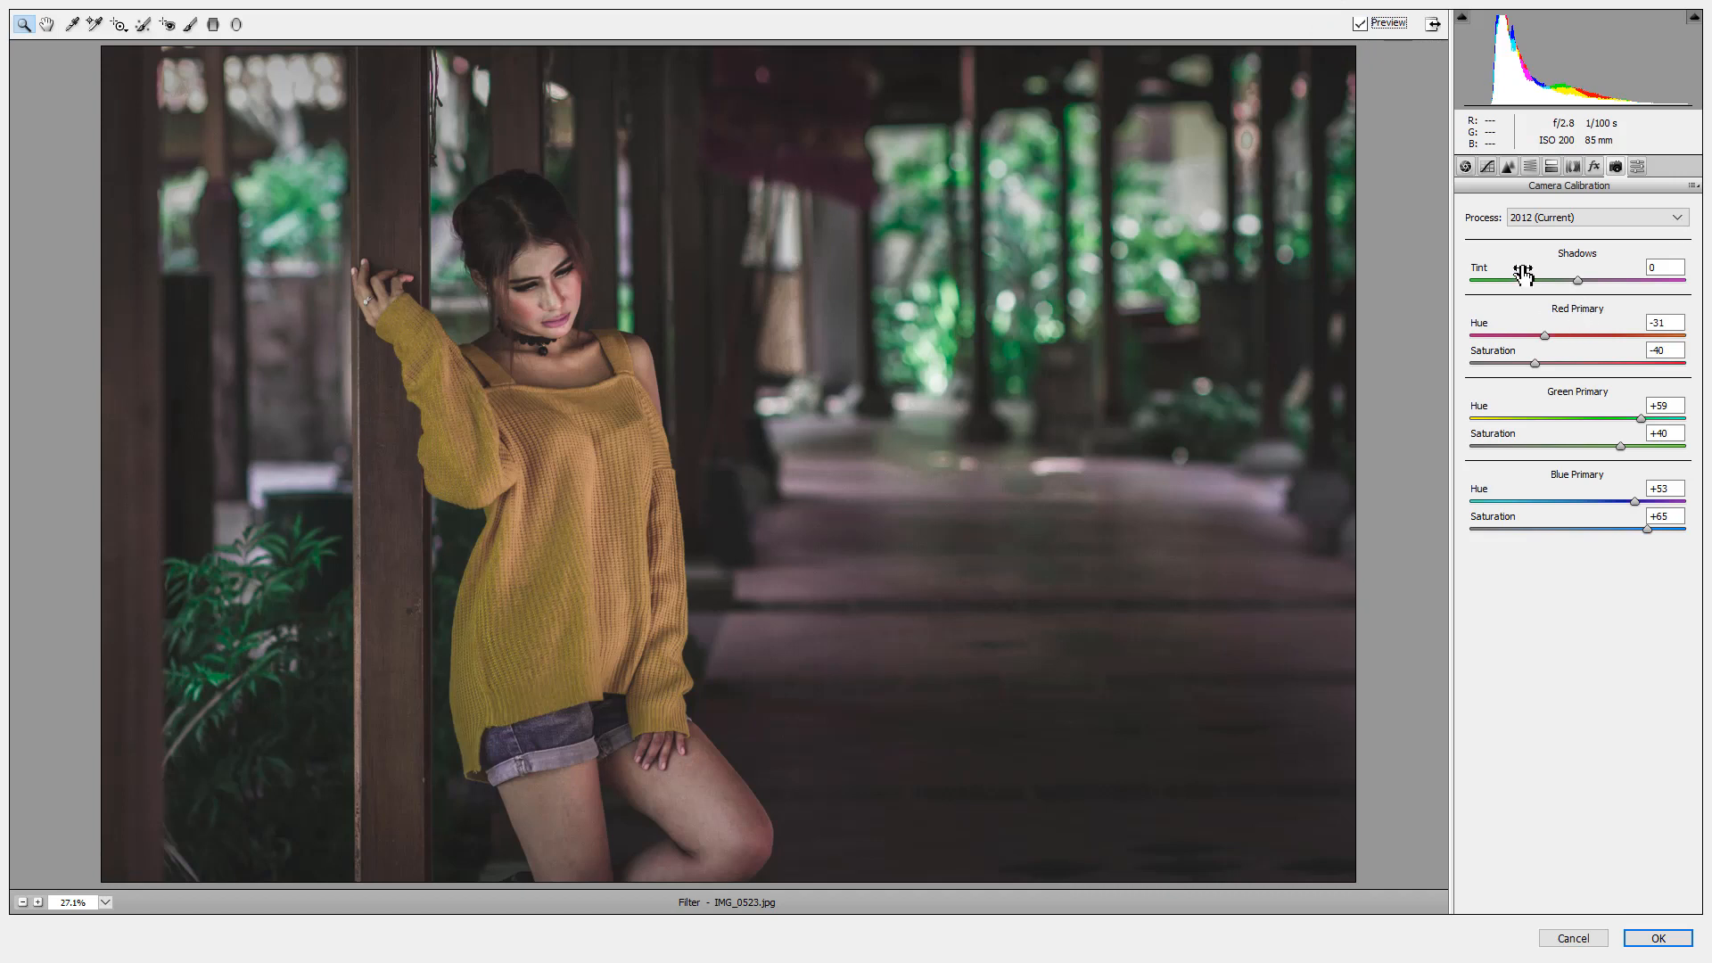
pyautogui.click(1551, 166)
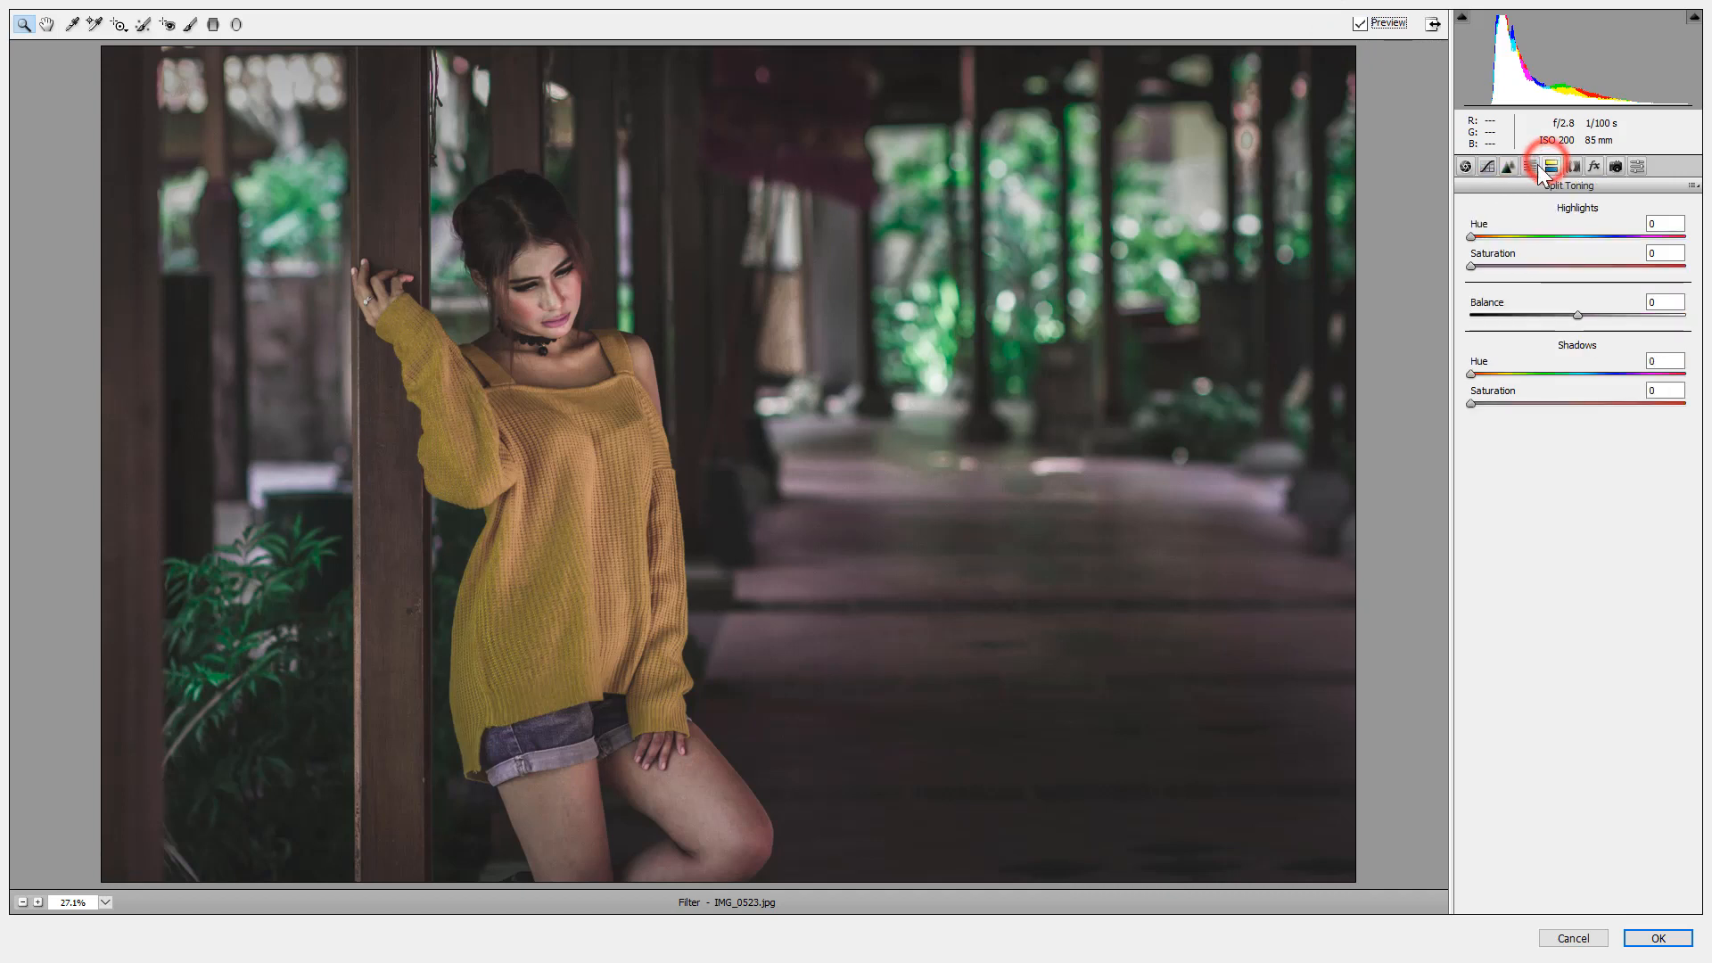
# Drop Aquas saturation to -100, desaturate the Greens, and shift the Yellows hue to +28.
pyautogui.click(1527, 166)
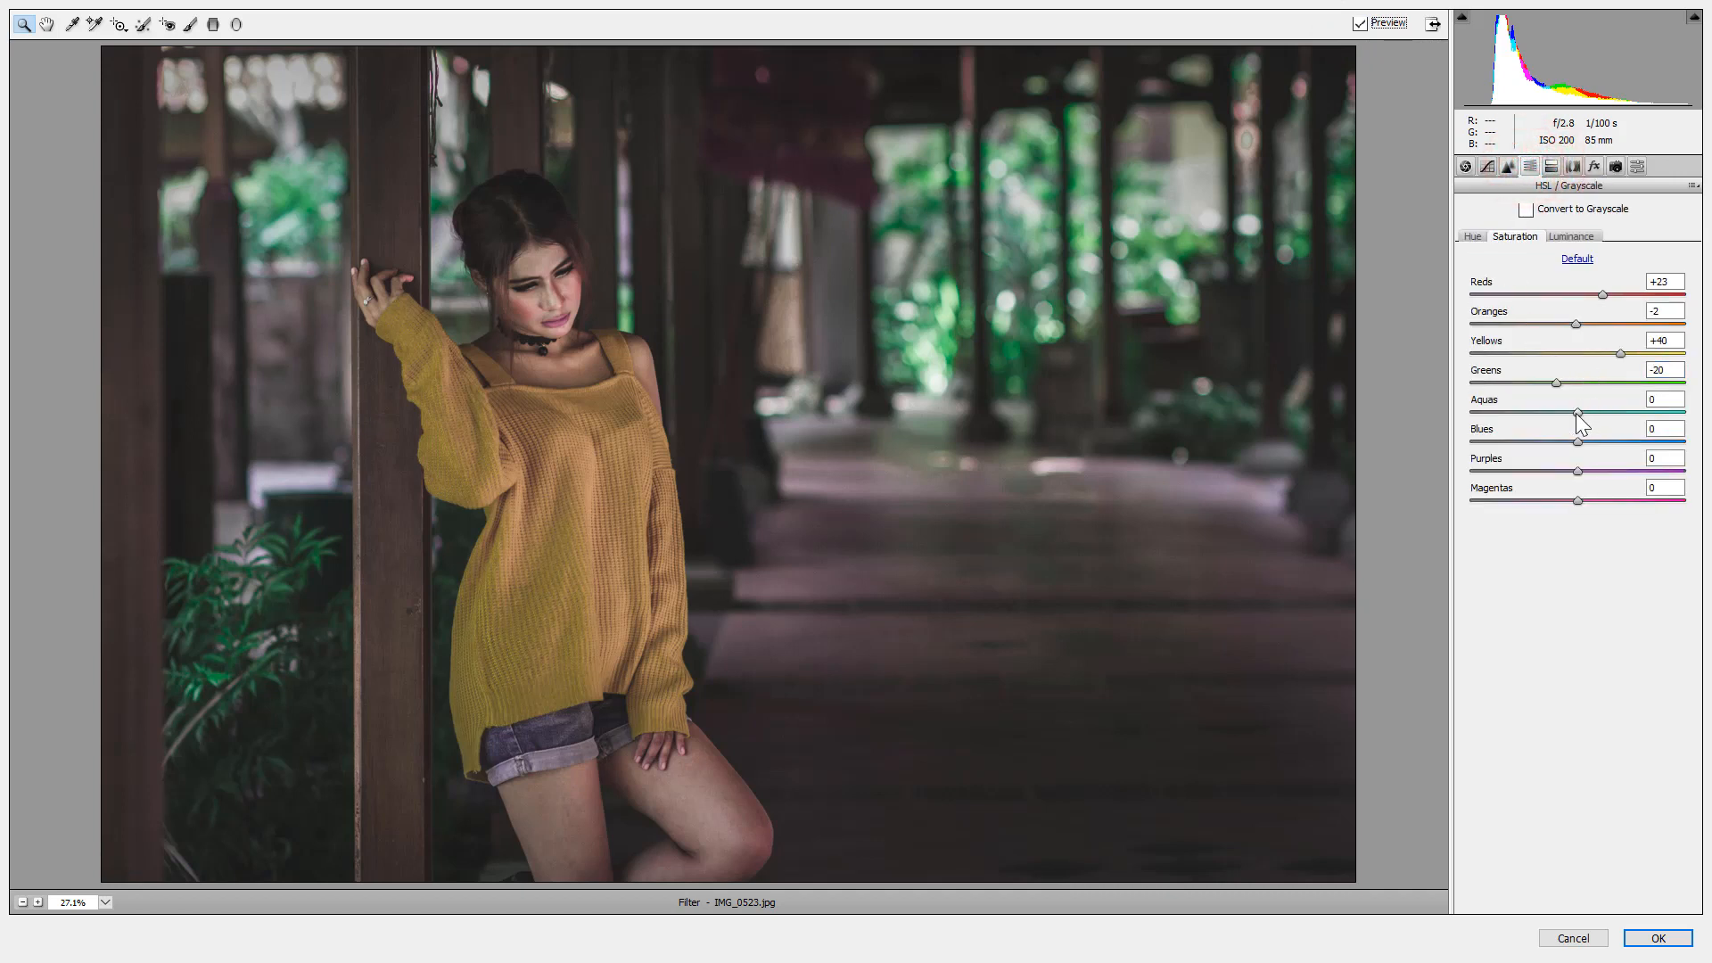
pyautogui.moveTo(1577, 412); pyautogui.dragTo(1468, 414)
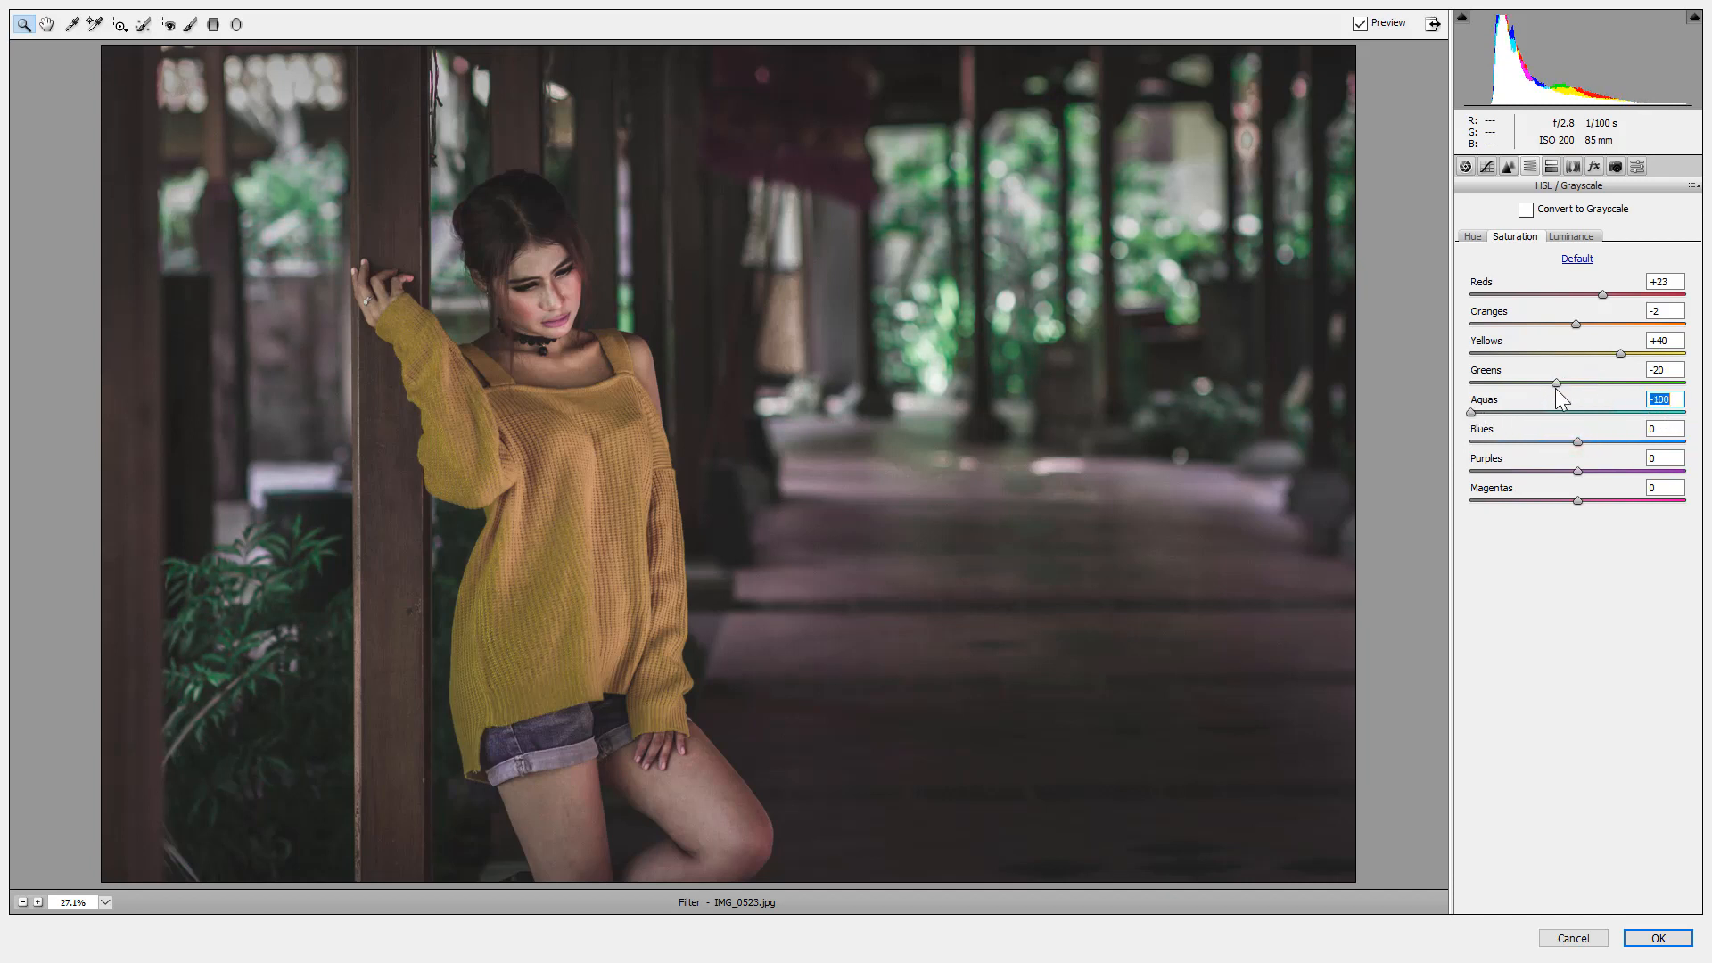
pyautogui.moveTo(1556, 383); pyautogui.dragTo(1513, 383)
pyautogui.click(1474, 238)
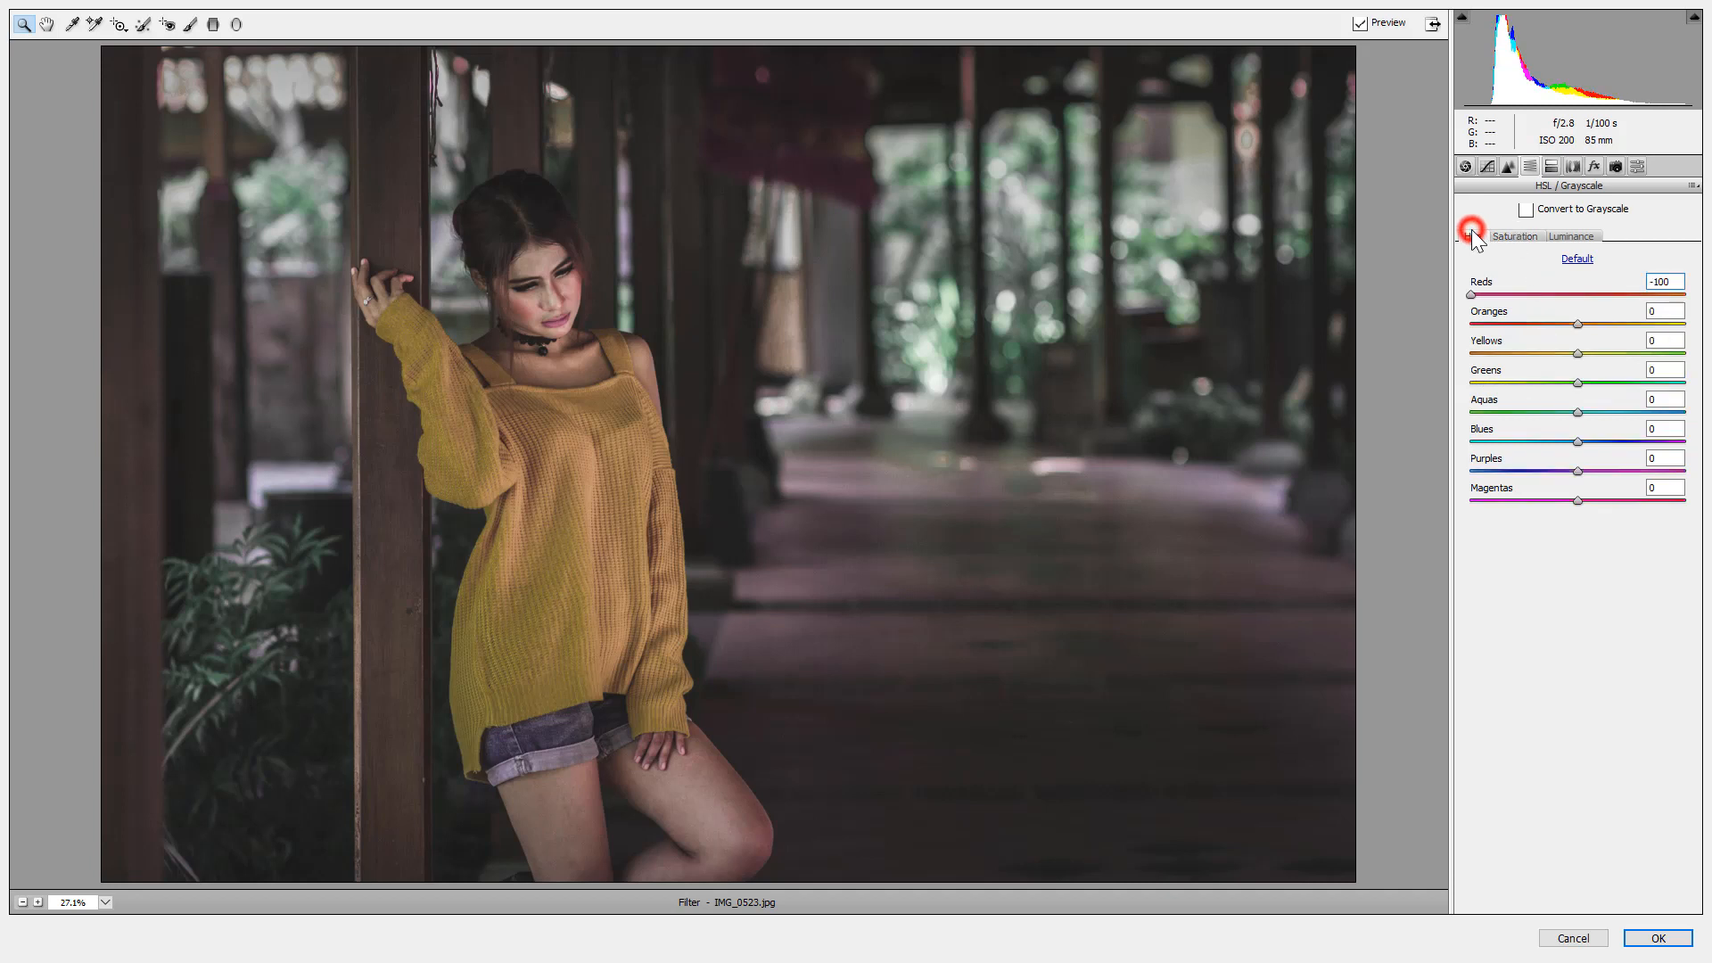
pyautogui.moveTo(1579, 355)
pyautogui.mouseDown()
pyautogui.moveTo(1480, 352)
pyautogui.moveTo(1611, 355)
pyautogui.moveTo(1587, 363)
pyautogui.mouseUp()
# Set Contrast to +9, Vibrance to -60 and Saturation to +7 in the Basic panel.
pyautogui.click(1468, 167)
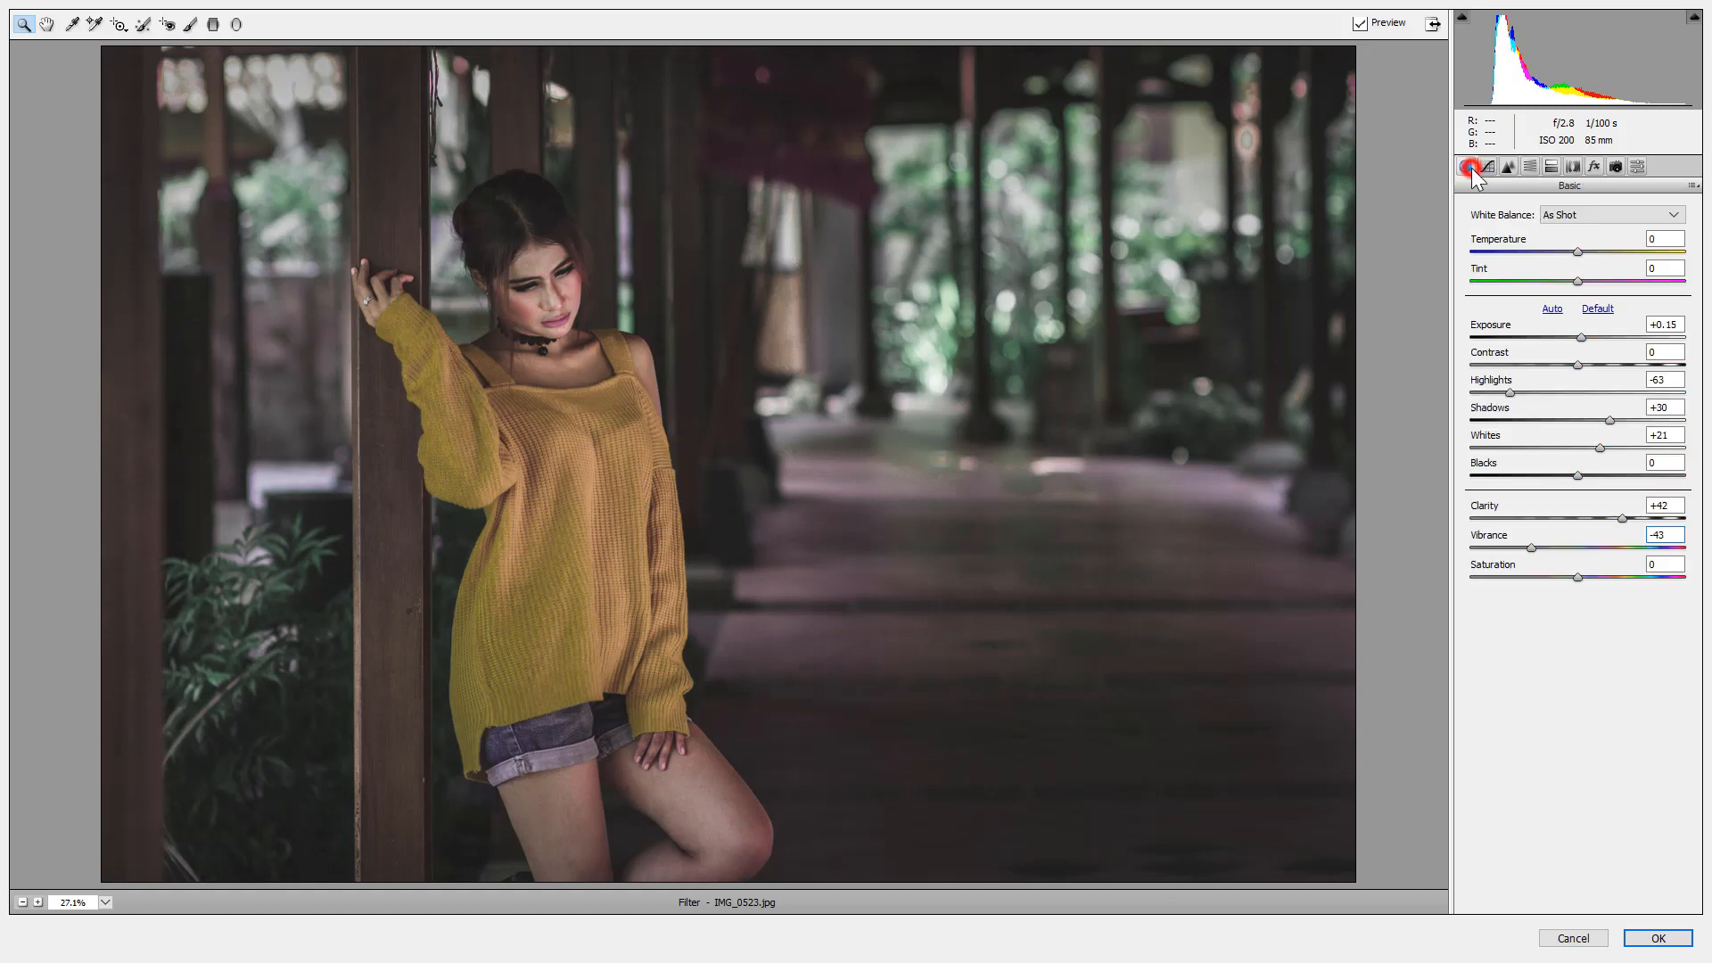
pyautogui.moveTo(1581, 363)
pyautogui.mouseDown()
pyautogui.moveTo(1608, 363)
pyautogui.moveTo(1587, 362)
pyautogui.mouseUp()
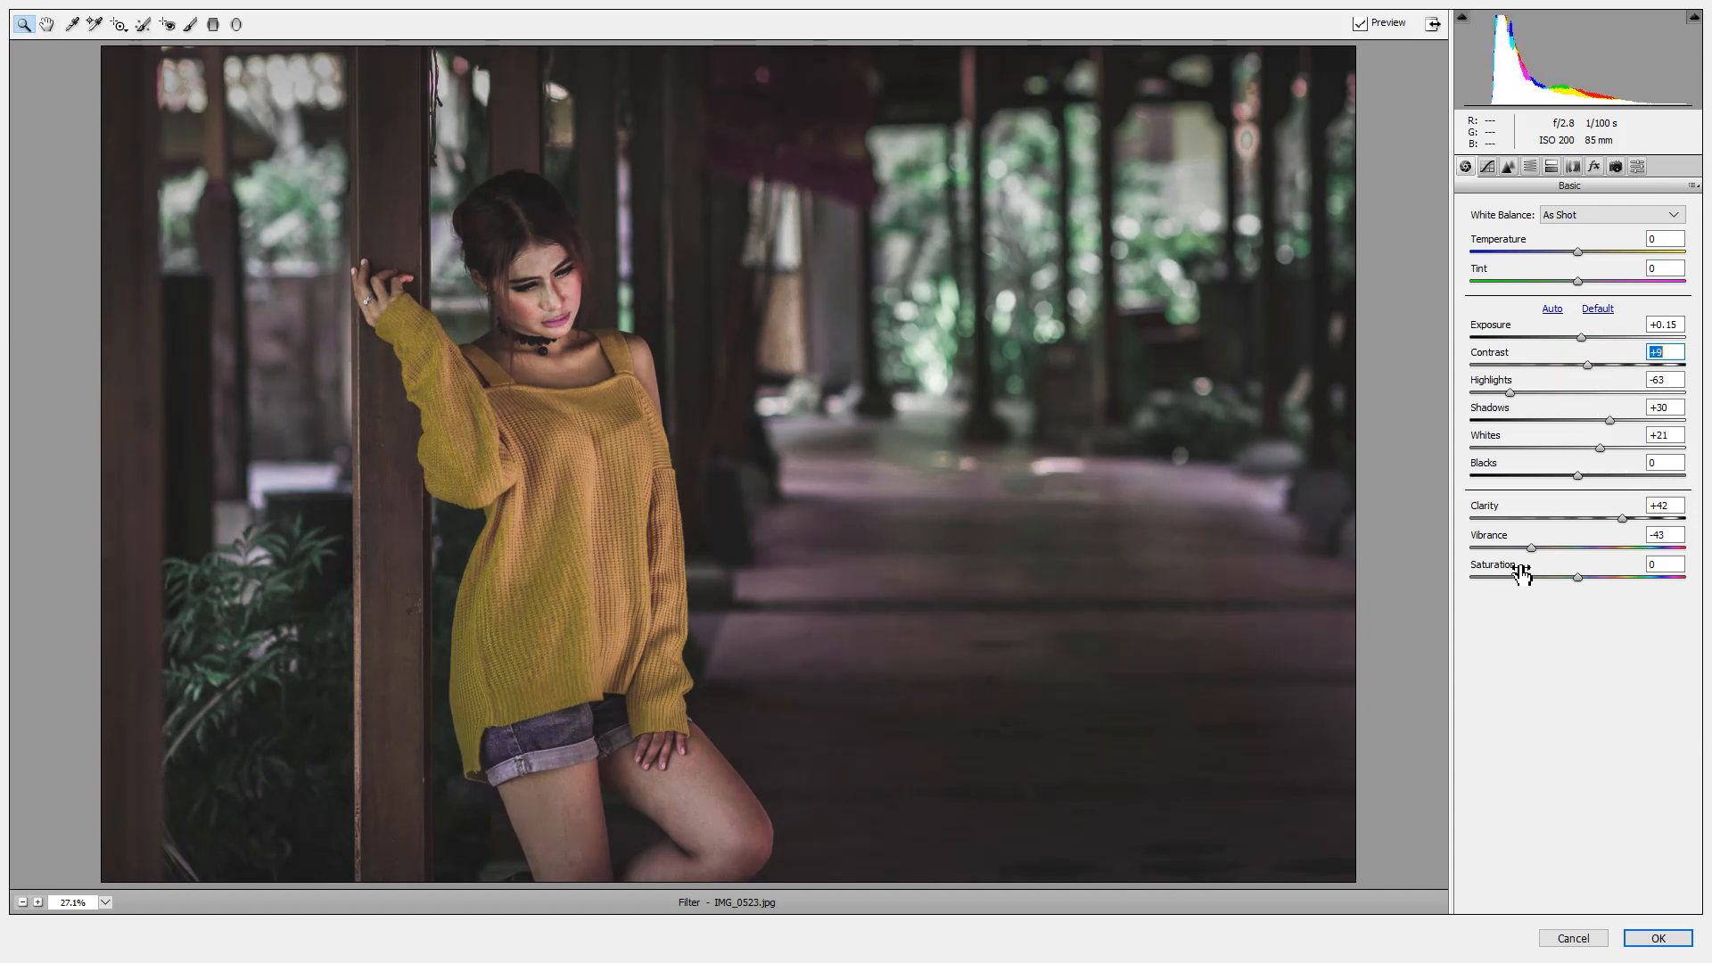
pyautogui.moveTo(1528, 548); pyautogui.dragTo(1506, 547)
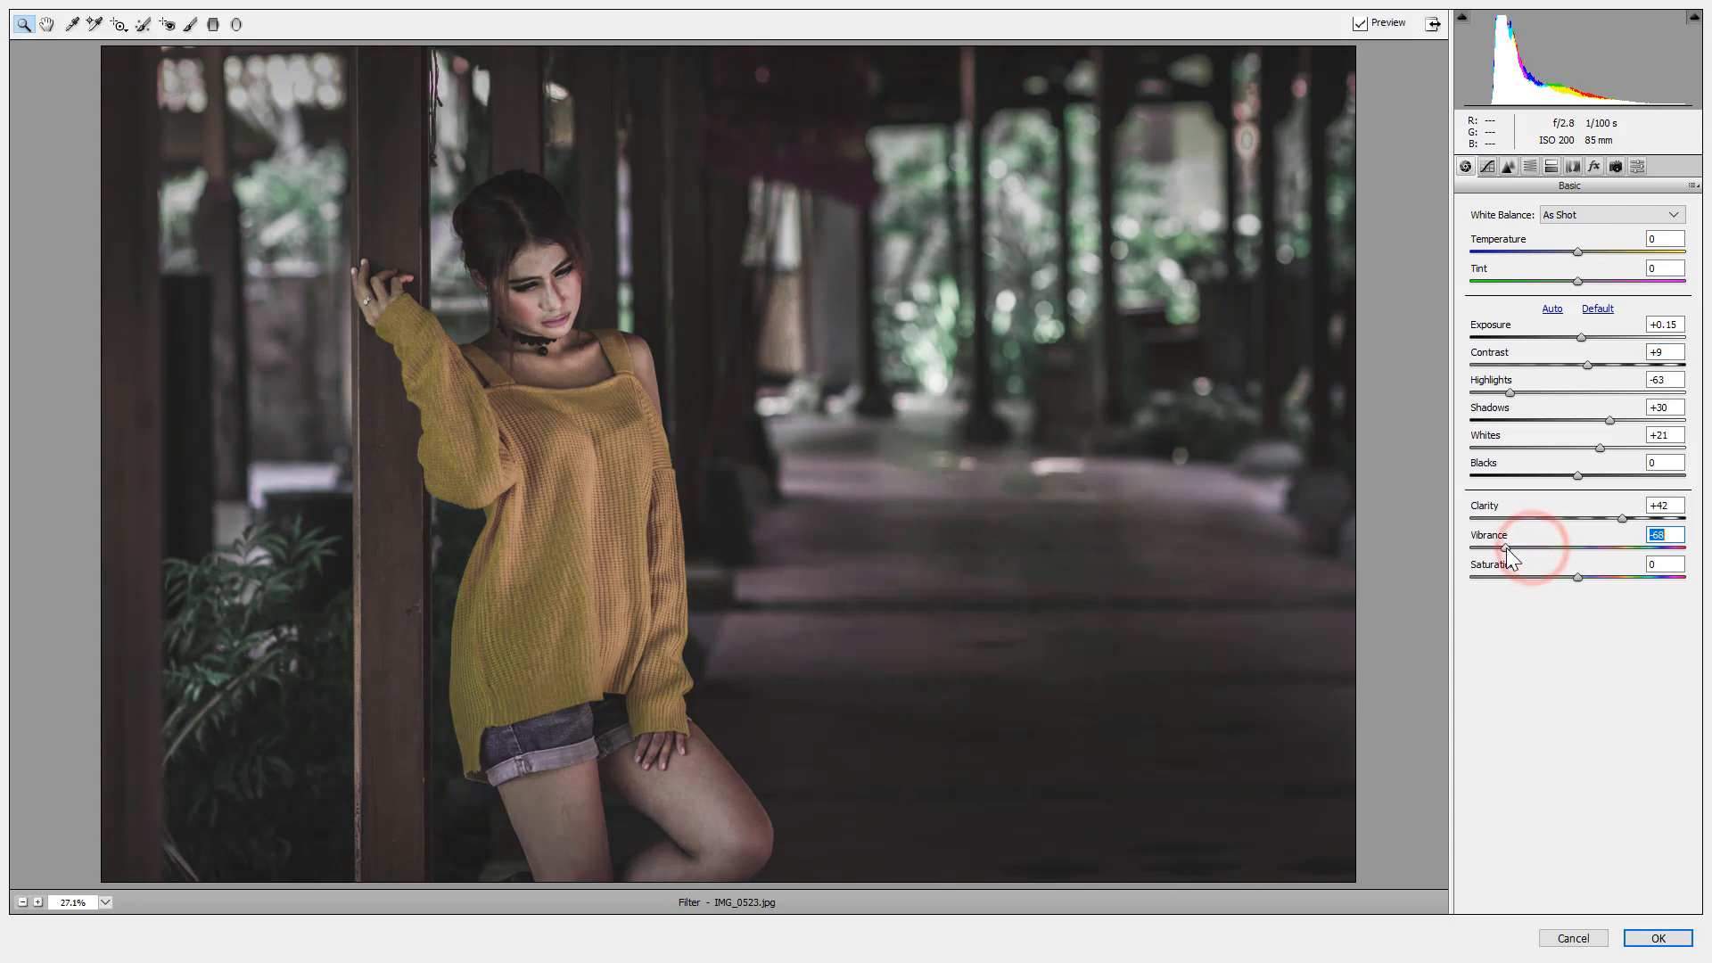
pyautogui.click(1578, 577)
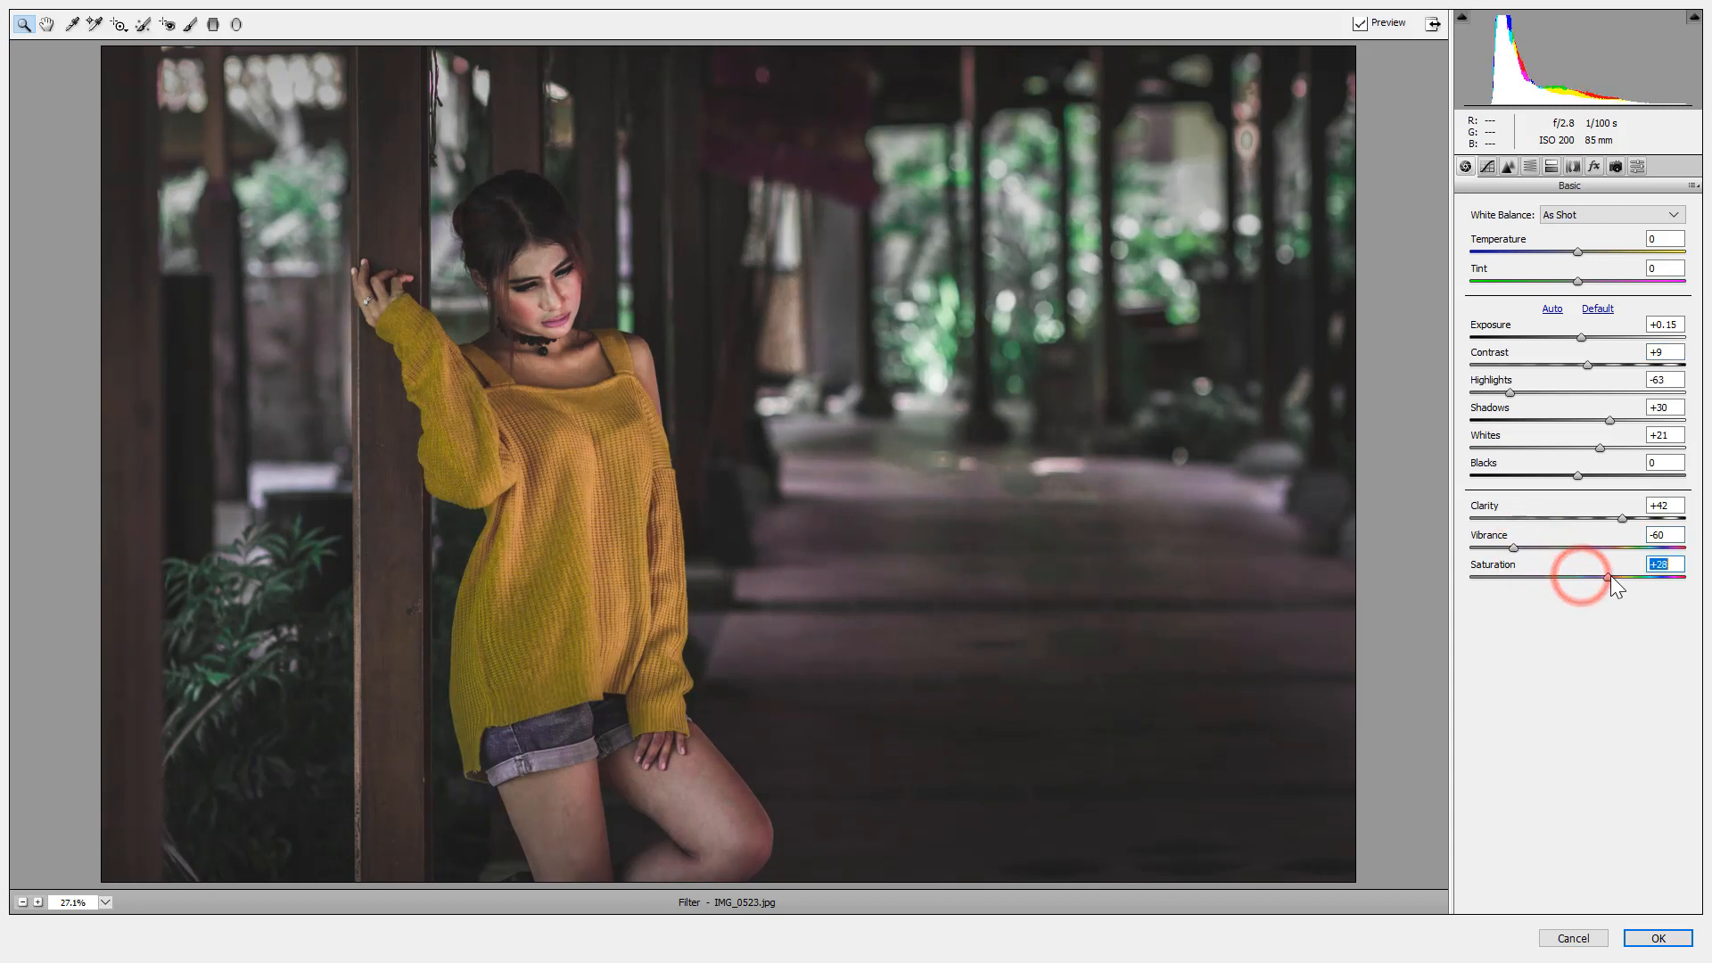
pyautogui.click(1586, 577)
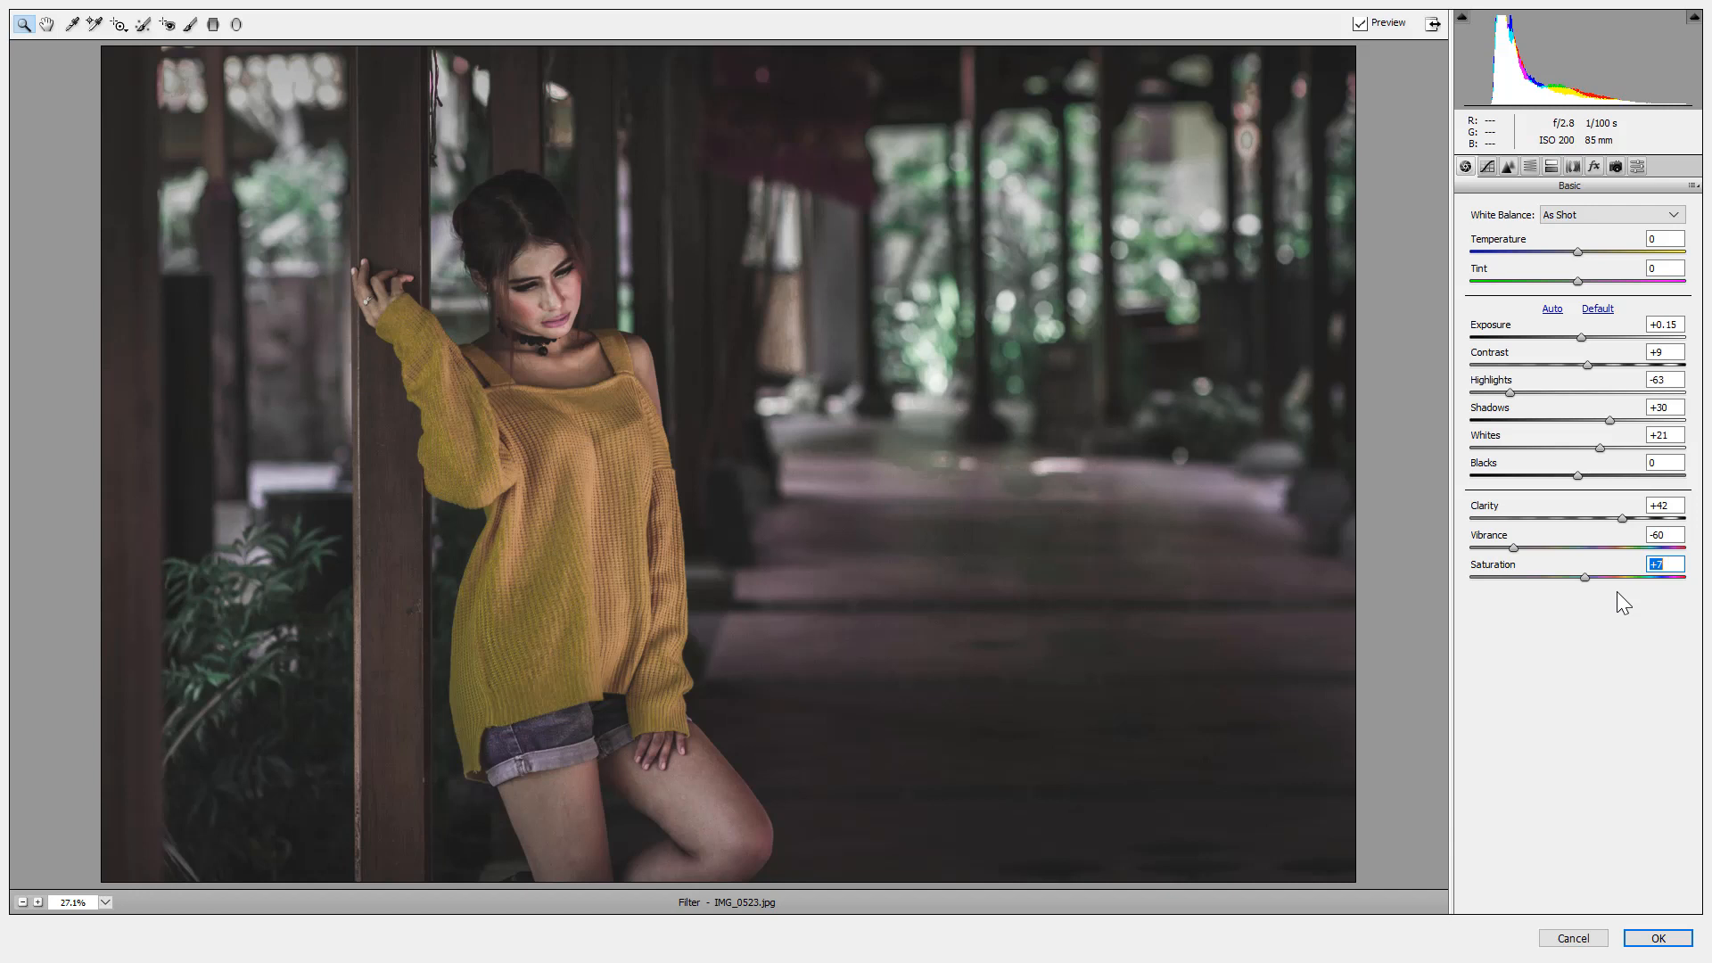
# Toggle the preview off and on to compare against the original.
pyautogui.click(1364, 21)
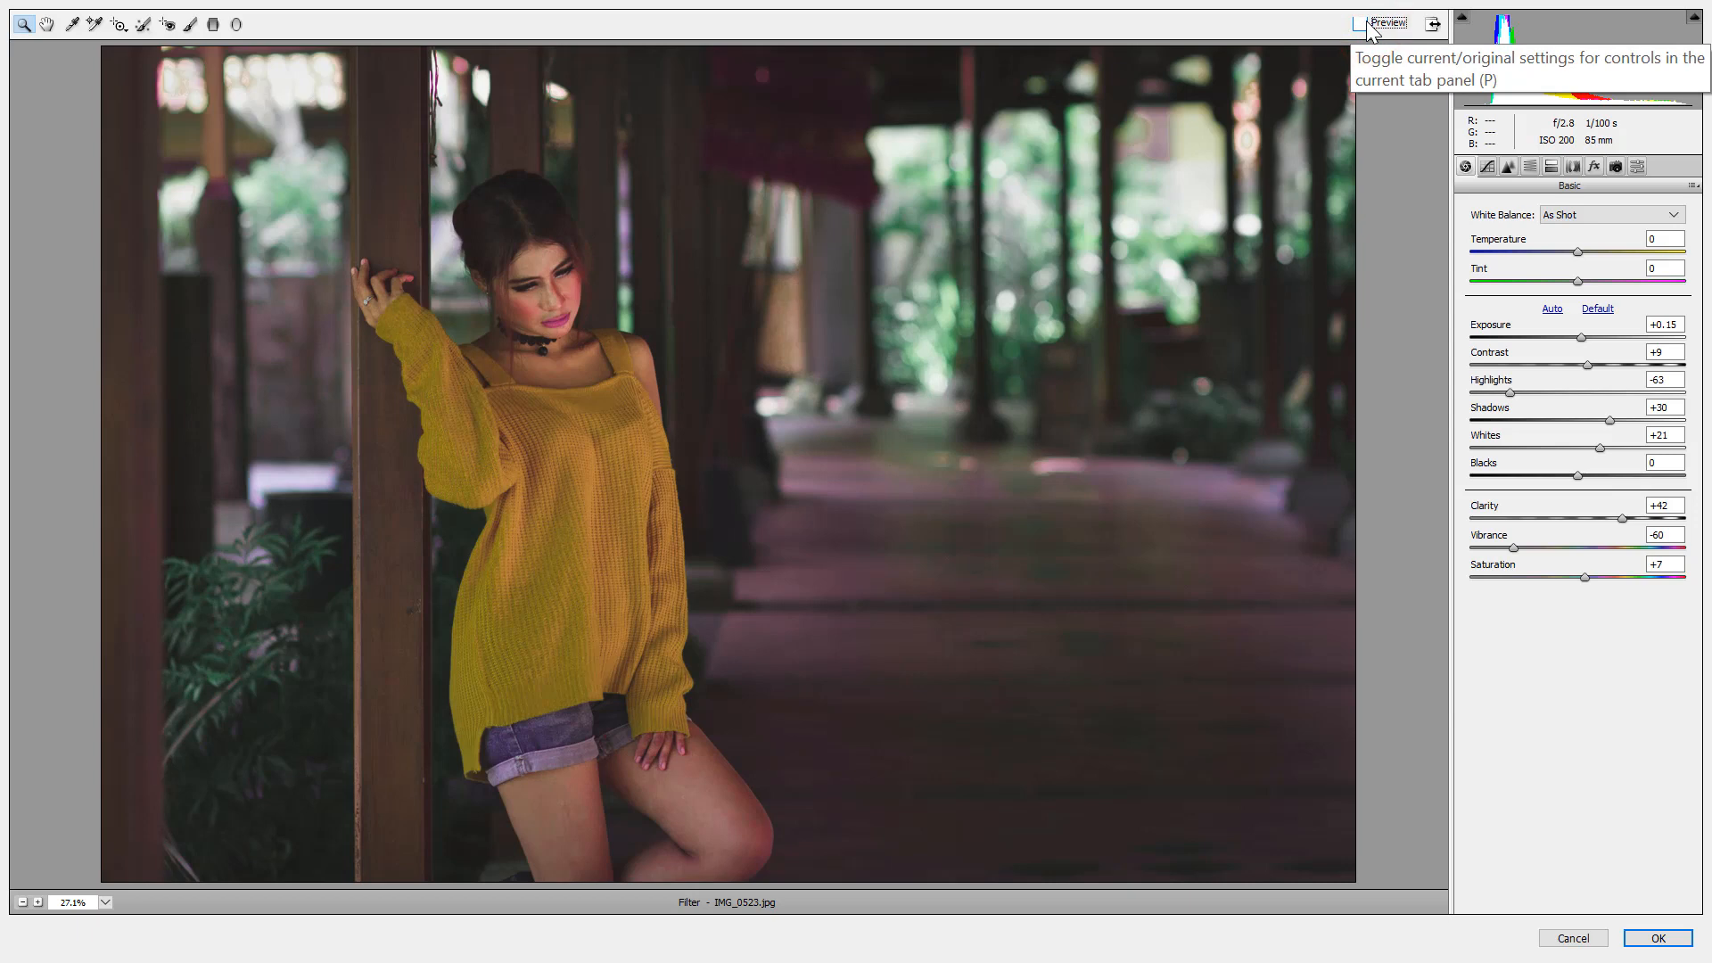
pyautogui.click(1367, 25)
pyautogui.click(1367, 25)
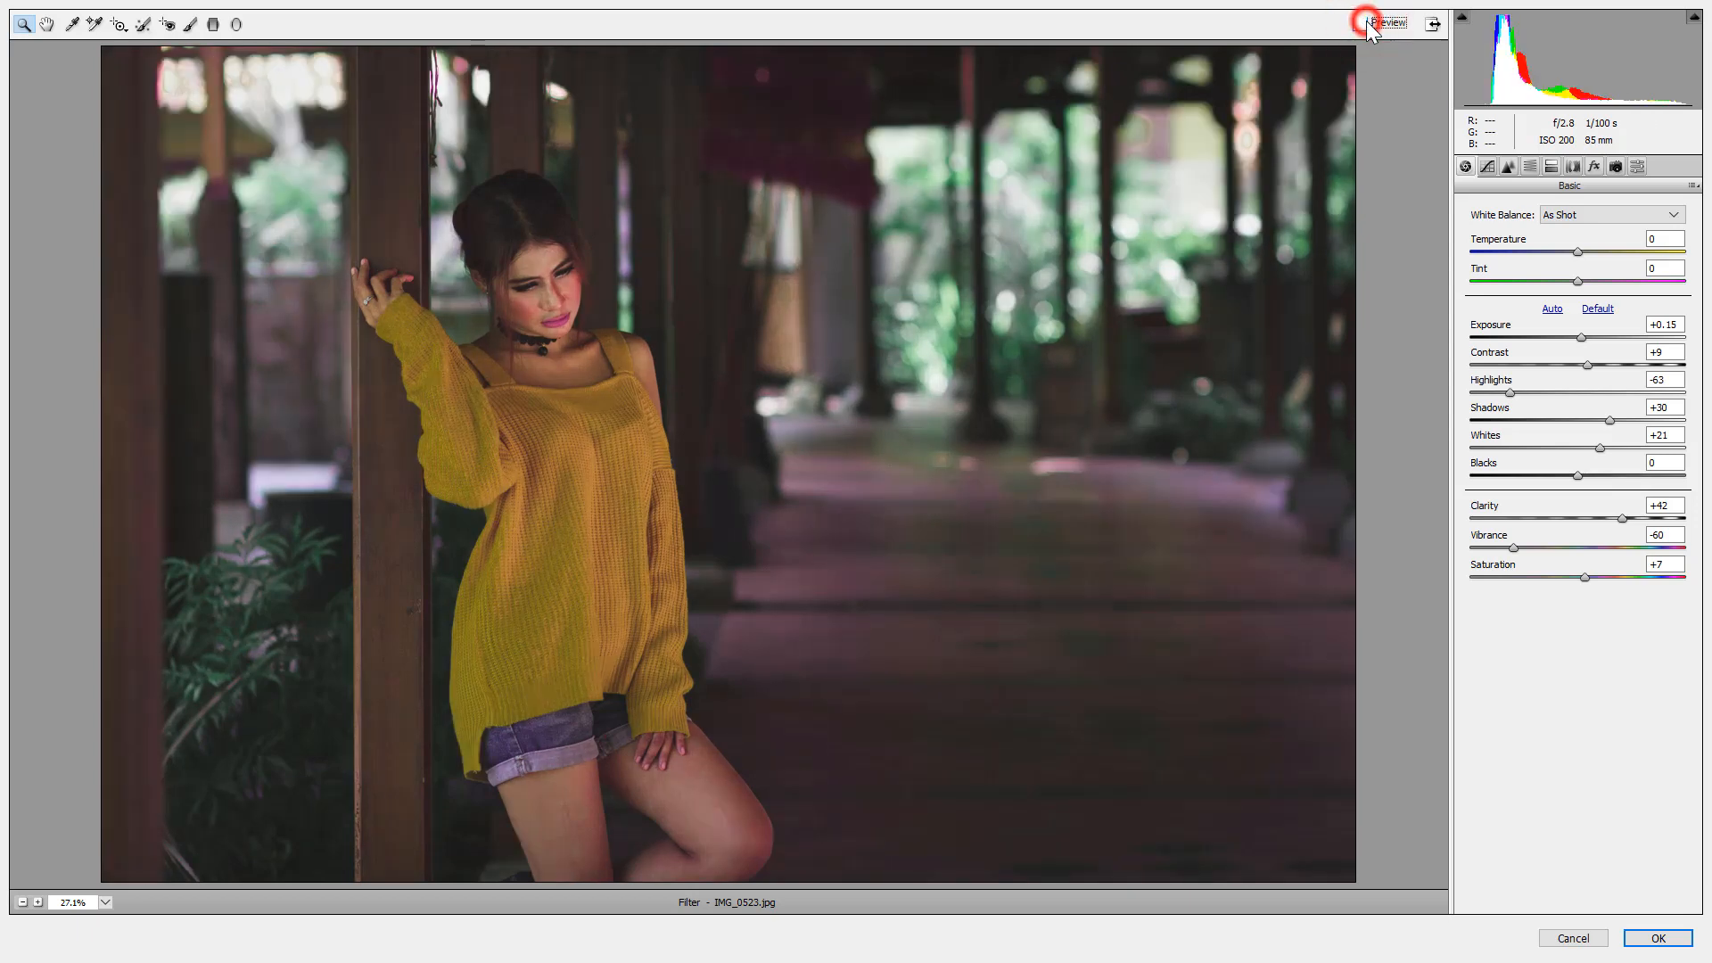
pyautogui.click(1367, 25)
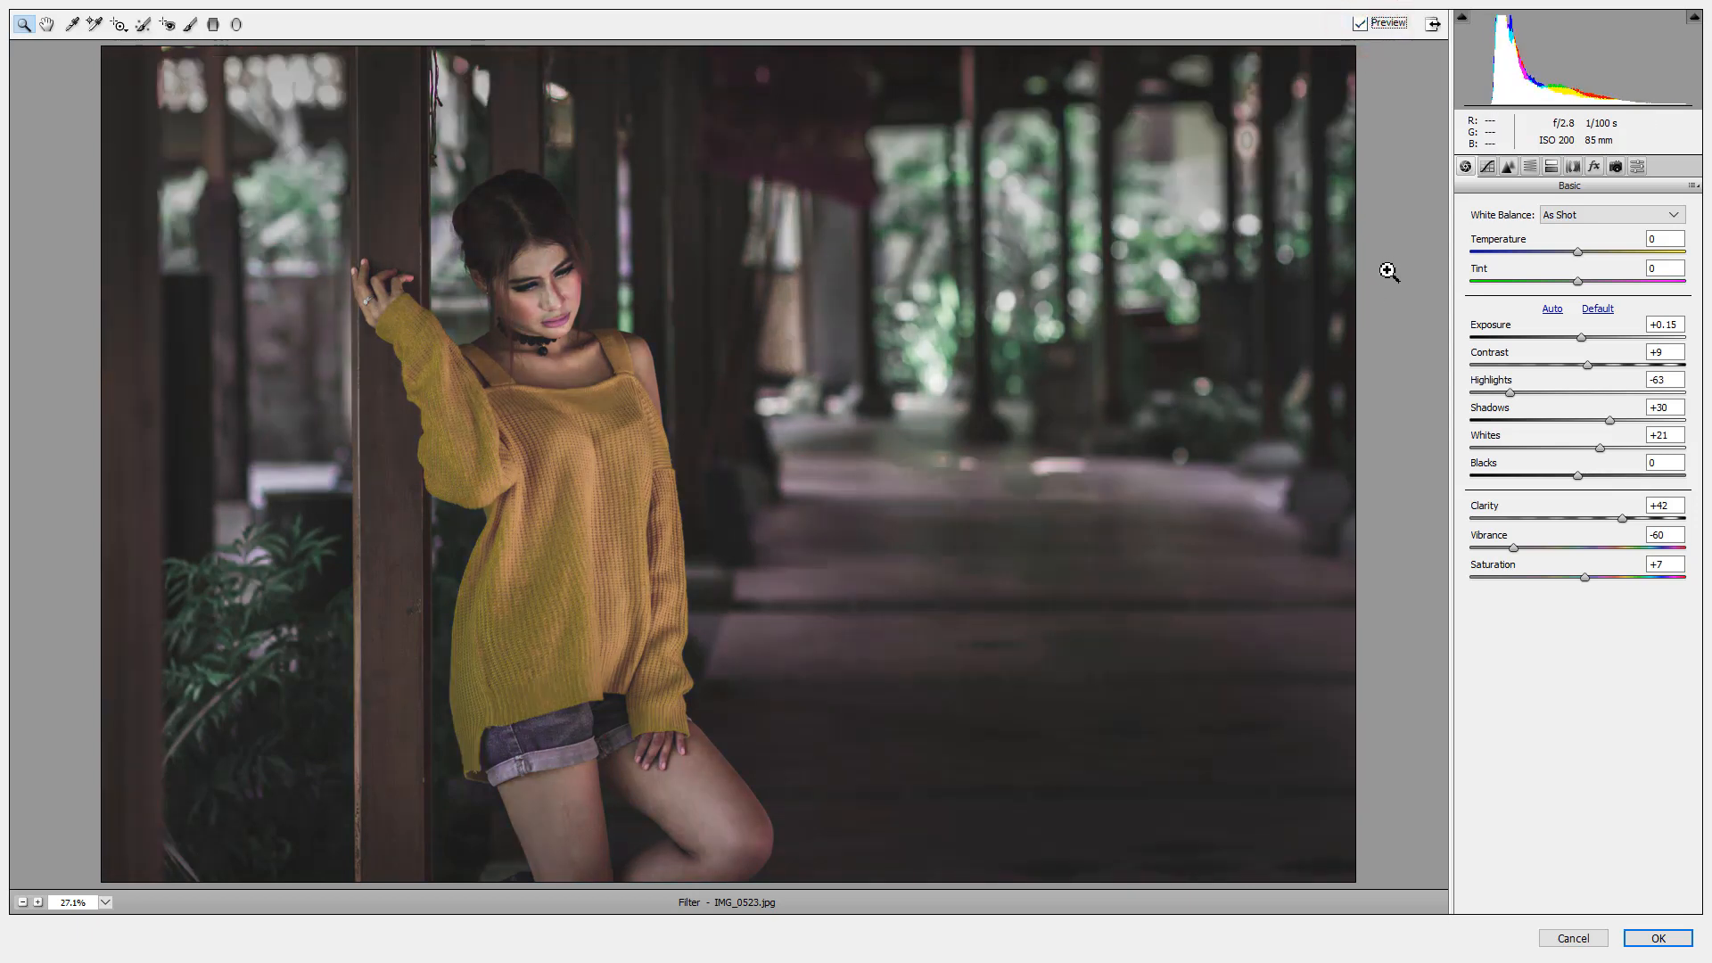
# Apply the Camera Raw grade to the Background copy layer, then add and undo an empty layer.
pyautogui.click(1660, 941)
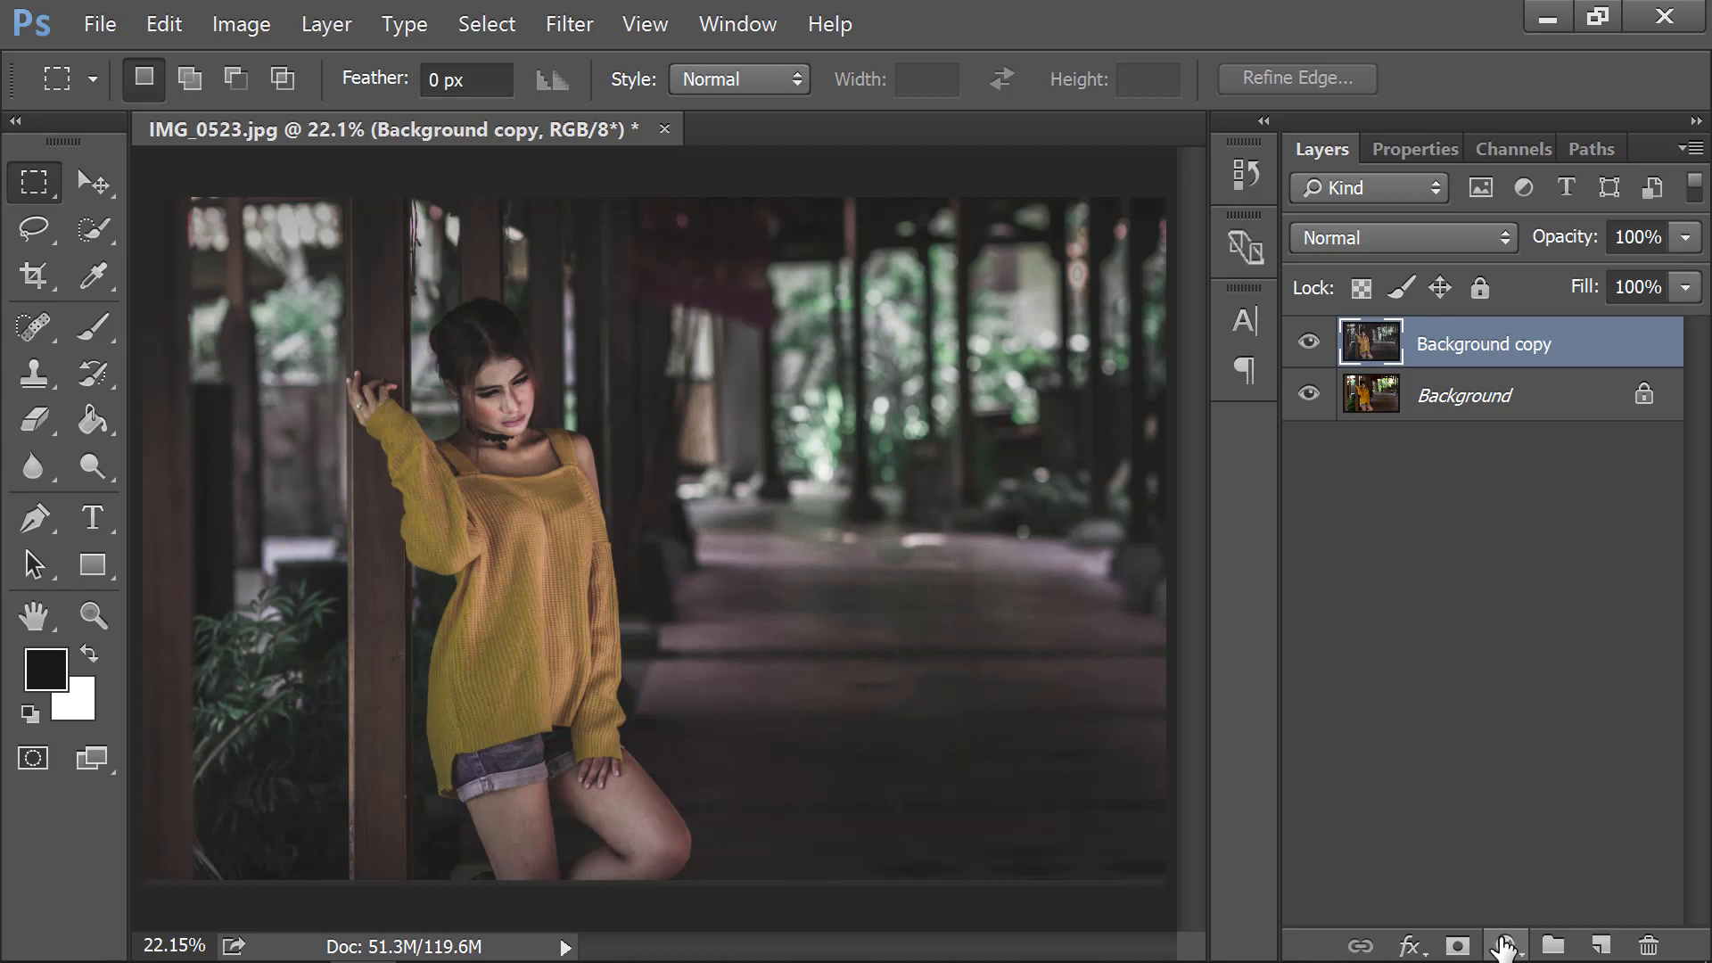
pyautogui.click(1602, 943)
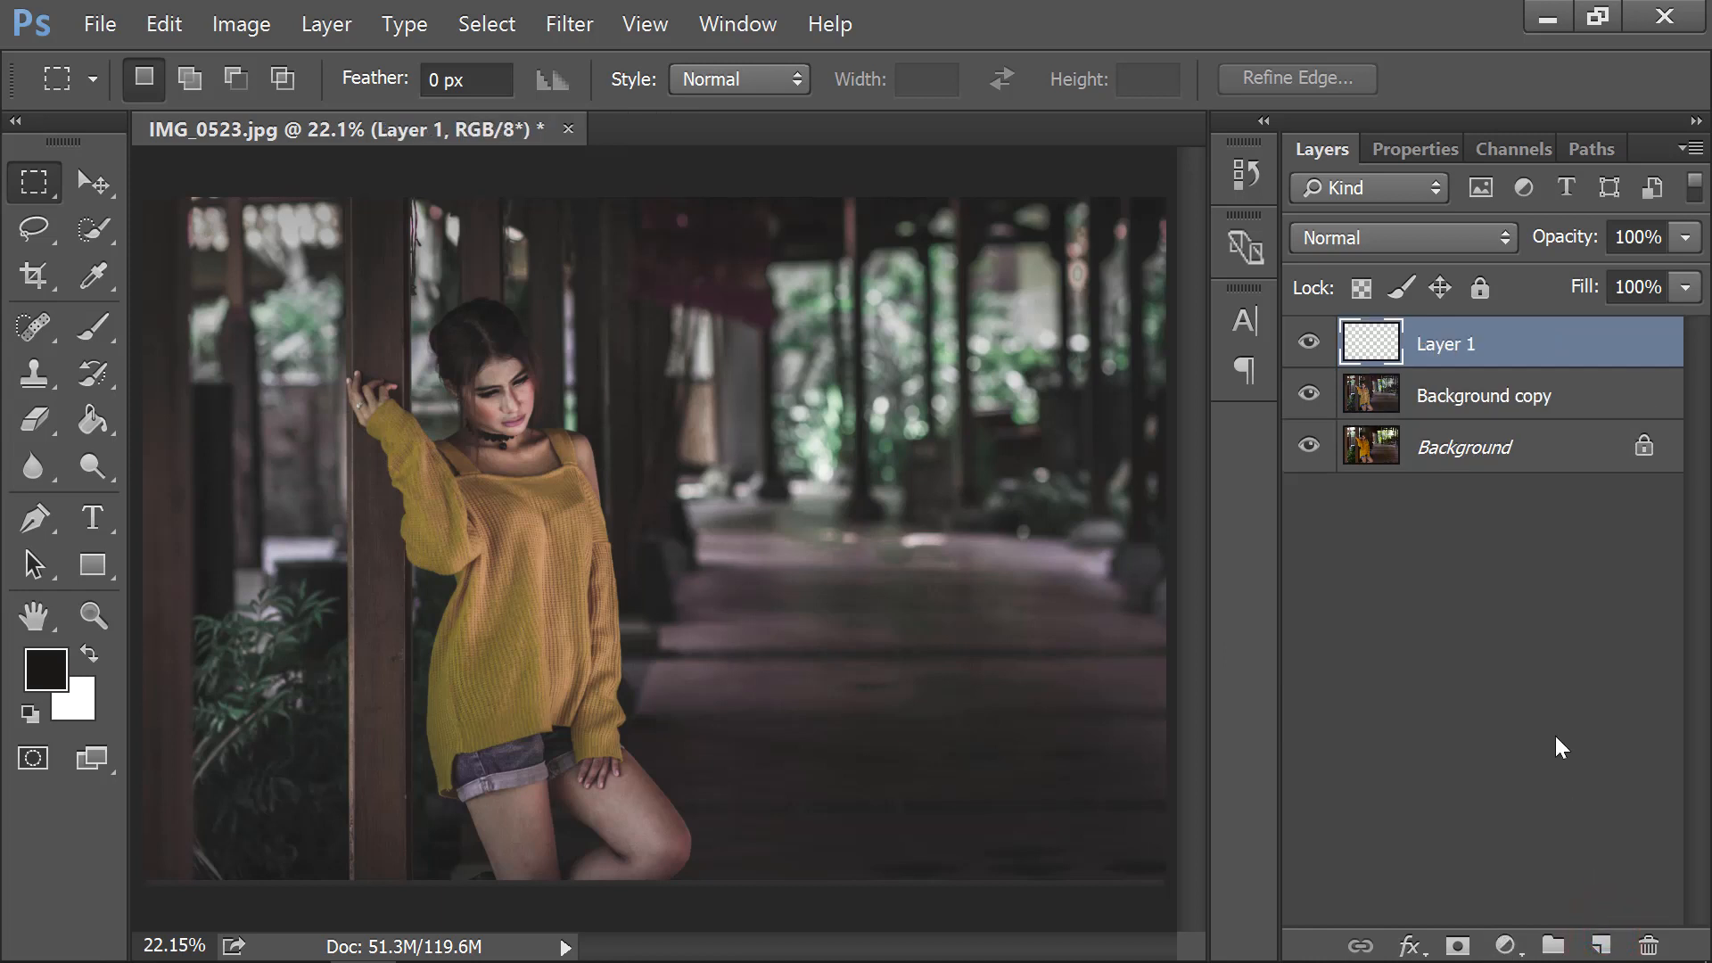
pyautogui.hotkey('ctrl', 'z')
pyautogui.click(1496, 941)
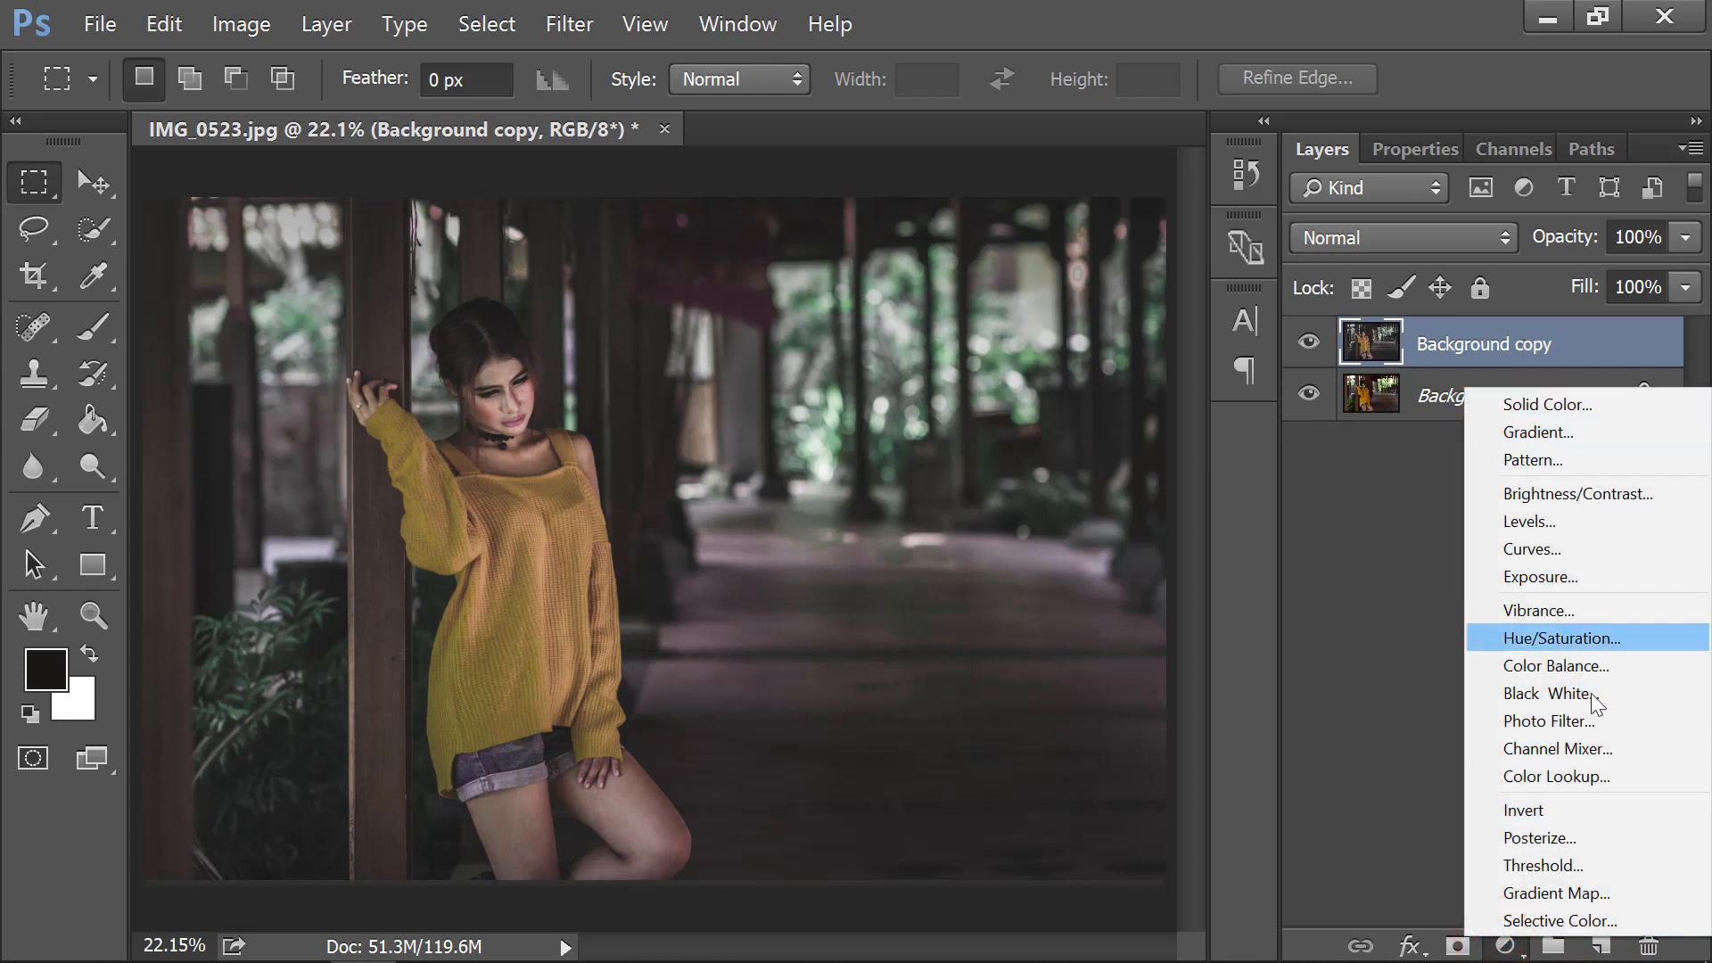
# Add a Gradient Map adjustment layer using the Violet, Orange preset.
pyautogui.click(1585, 891)
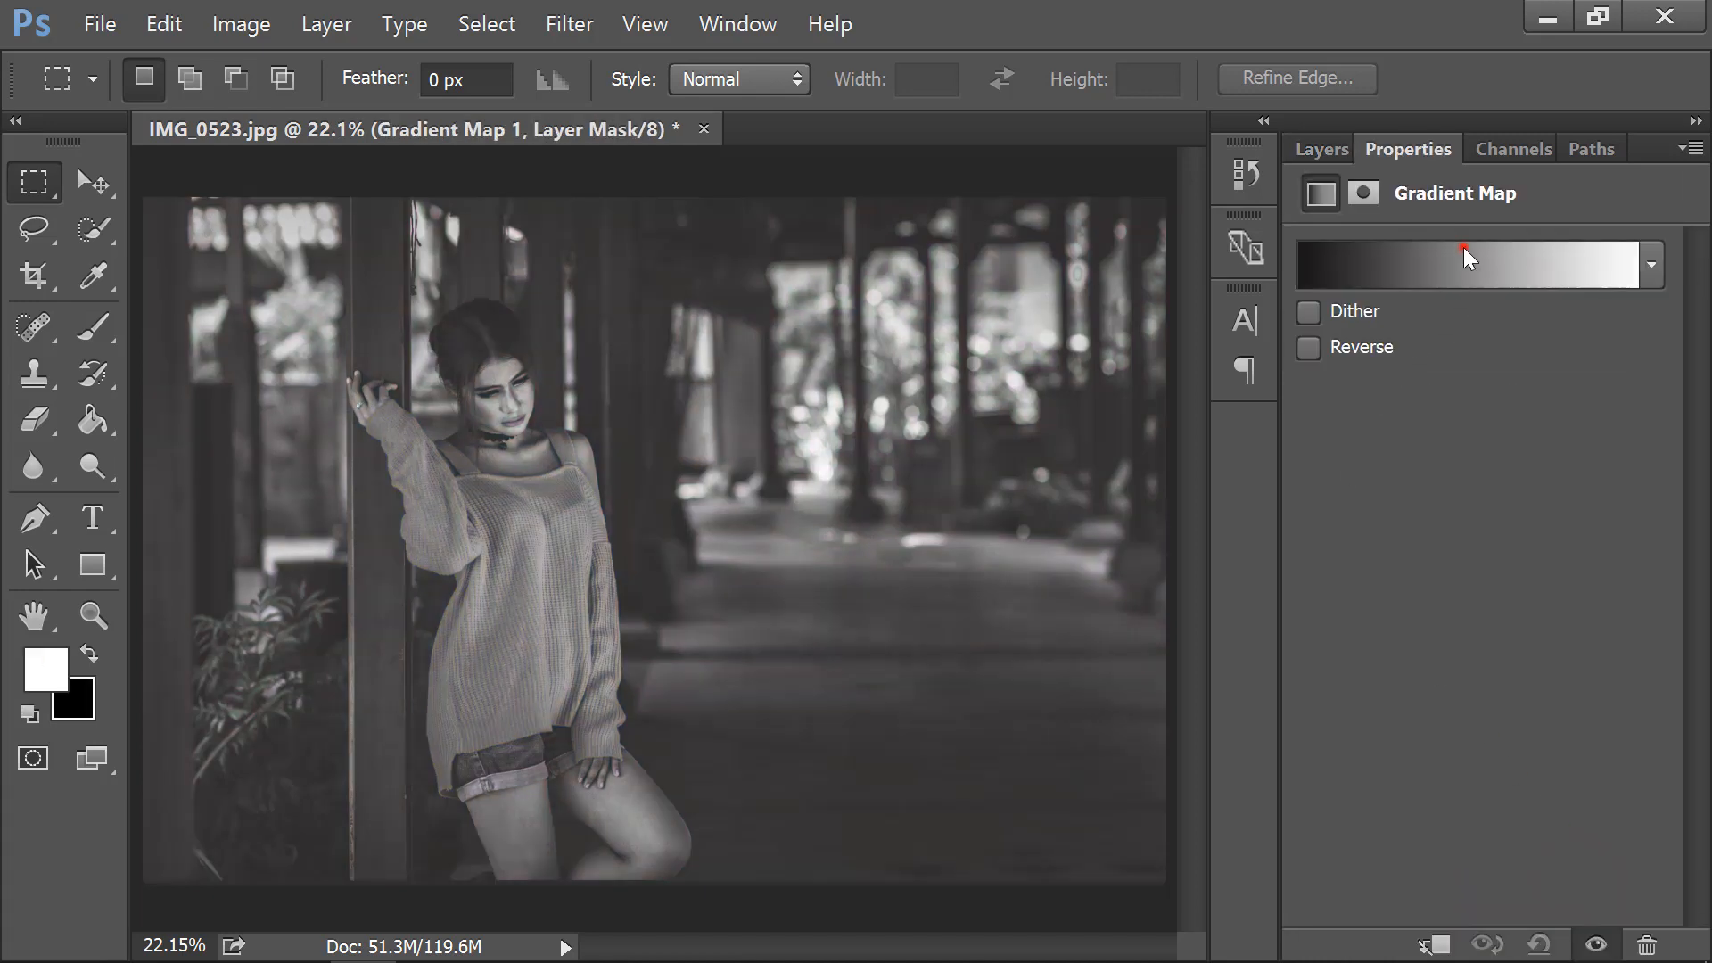
pyautogui.click(1467, 258)
pyautogui.click(756, 140)
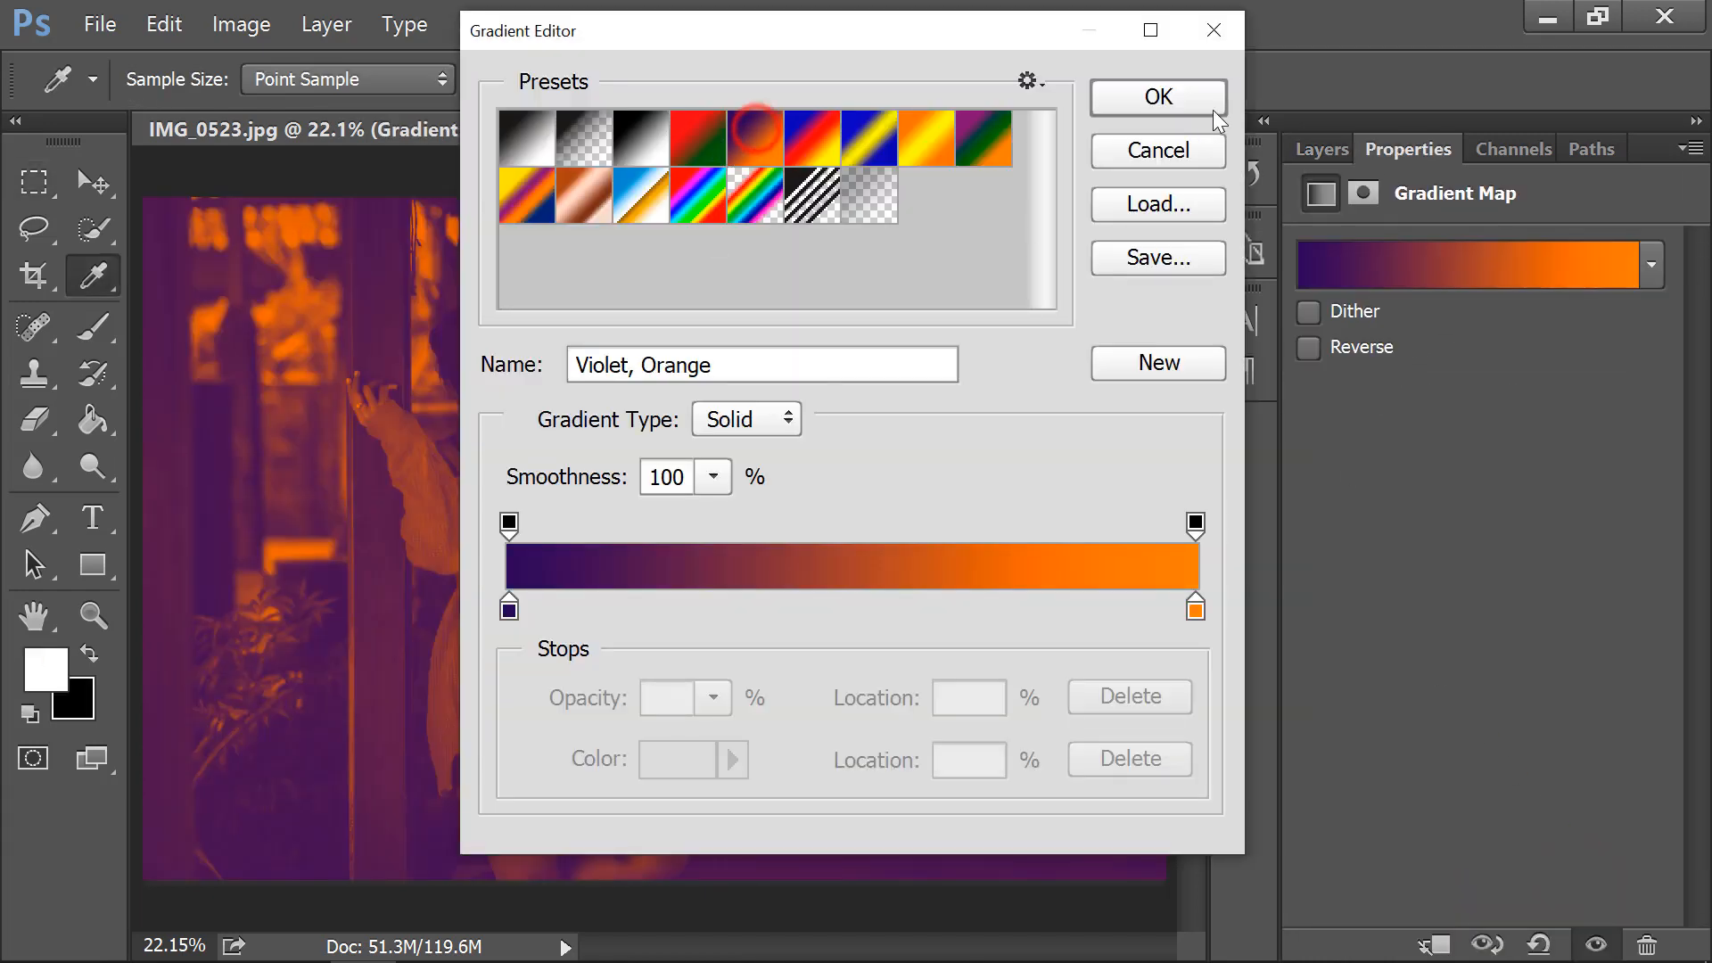
pyautogui.click(1195, 89)
pyautogui.click(1325, 147)
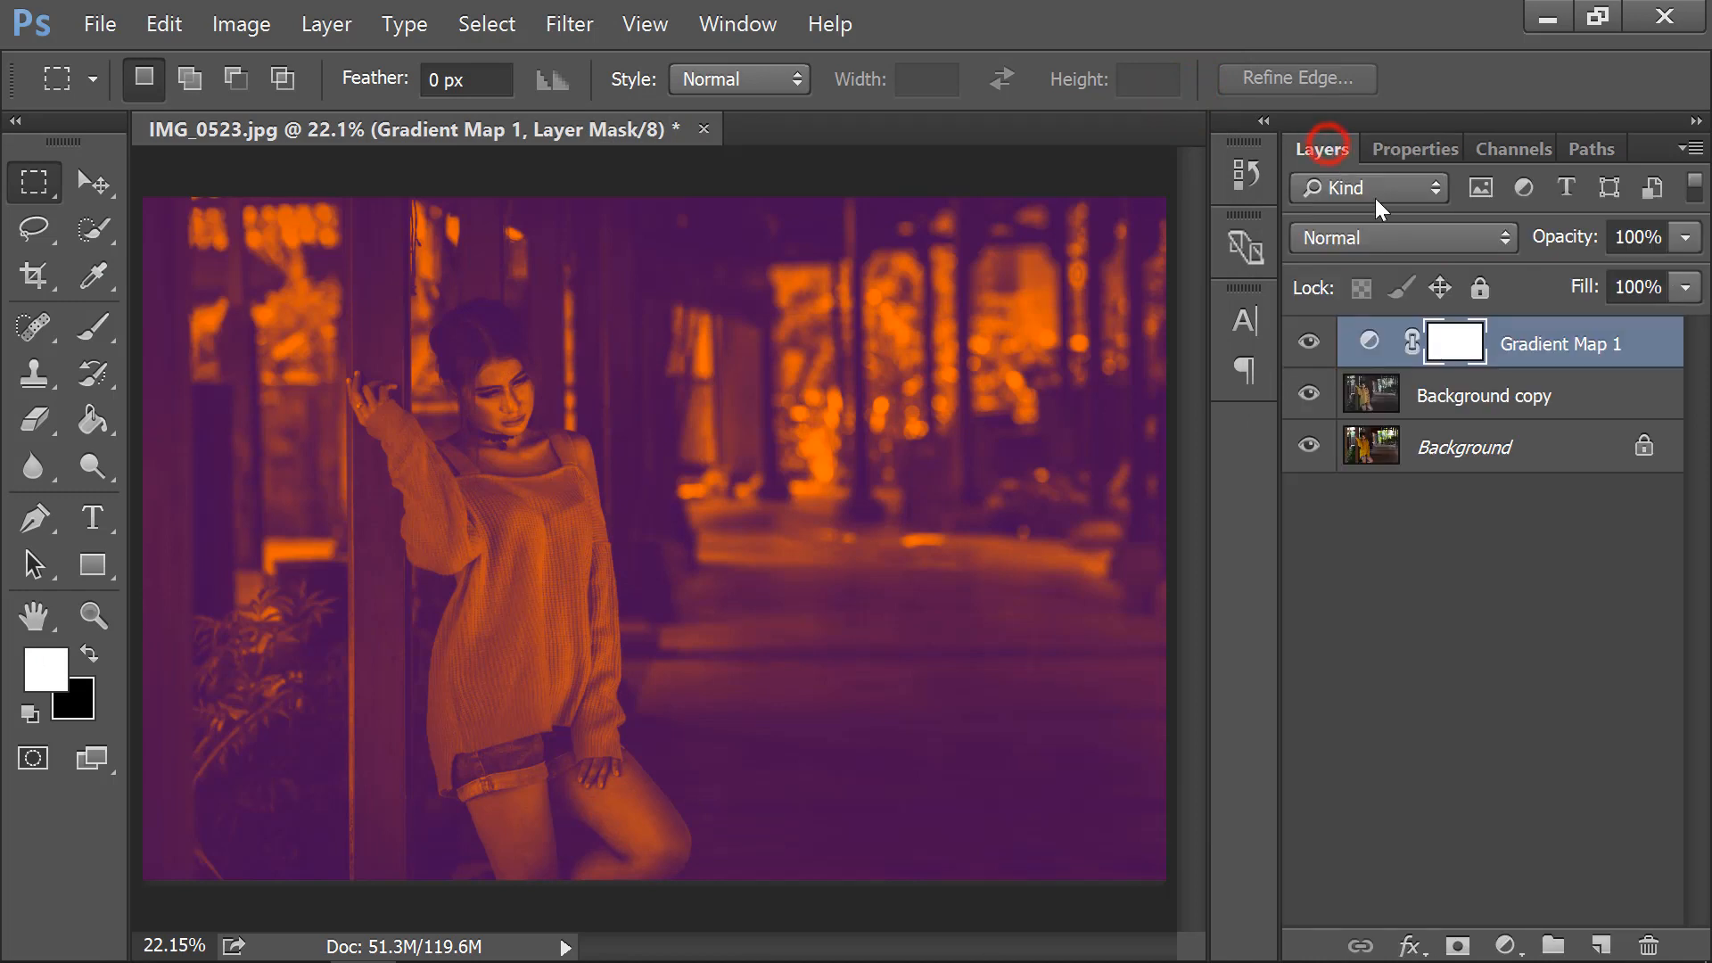
# Set the gradient map's blend mode to Soft Light and opacity to 32%.
pyautogui.click(1388, 239)
pyautogui.click(1340, 611)
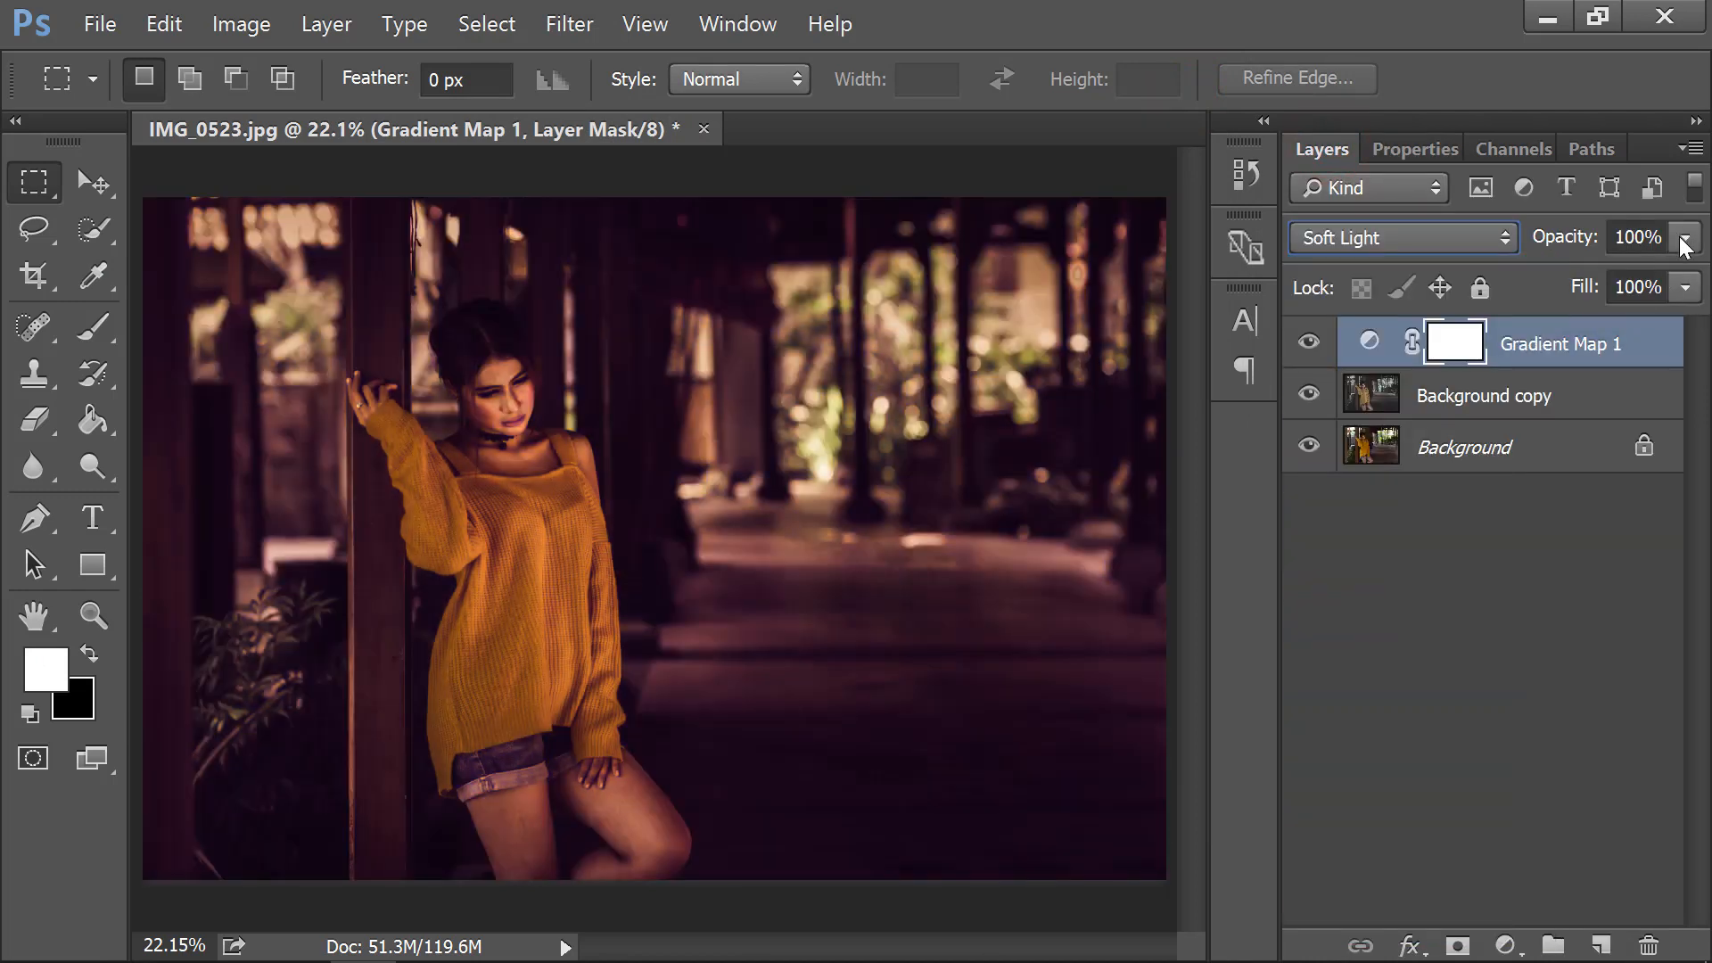
pyautogui.click(1683, 237)
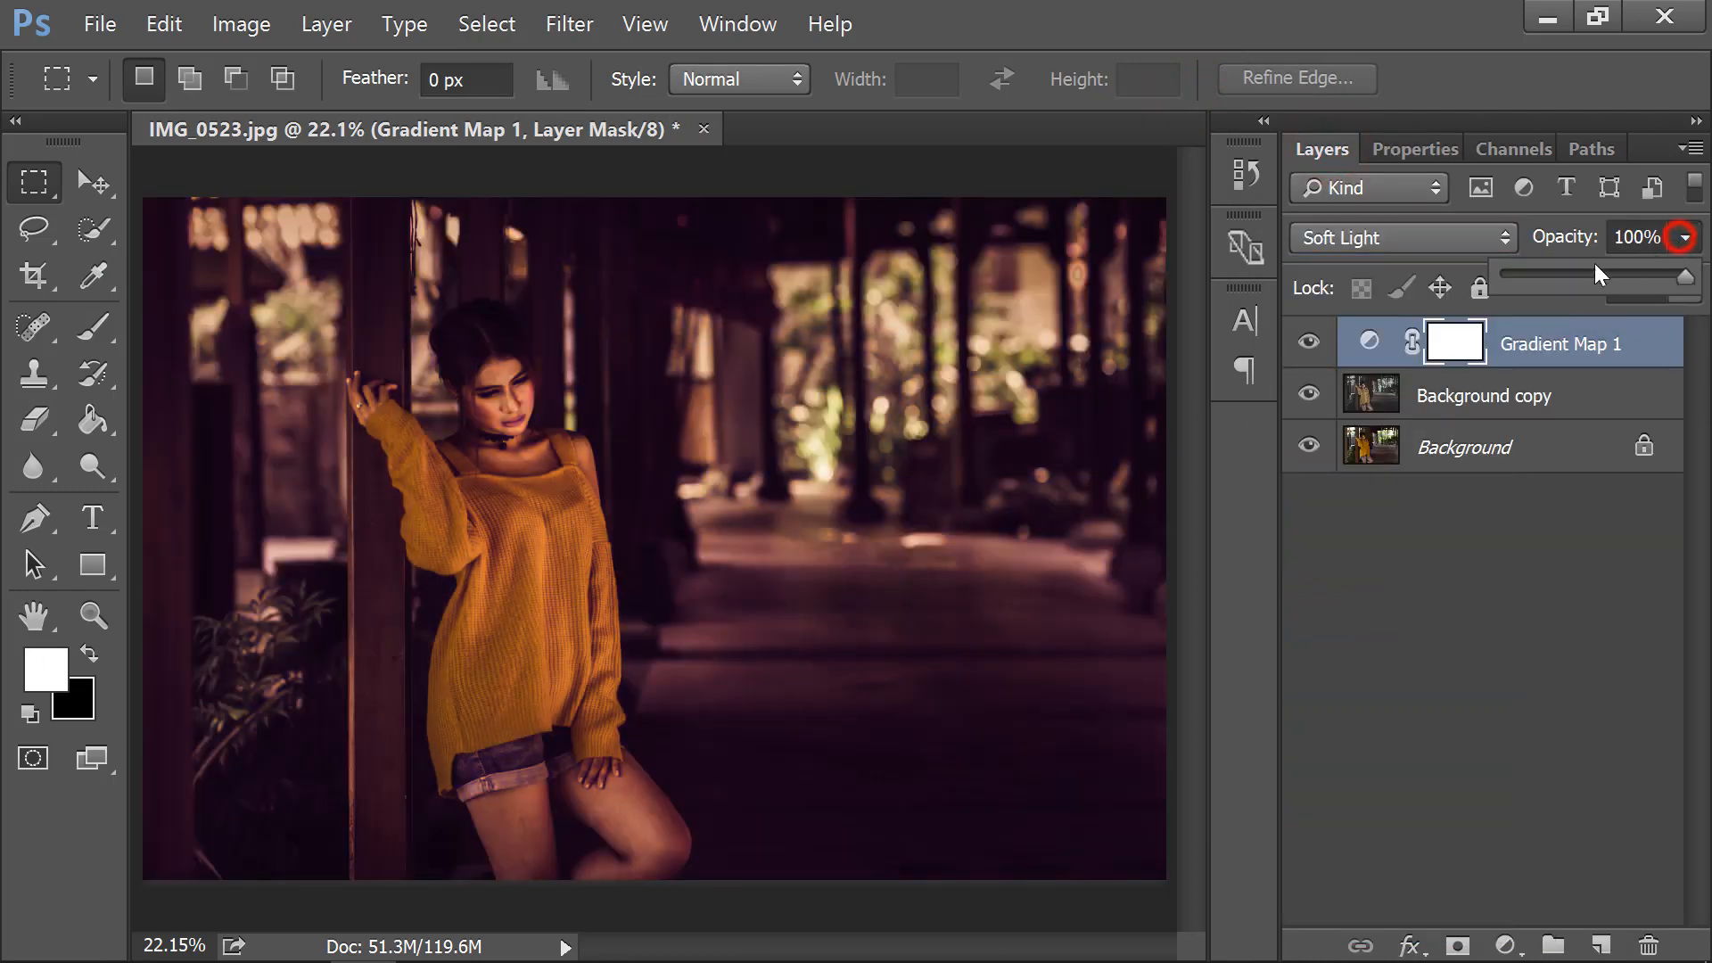
pyautogui.moveTo(1540, 274); pyautogui.dragTo(1563, 276)
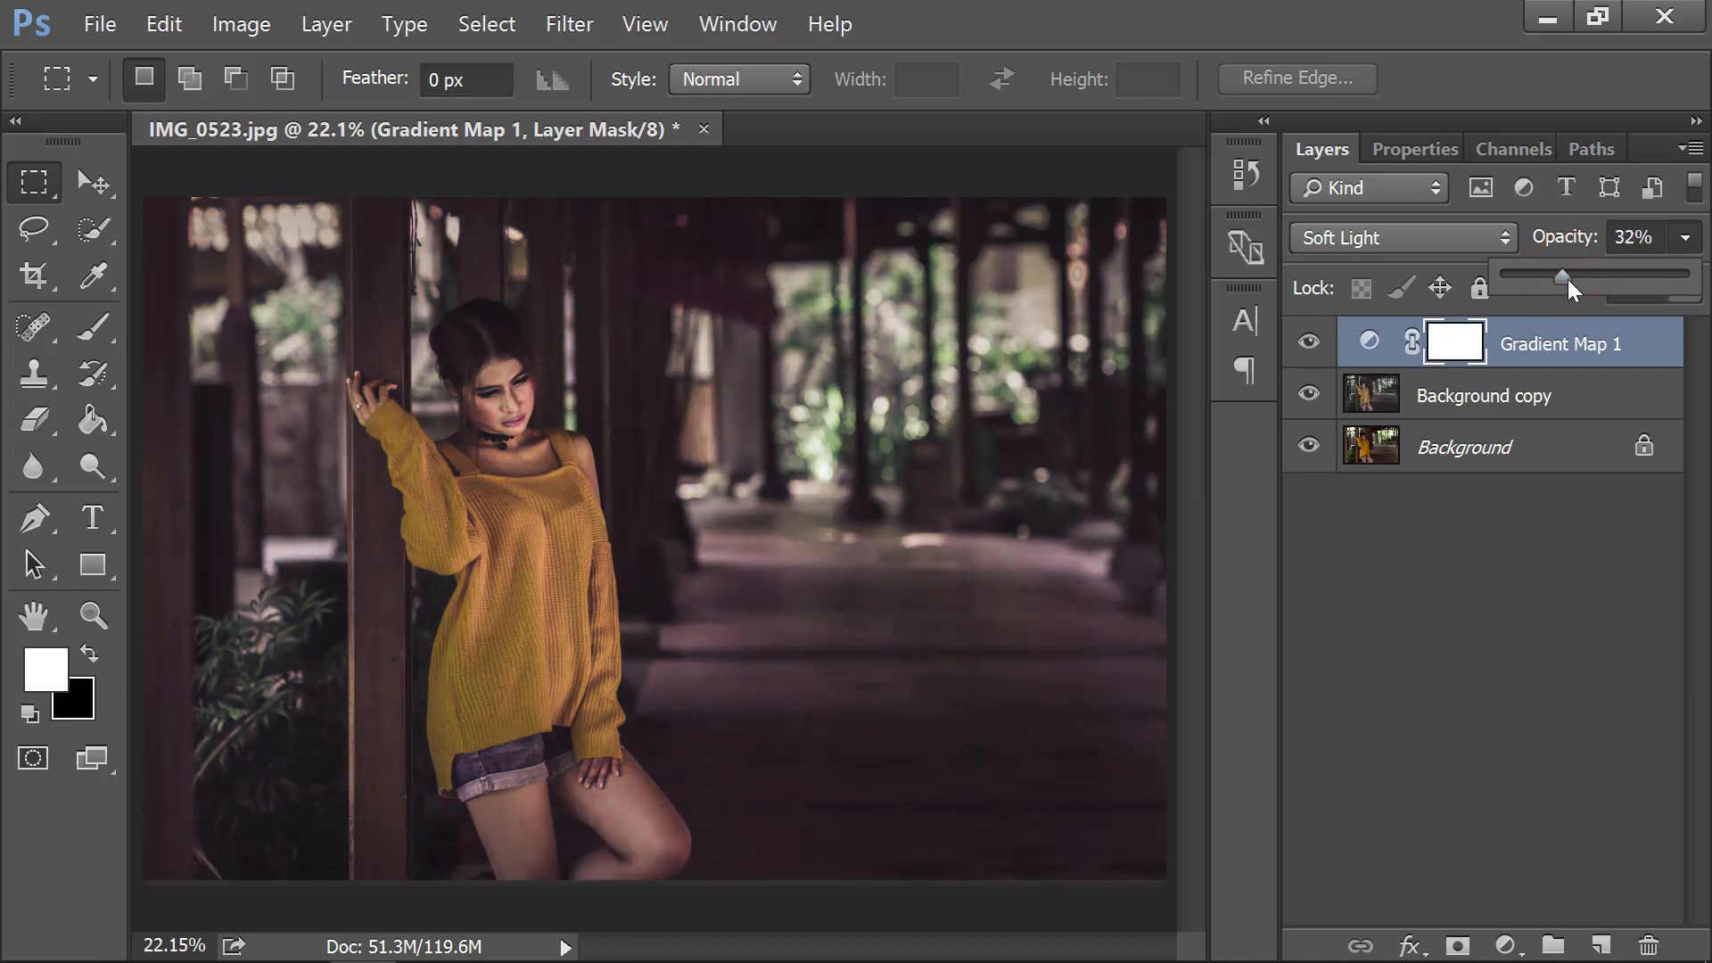
pyautogui.click(1532, 343)
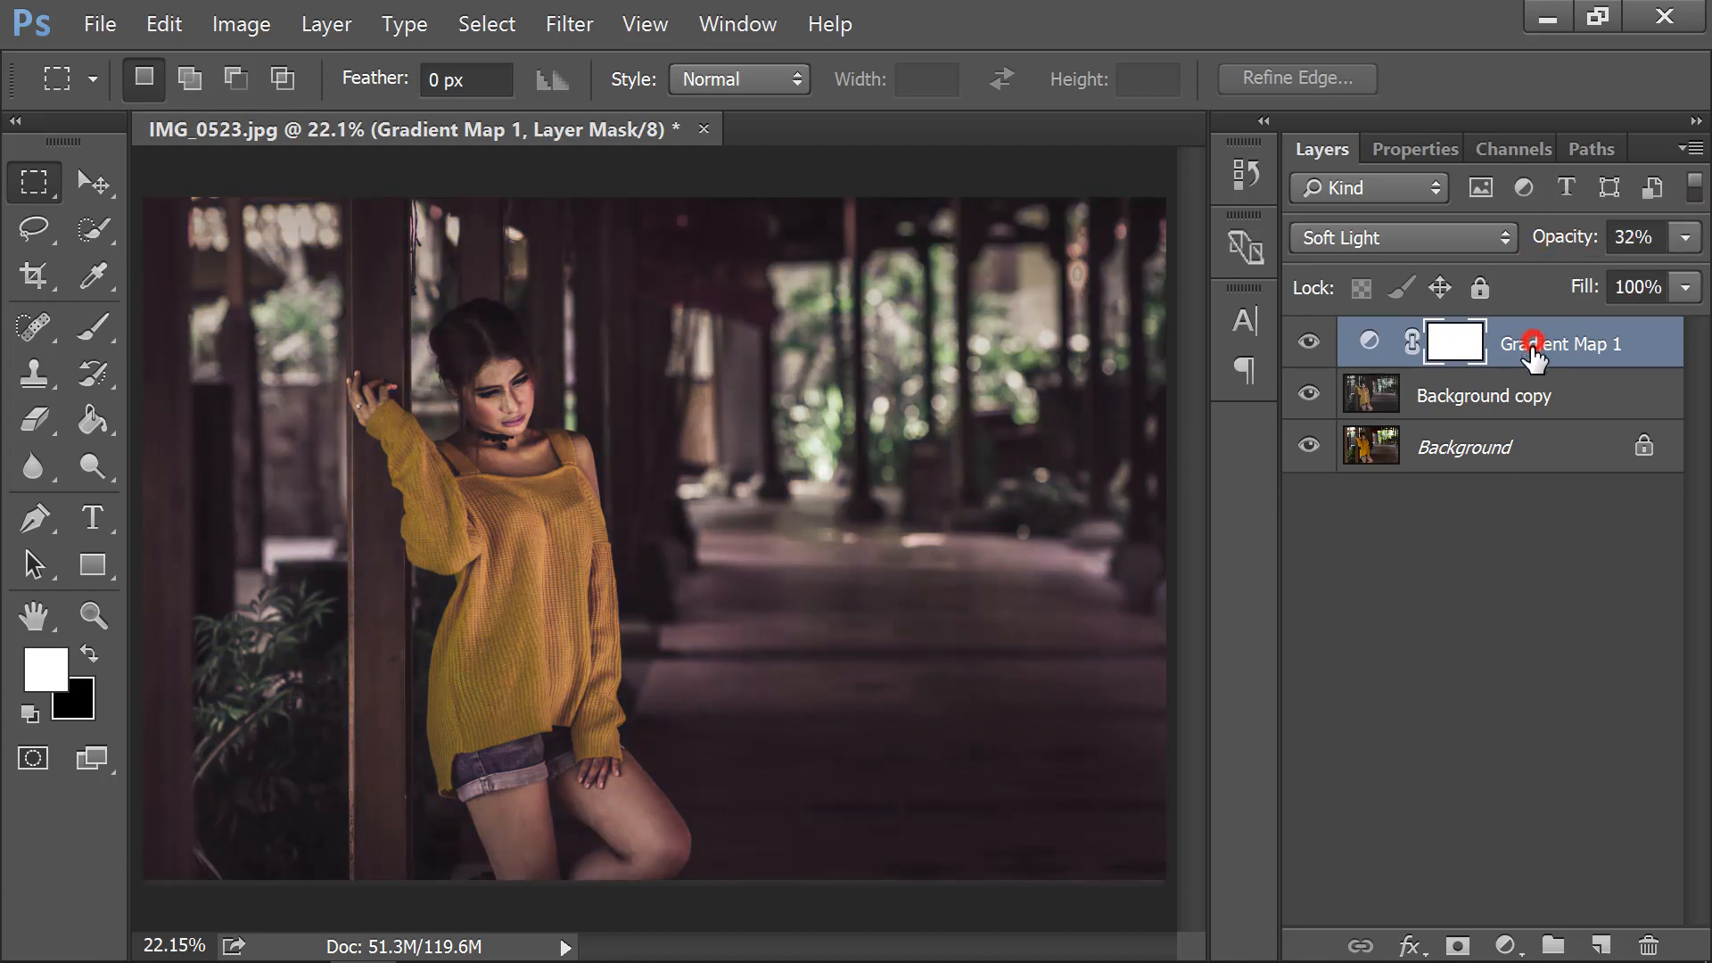
pyautogui.click(1509, 945)
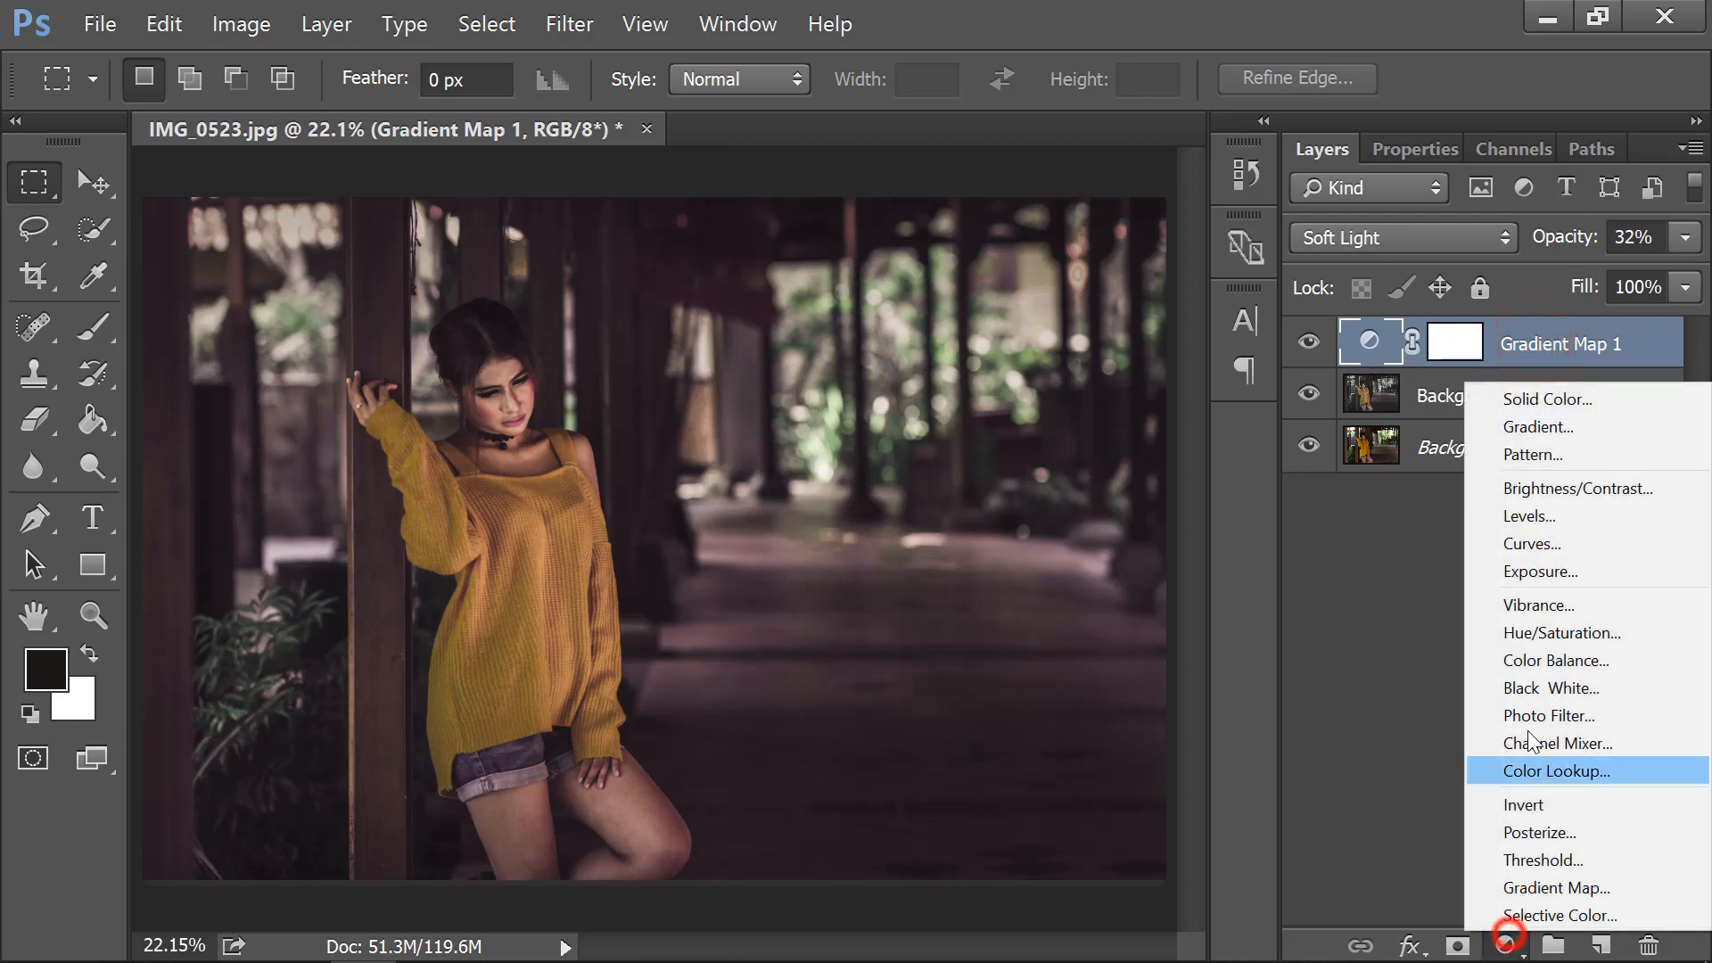
# Add a Color Lookup adjustment layer loaded with HorrorBlue.3DL.
pyautogui.click(1552, 771)
pyautogui.click(1527, 255)
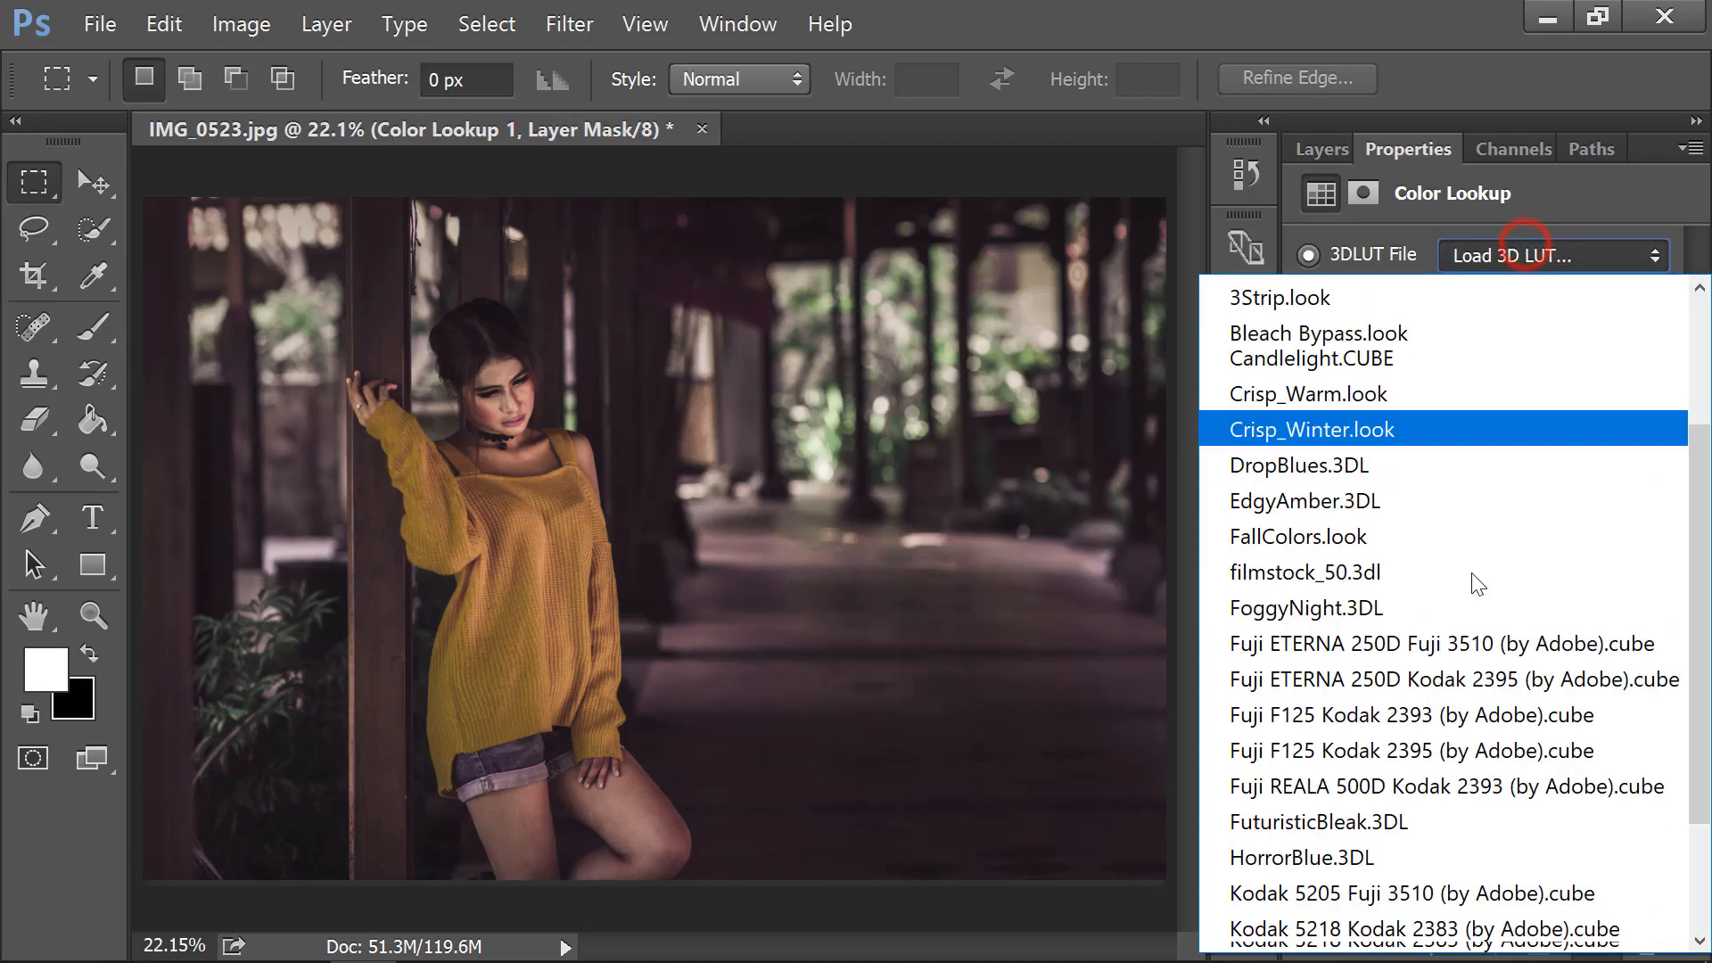
pyautogui.scroll(-2, 1418, 705)
pyautogui.click(1373, 615)
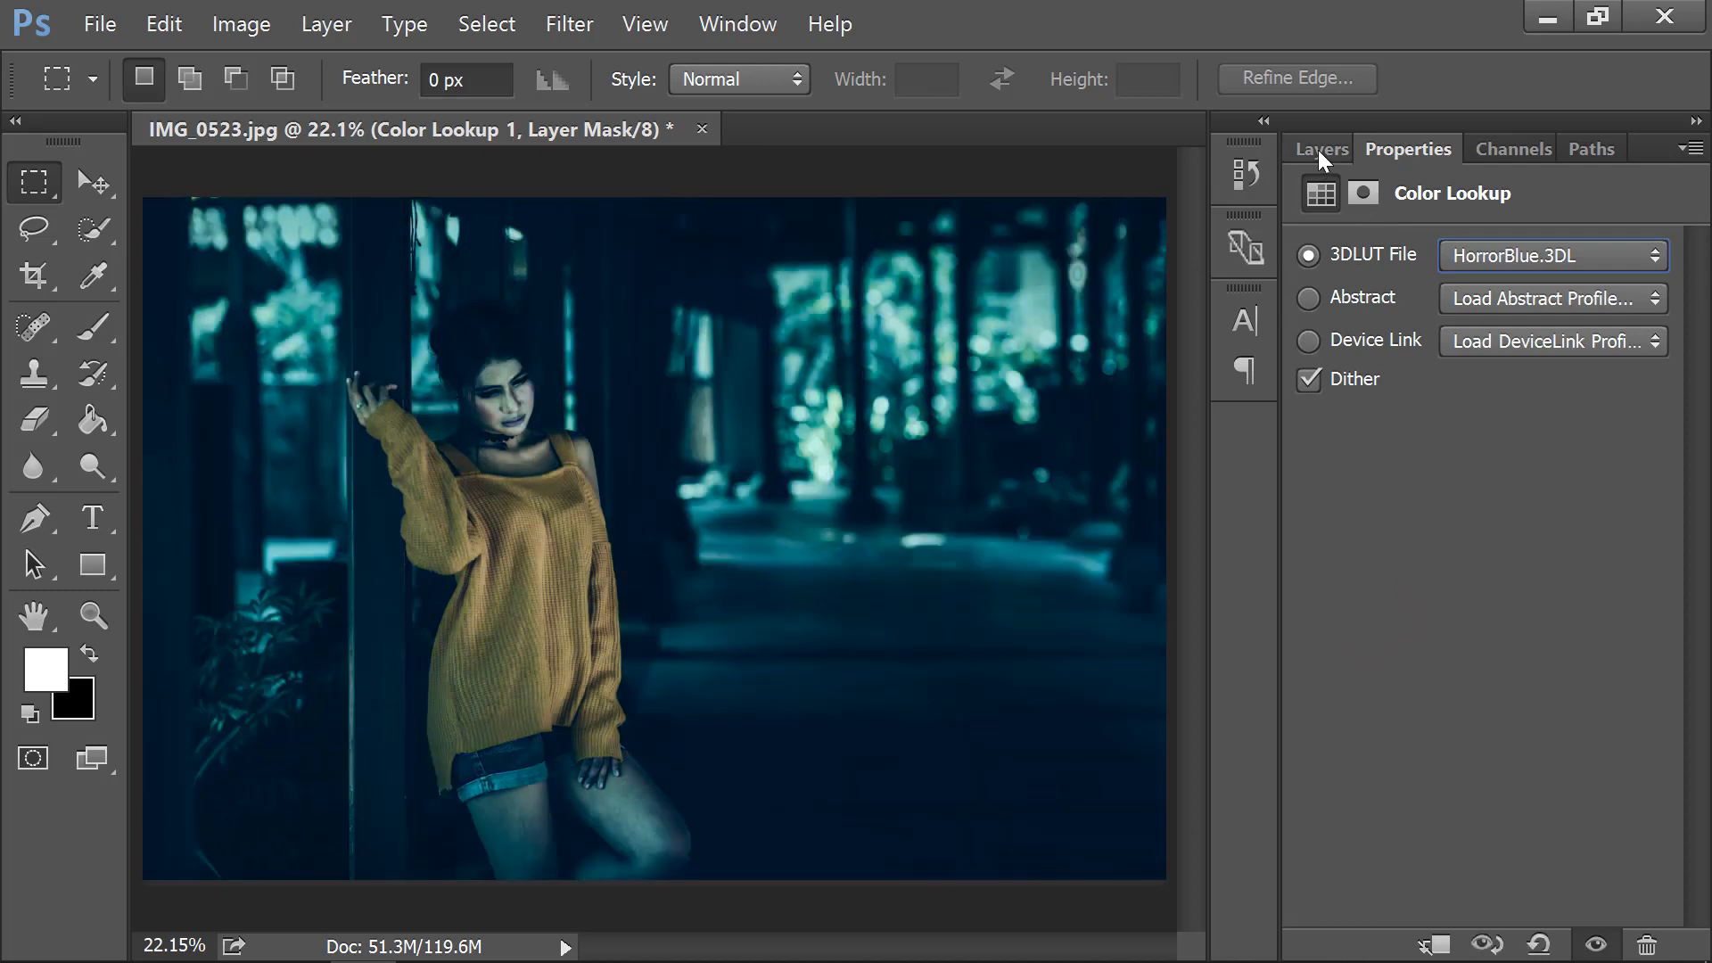
pyautogui.click(1320, 152)
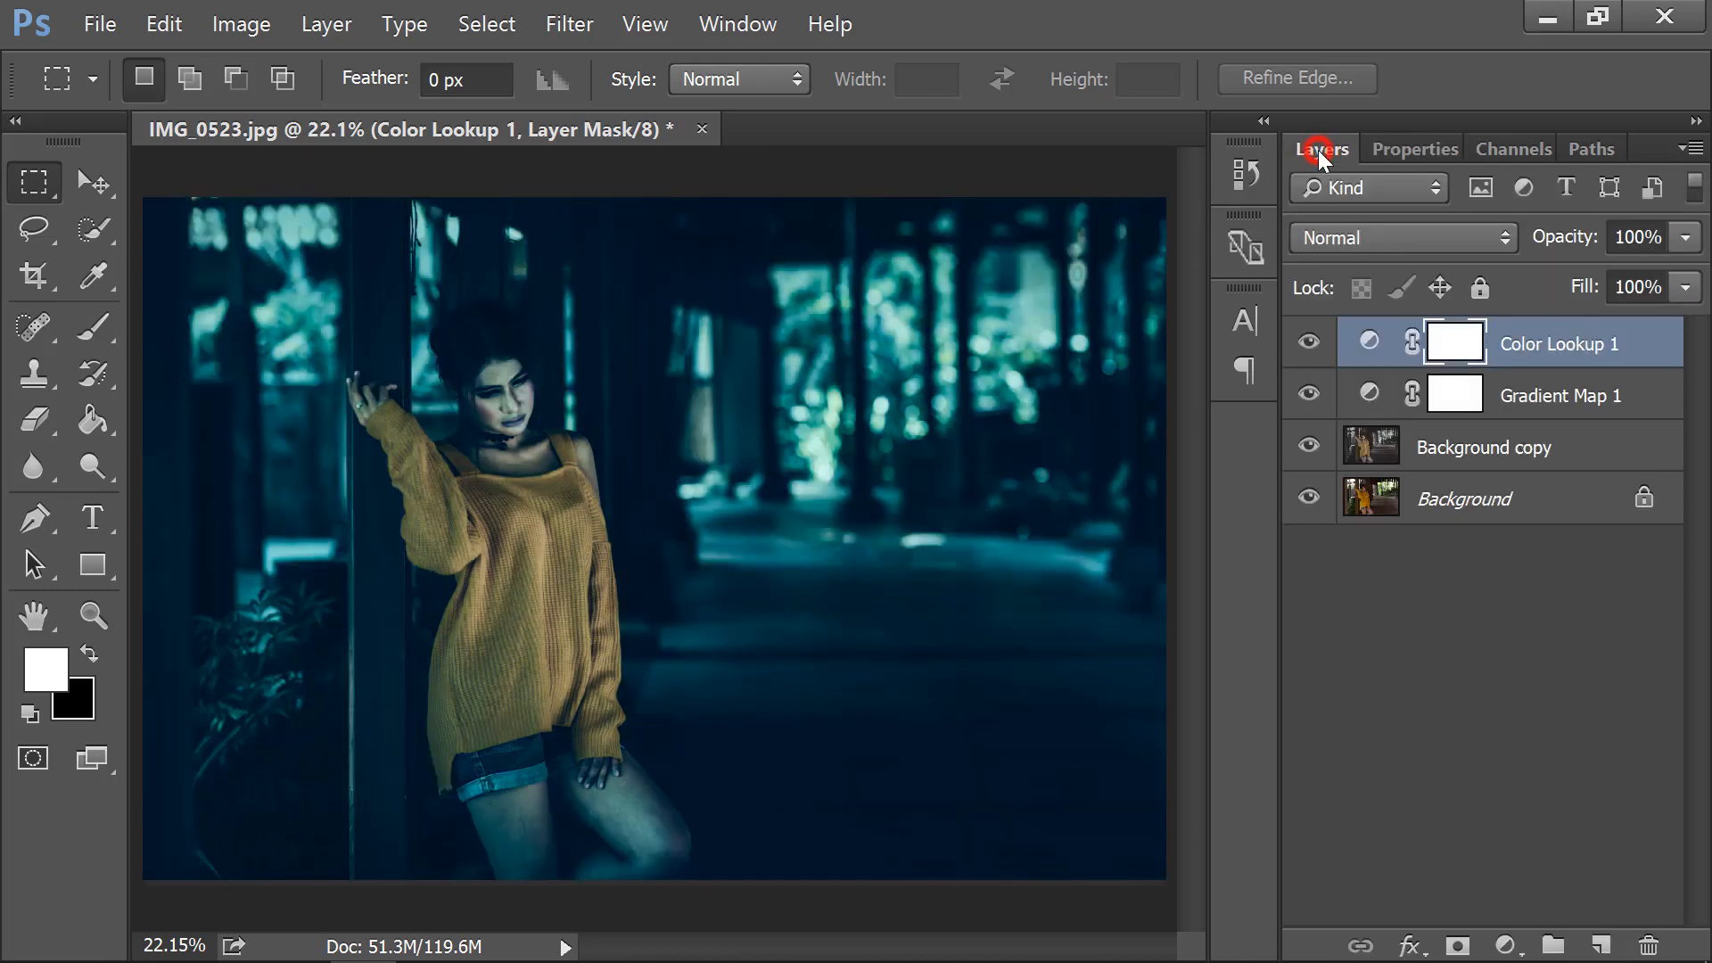
# Set the lookup layer's blend mode to Soft Light and opacity to 13%.
pyautogui.click(1466, 232)
pyautogui.click(1361, 610)
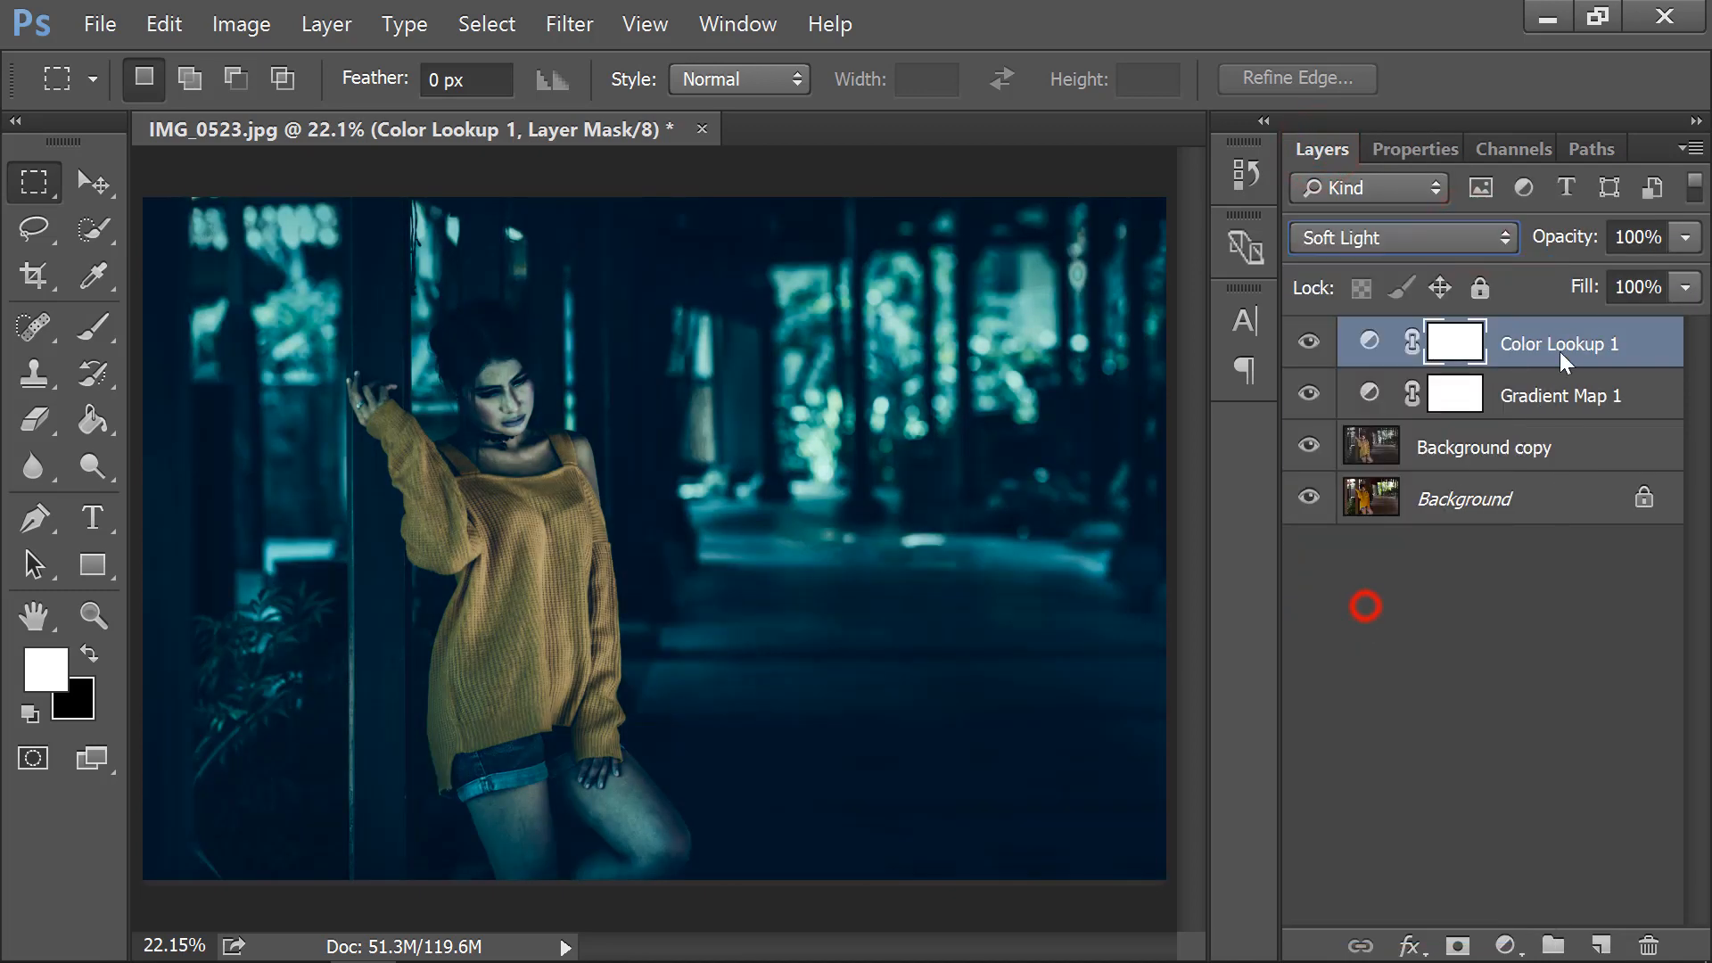
pyautogui.click(1684, 238)
pyautogui.click(1549, 273)
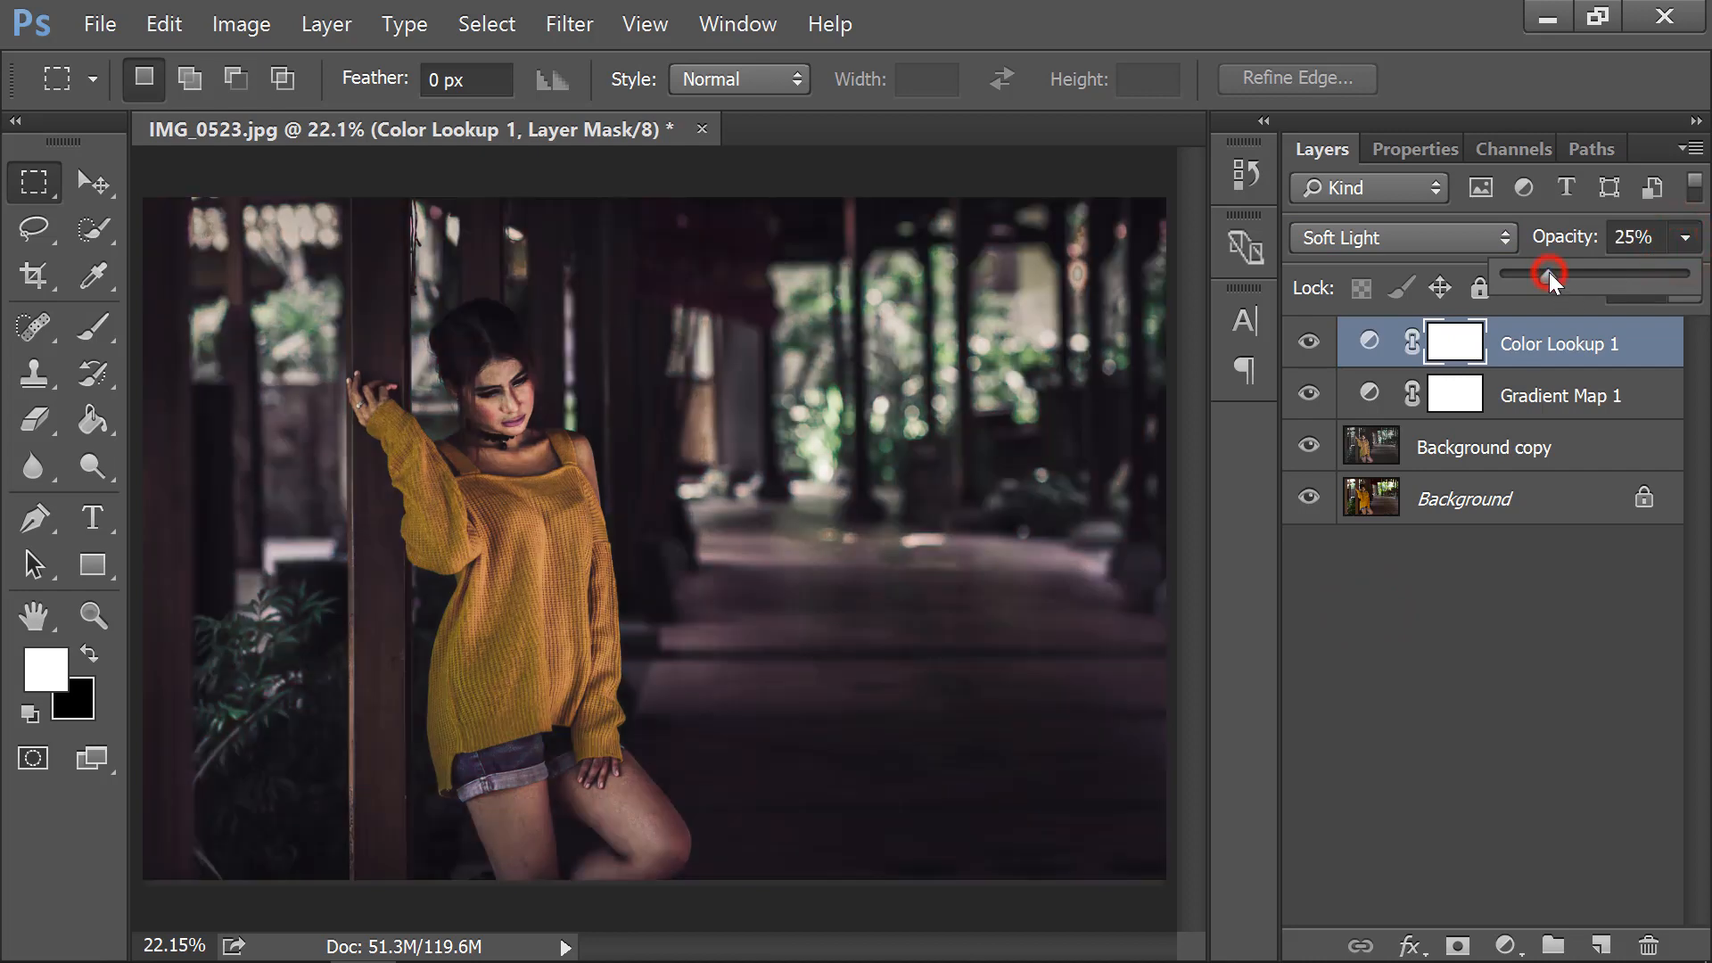
pyautogui.moveTo(1548, 273); pyautogui.dragTo(1526, 273)
pyautogui.click(1507, 947)
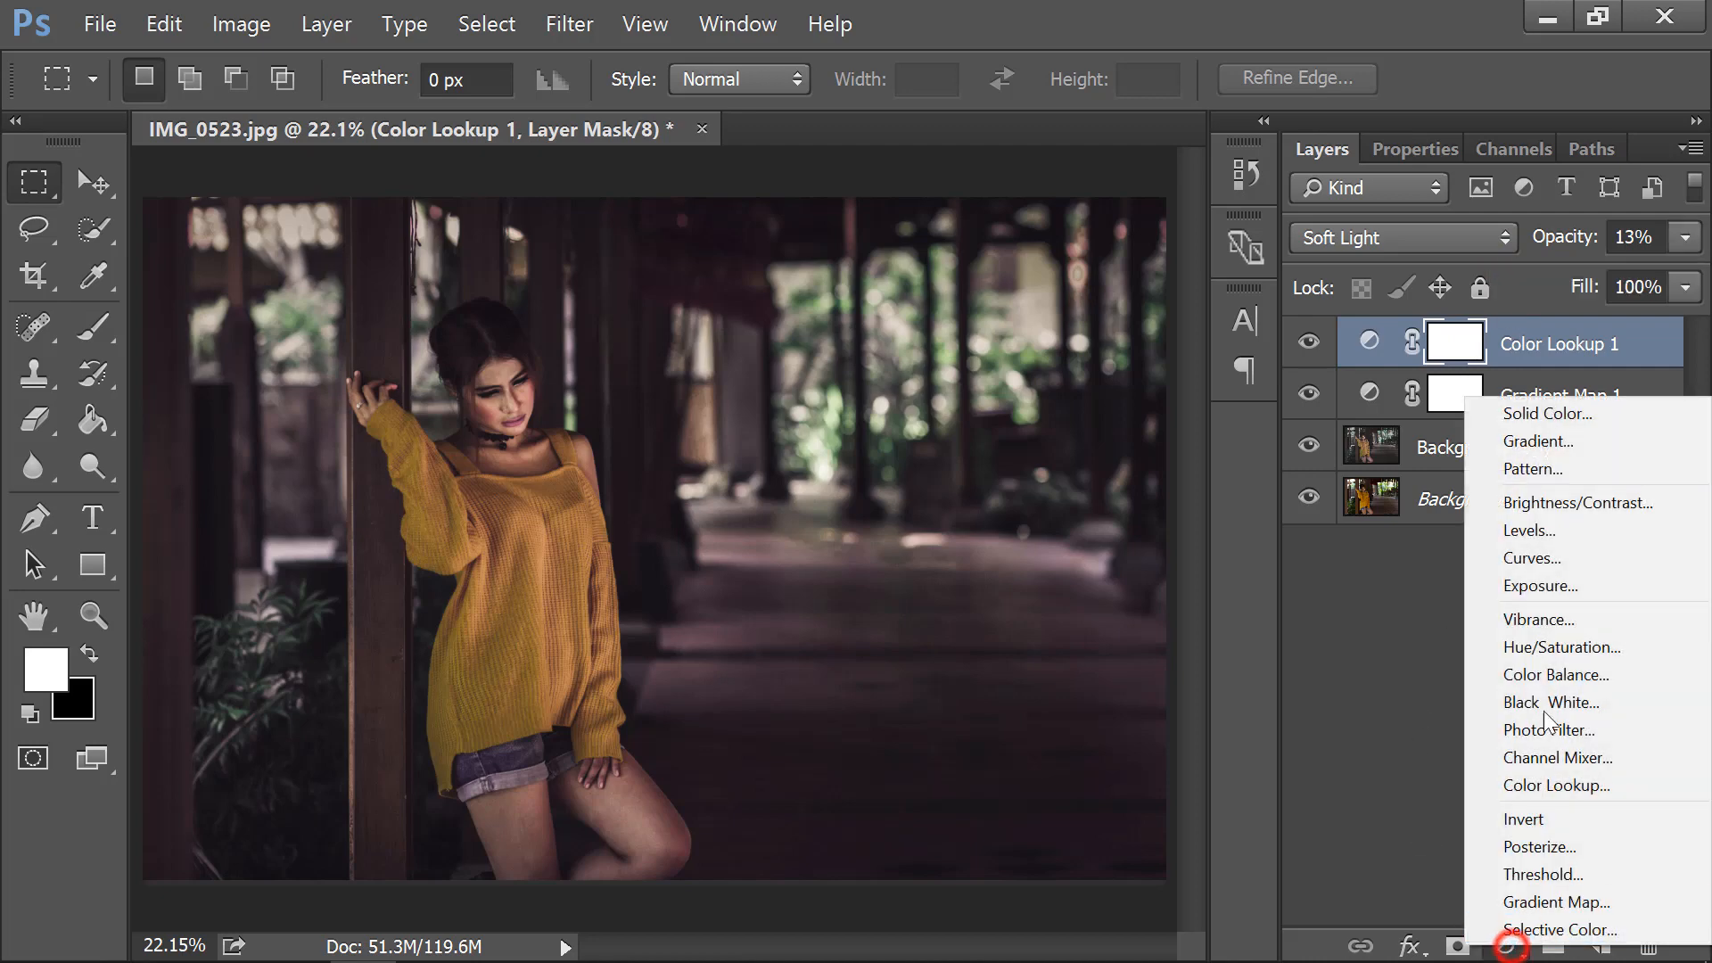
# Add a Levels adjustment layer with the midtone slider raised to 1.10.
pyautogui.click(1566, 532)
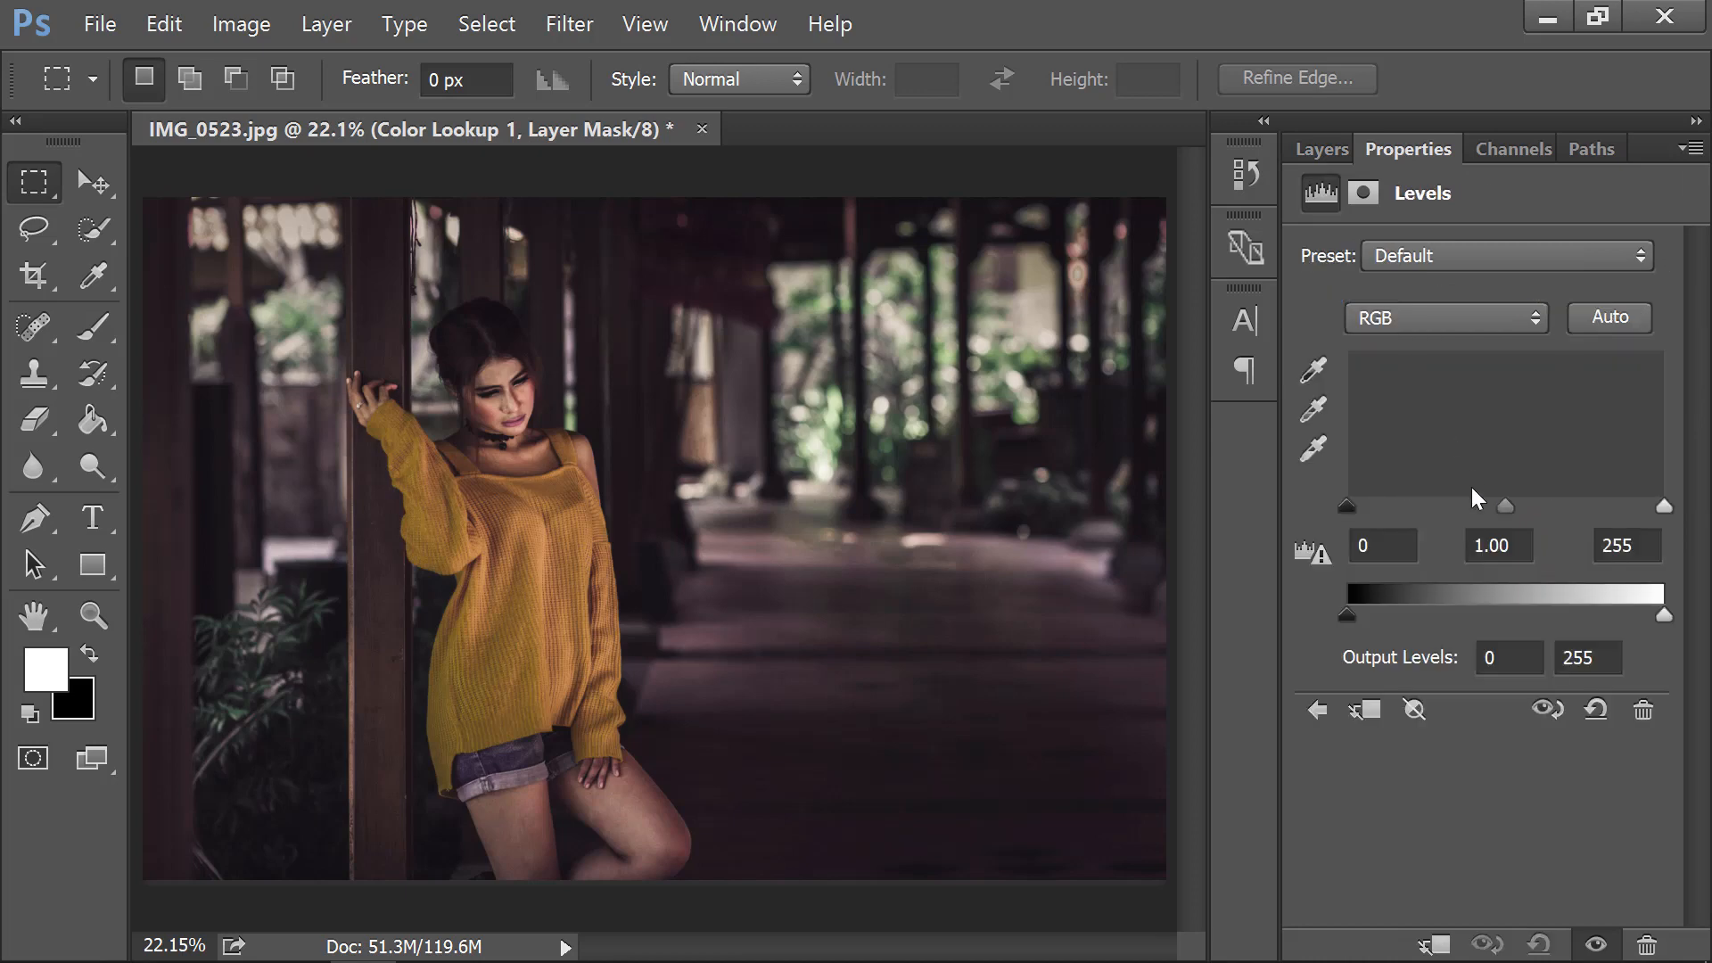
pyautogui.moveTo(1507, 507); pyautogui.dragTo(1493, 505)
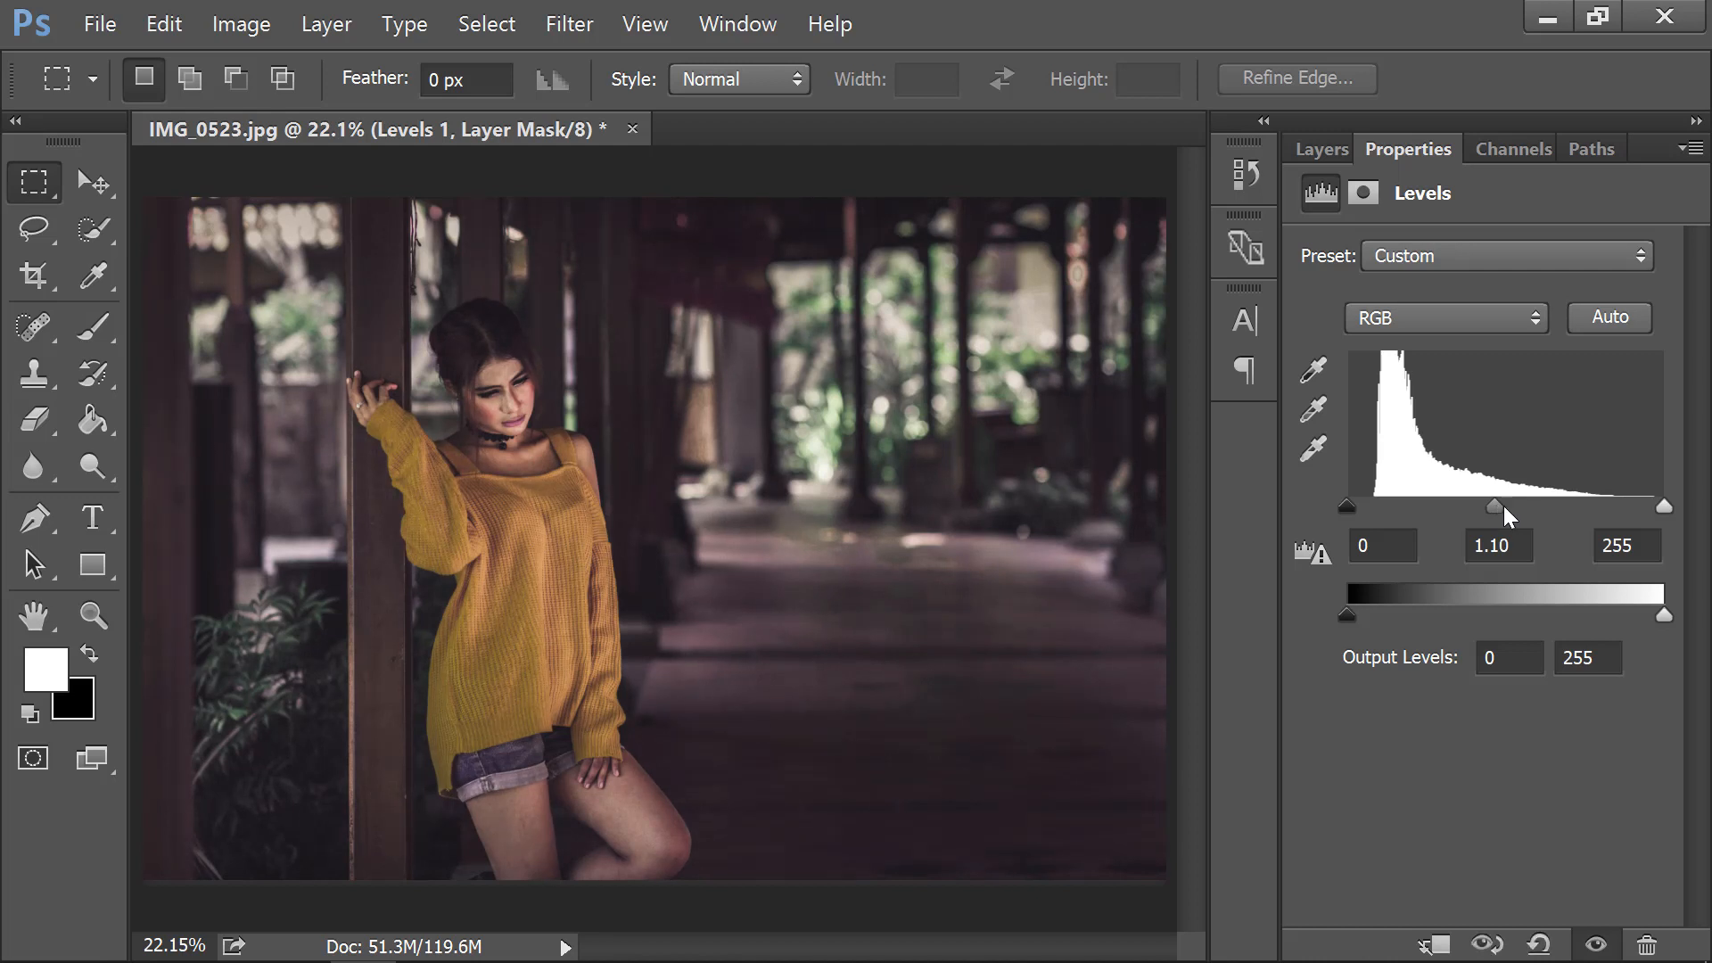
pyautogui.click(1320, 150)
# Add a Brightness/Contrast adjustment layer with brightness 11 and a slight contrast boost.
pyautogui.click(1497, 947)
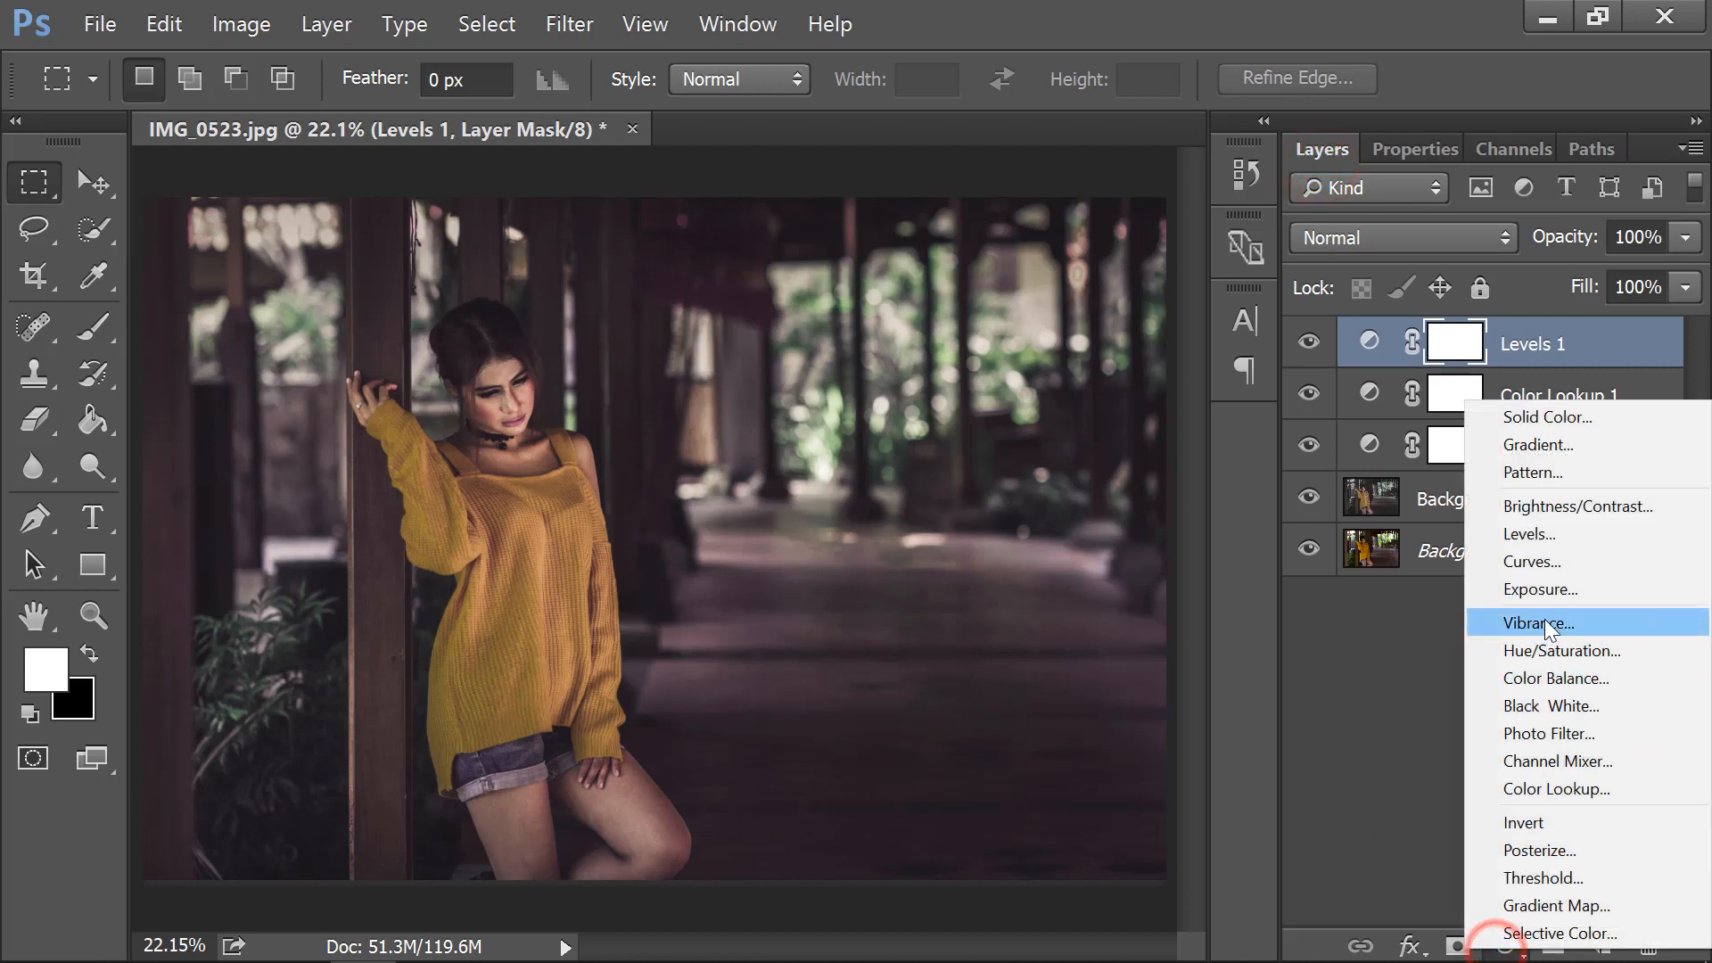
pyautogui.click(1545, 514)
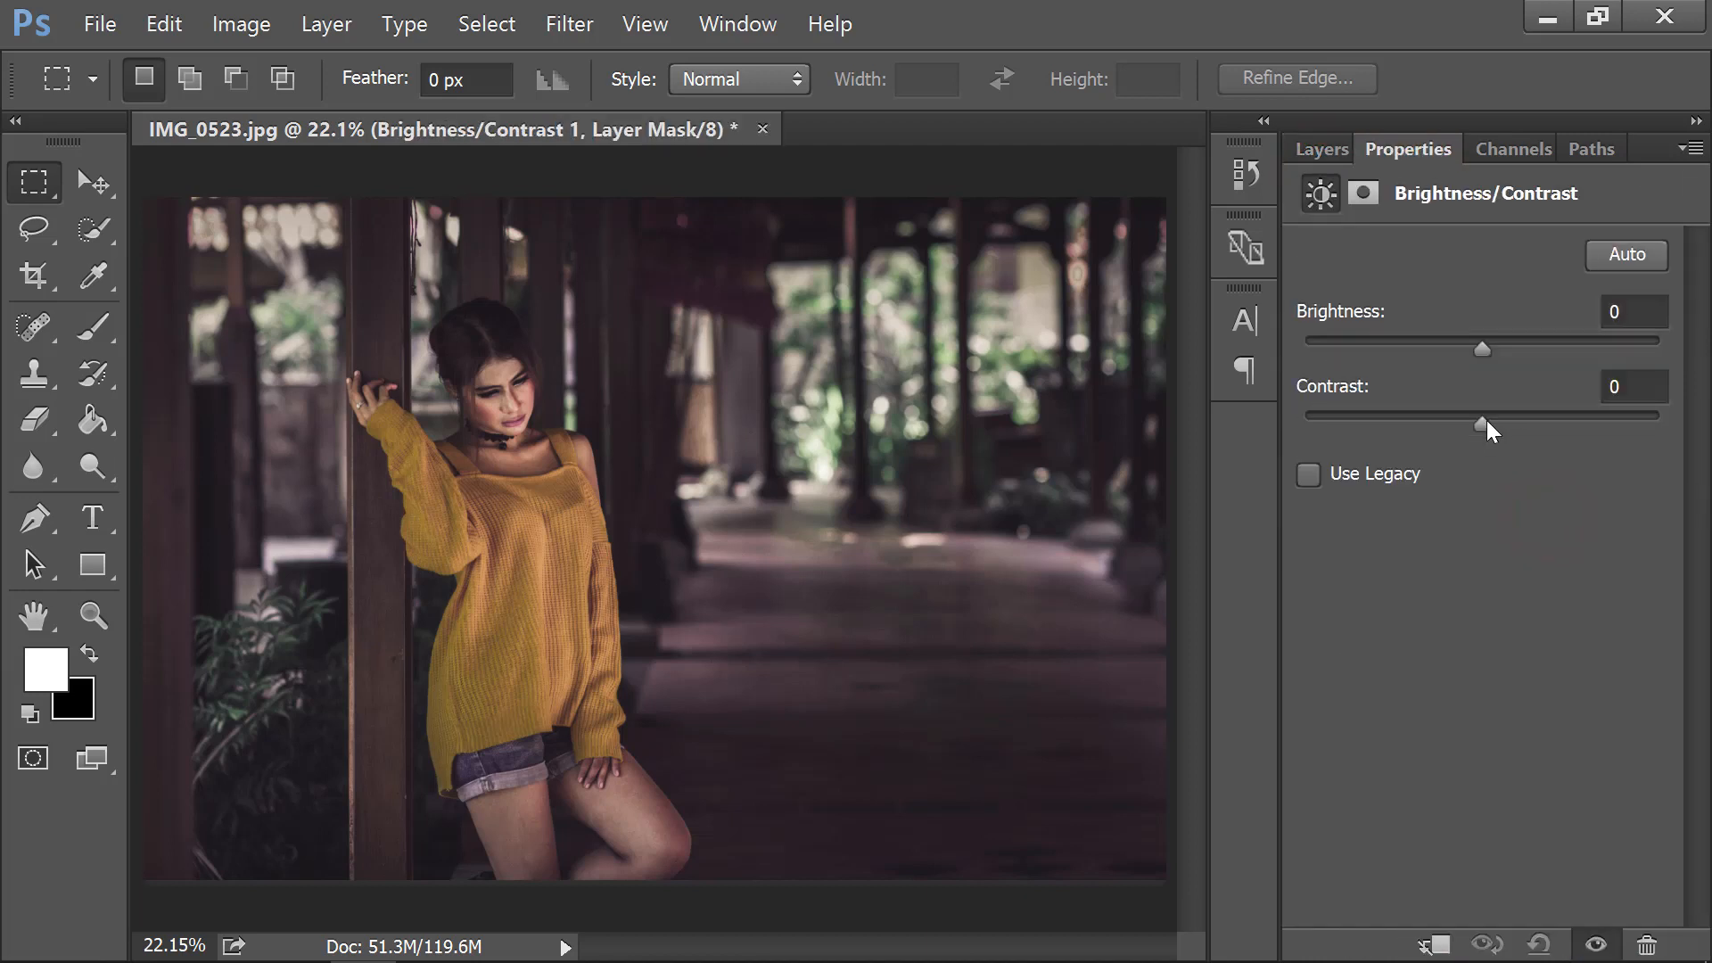
pyautogui.moveTo(1485, 350); pyautogui.dragTo(1497, 351)
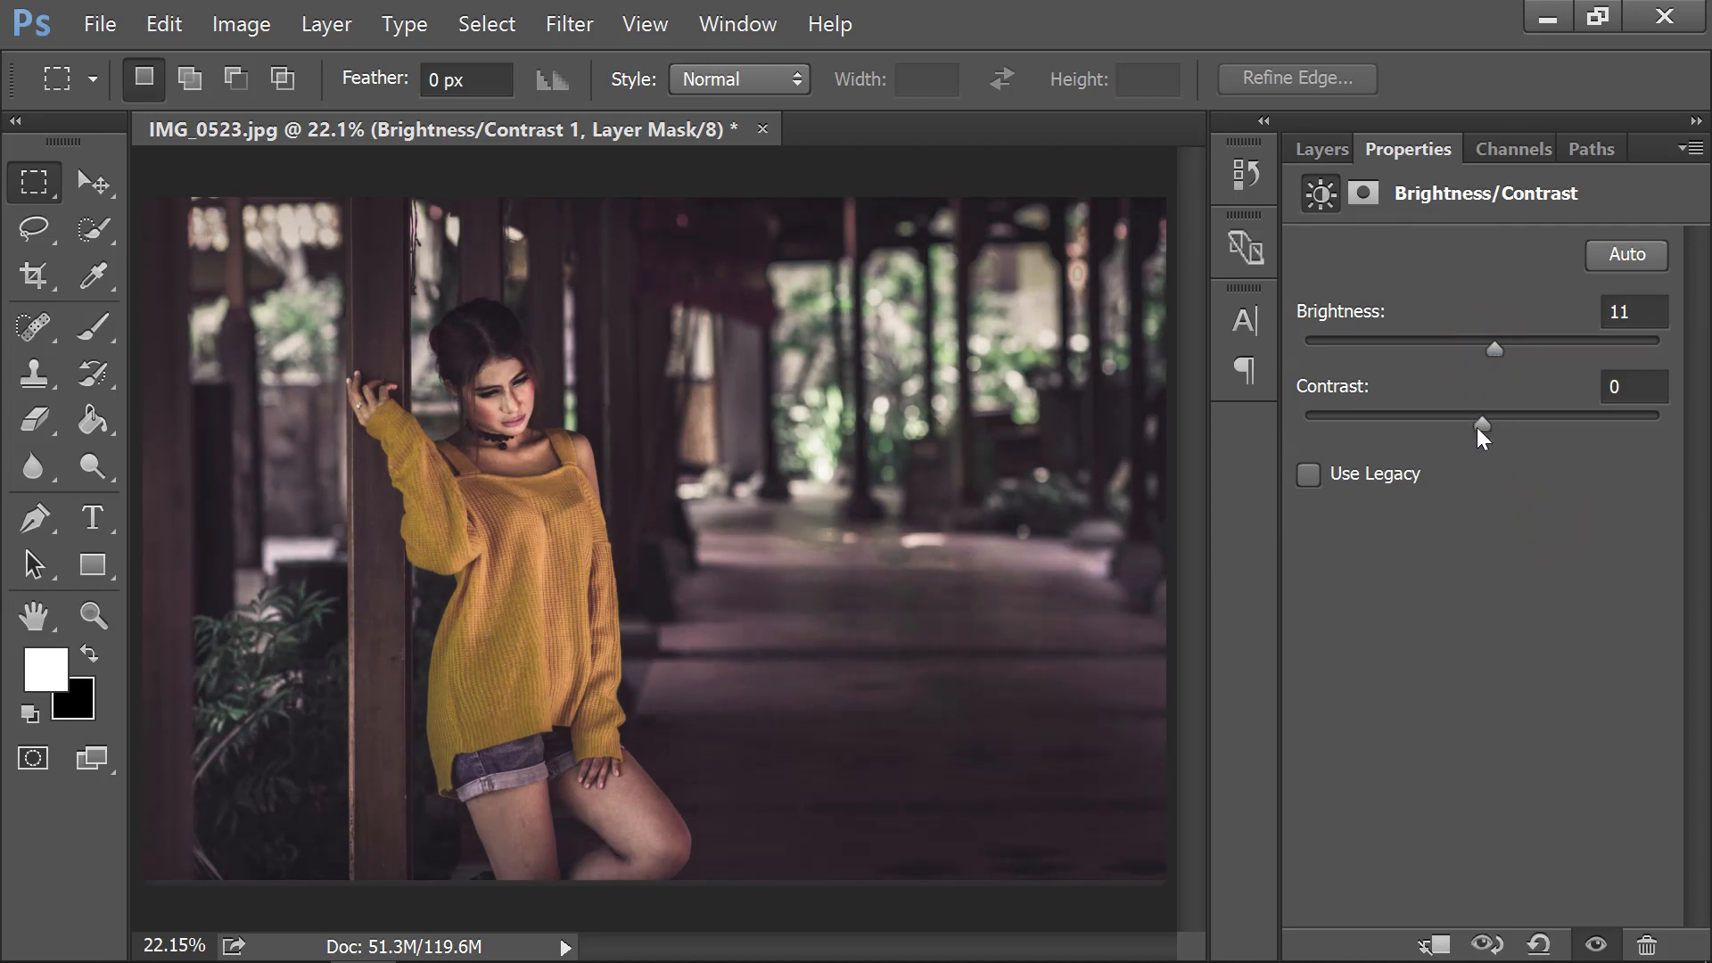
pyautogui.moveTo(1477, 426)
pyautogui.mouseDown()
pyautogui.moveTo(1455, 424)
pyautogui.moveTo(1493, 424)
pyautogui.mouseUp()
pyautogui.click(1324, 152)
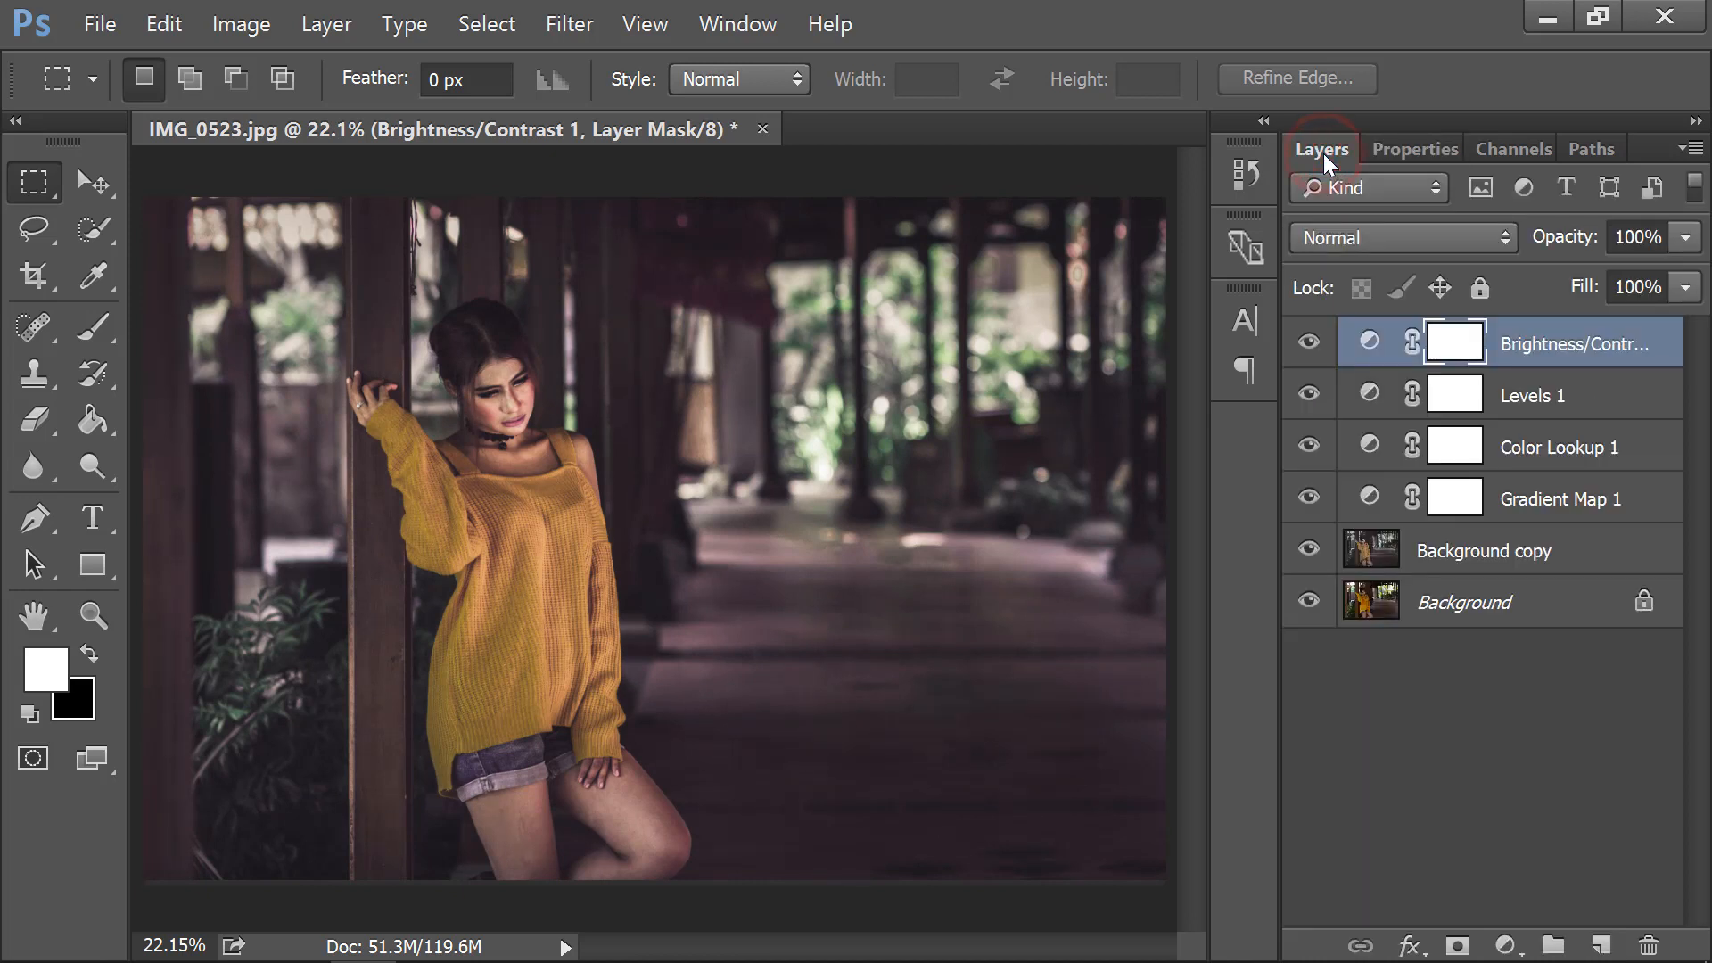
# Group the adjustment layers and Background copy into Group 1, then stamp a merged Layer 1.
pyautogui.keyDown('shift'); pyautogui.click(1536, 546); pyautogui.keyUp('shift')
pyautogui.hotkey('ctrl', 'g')
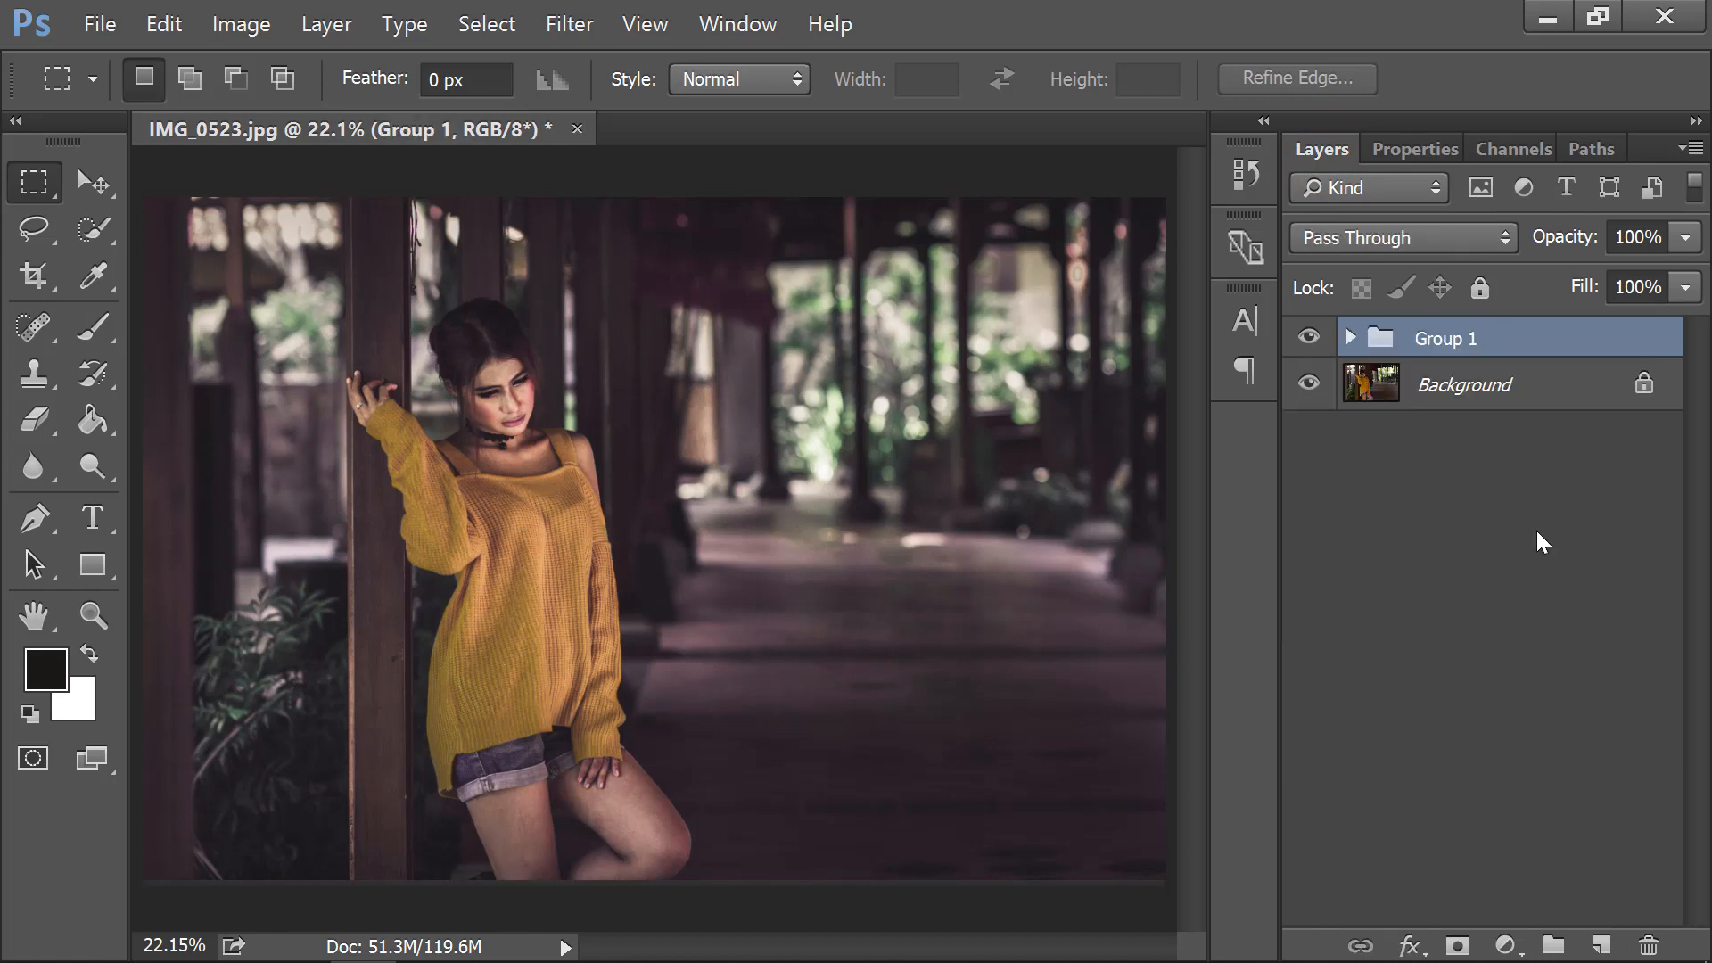
pyautogui.hotkey('ctrl', 'shift', 'alt', 'e')
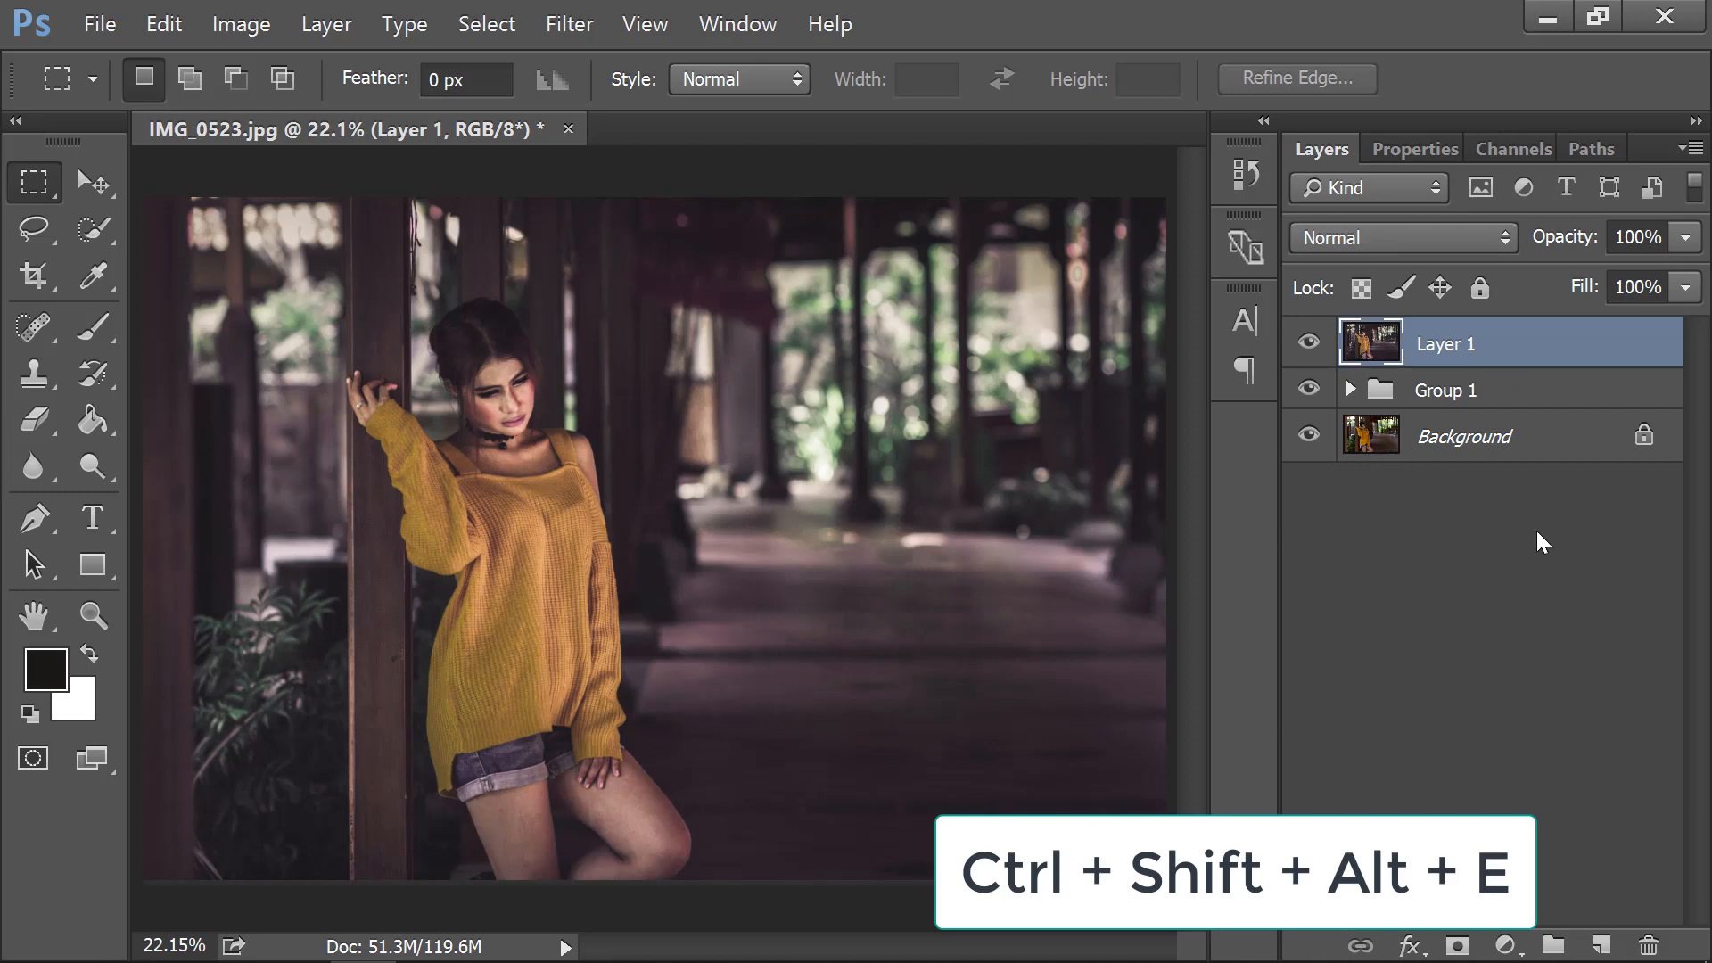
# Launch Color Efex Pro 4 from the Filter > Nik Collection menu on the stamped layer.
pyautogui.click(498, 26)
pyautogui.moveTo(563, 25)
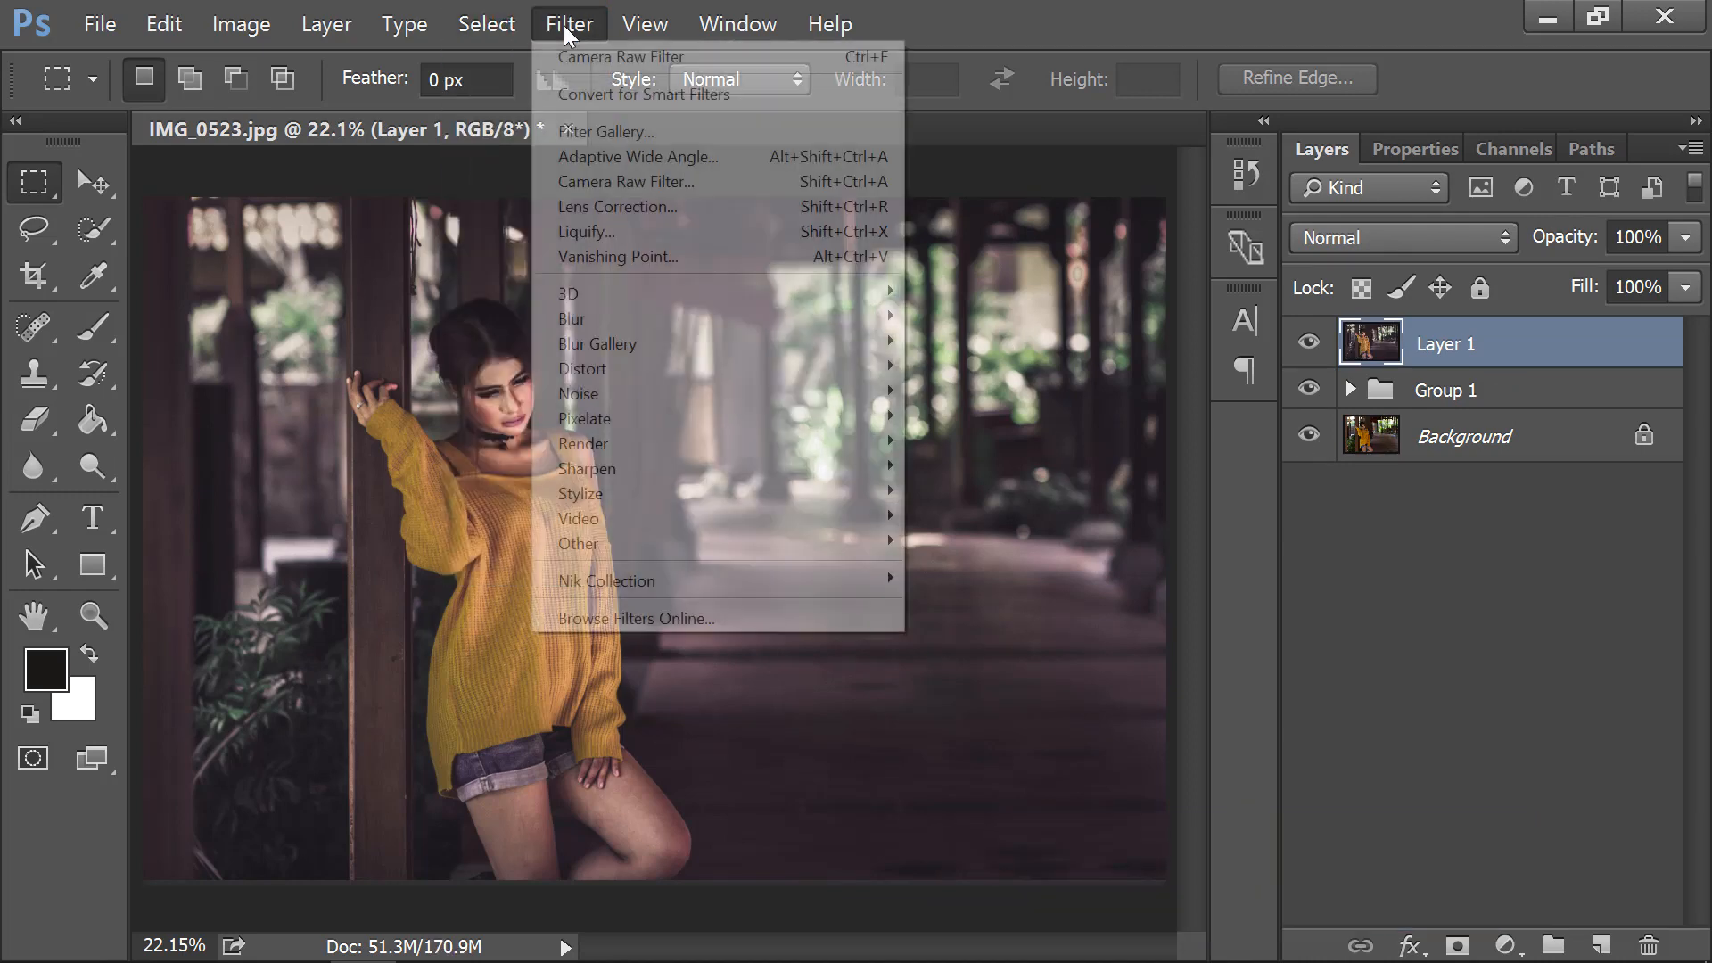
pyautogui.moveTo(868, 580)
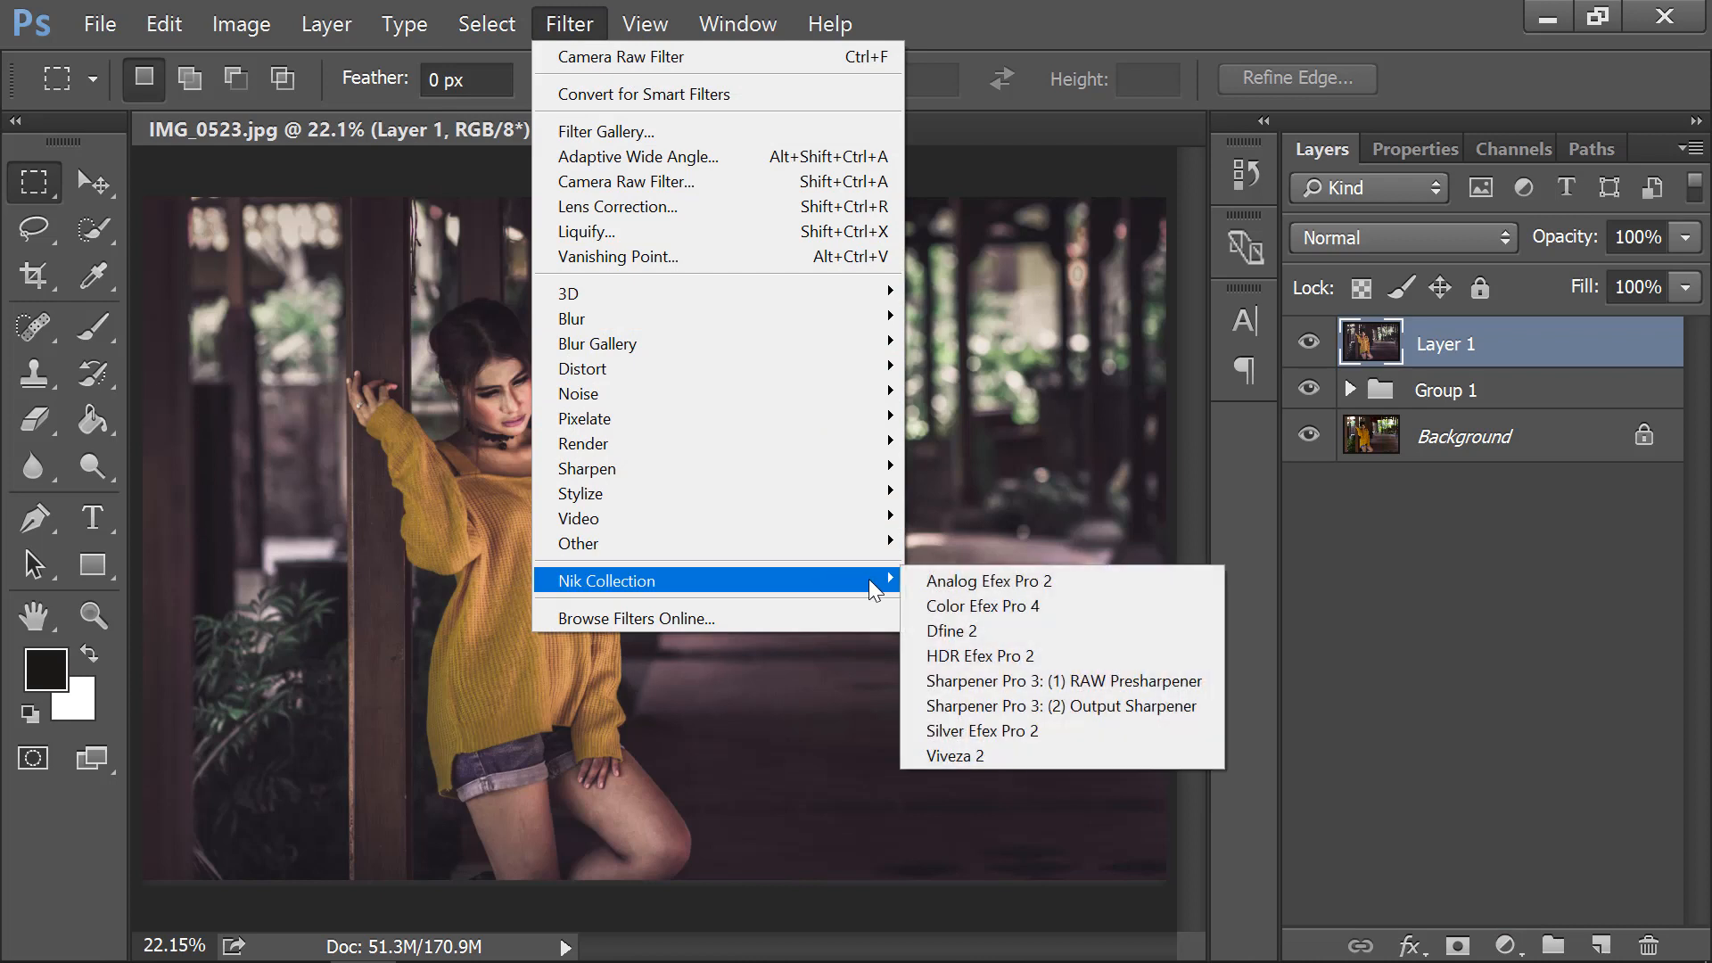
pyautogui.click(1037, 608)
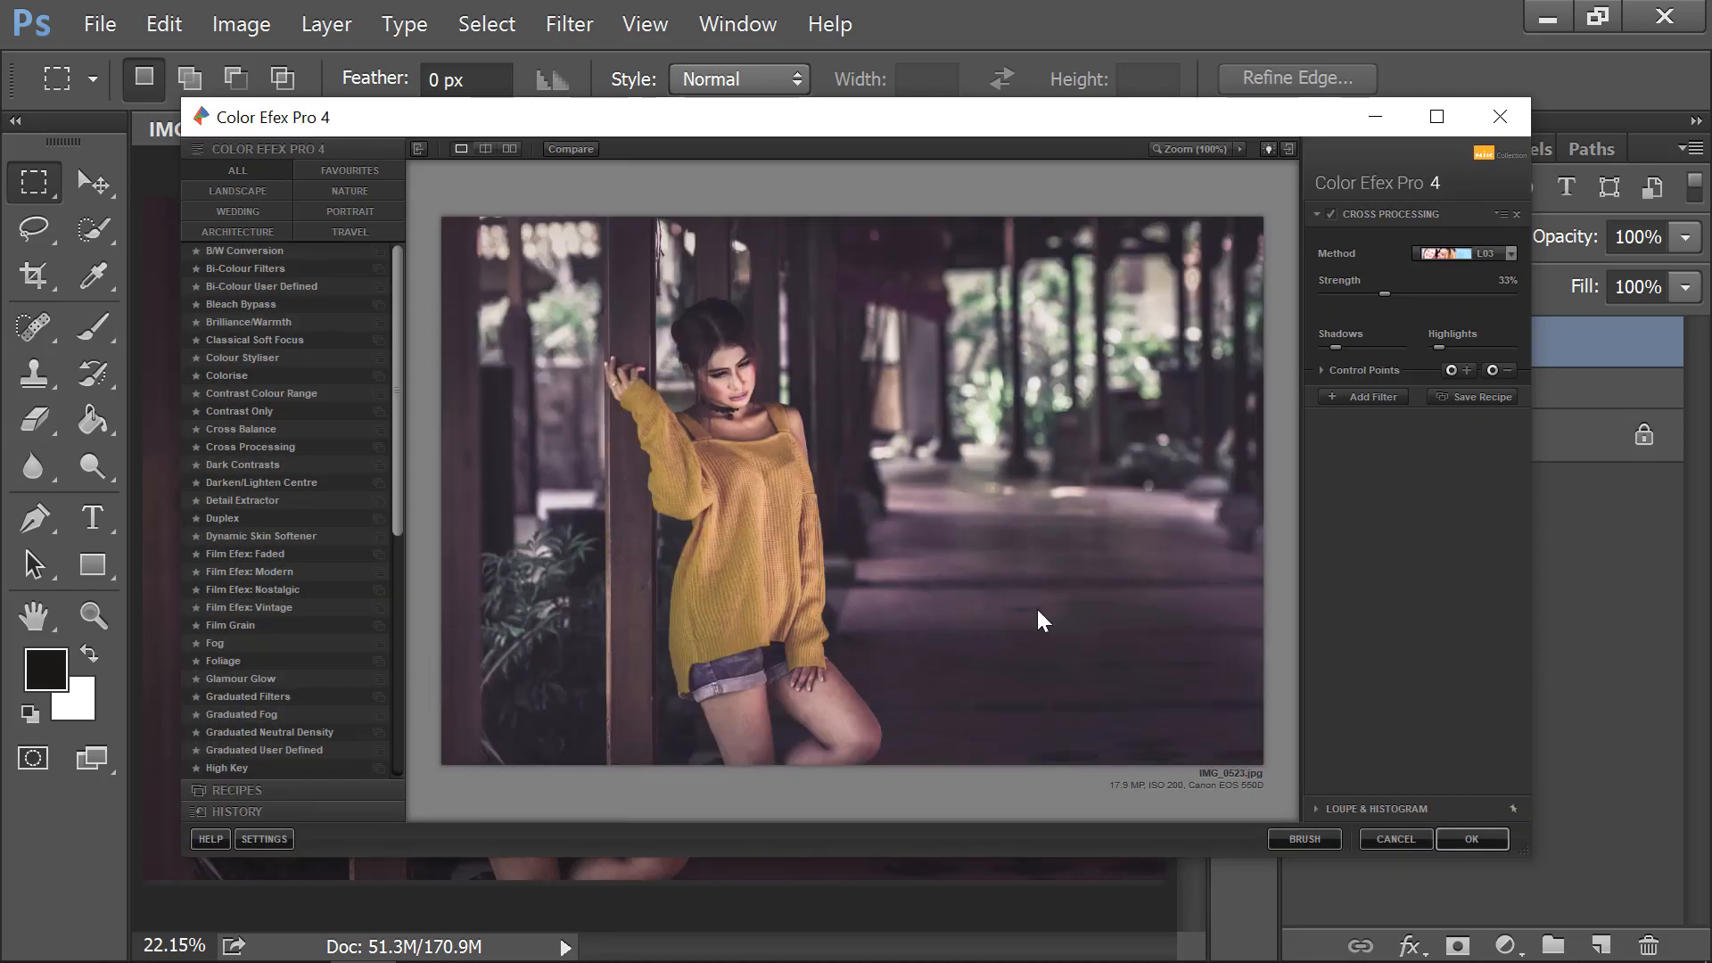
# Set Cross Processing to method L03 at 38% strength and apply it.
pyautogui.click(1459, 254)
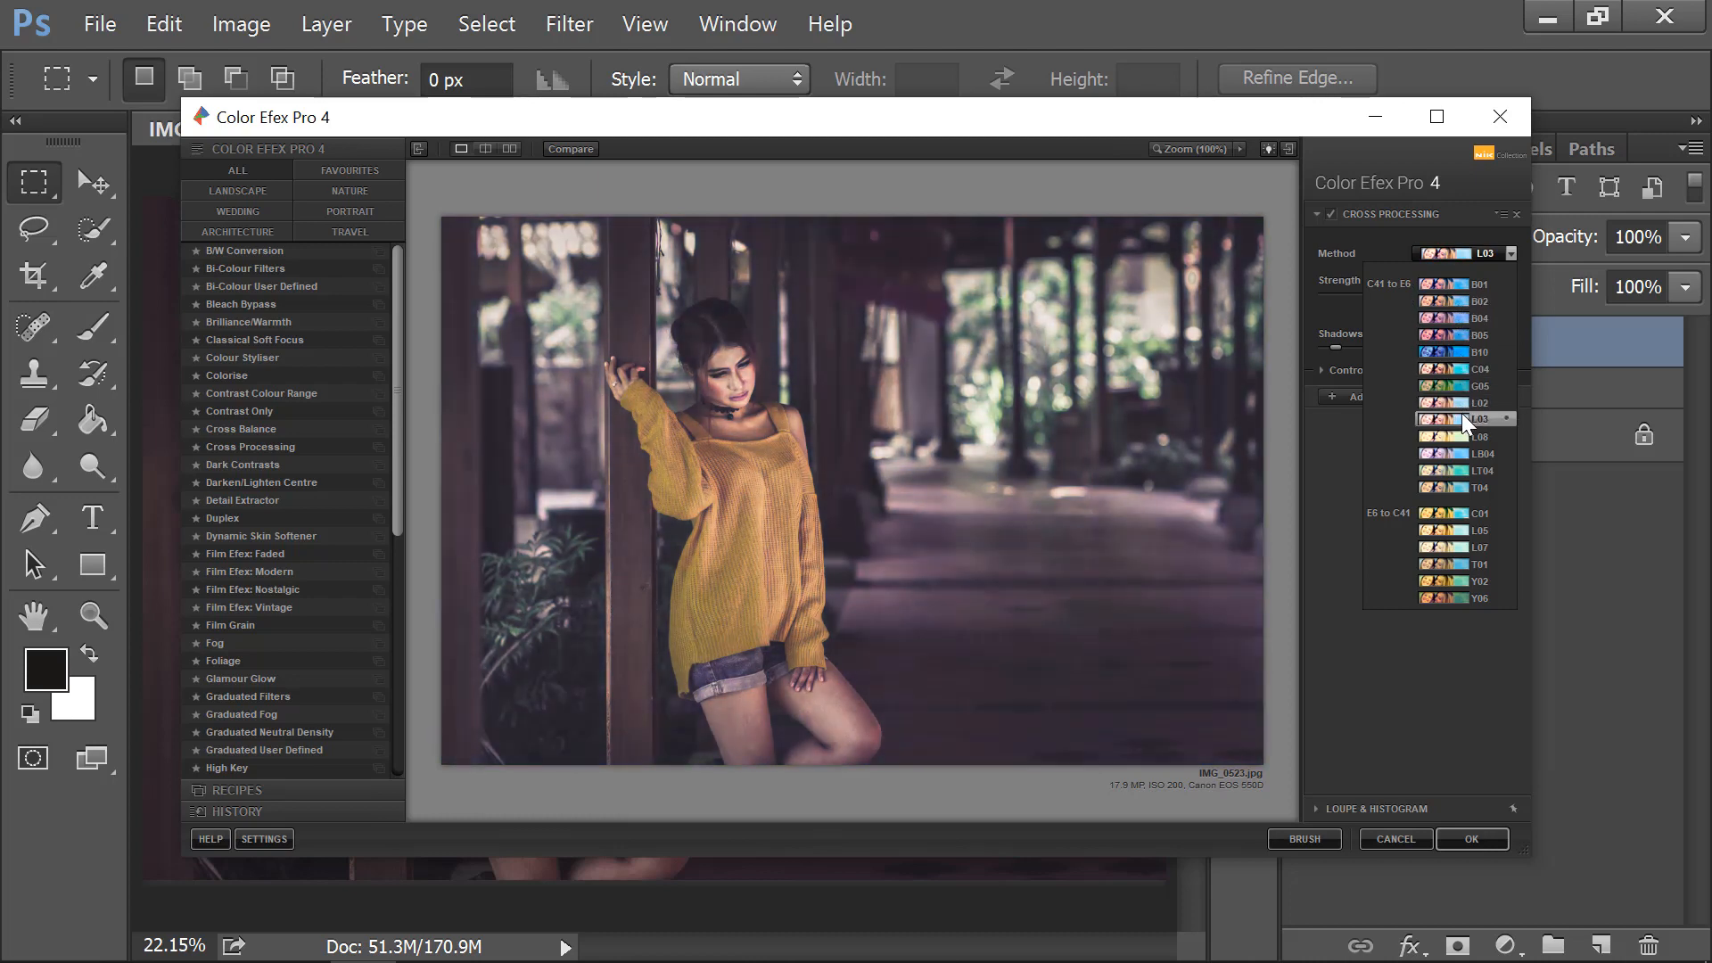
pyautogui.click(1463, 417)
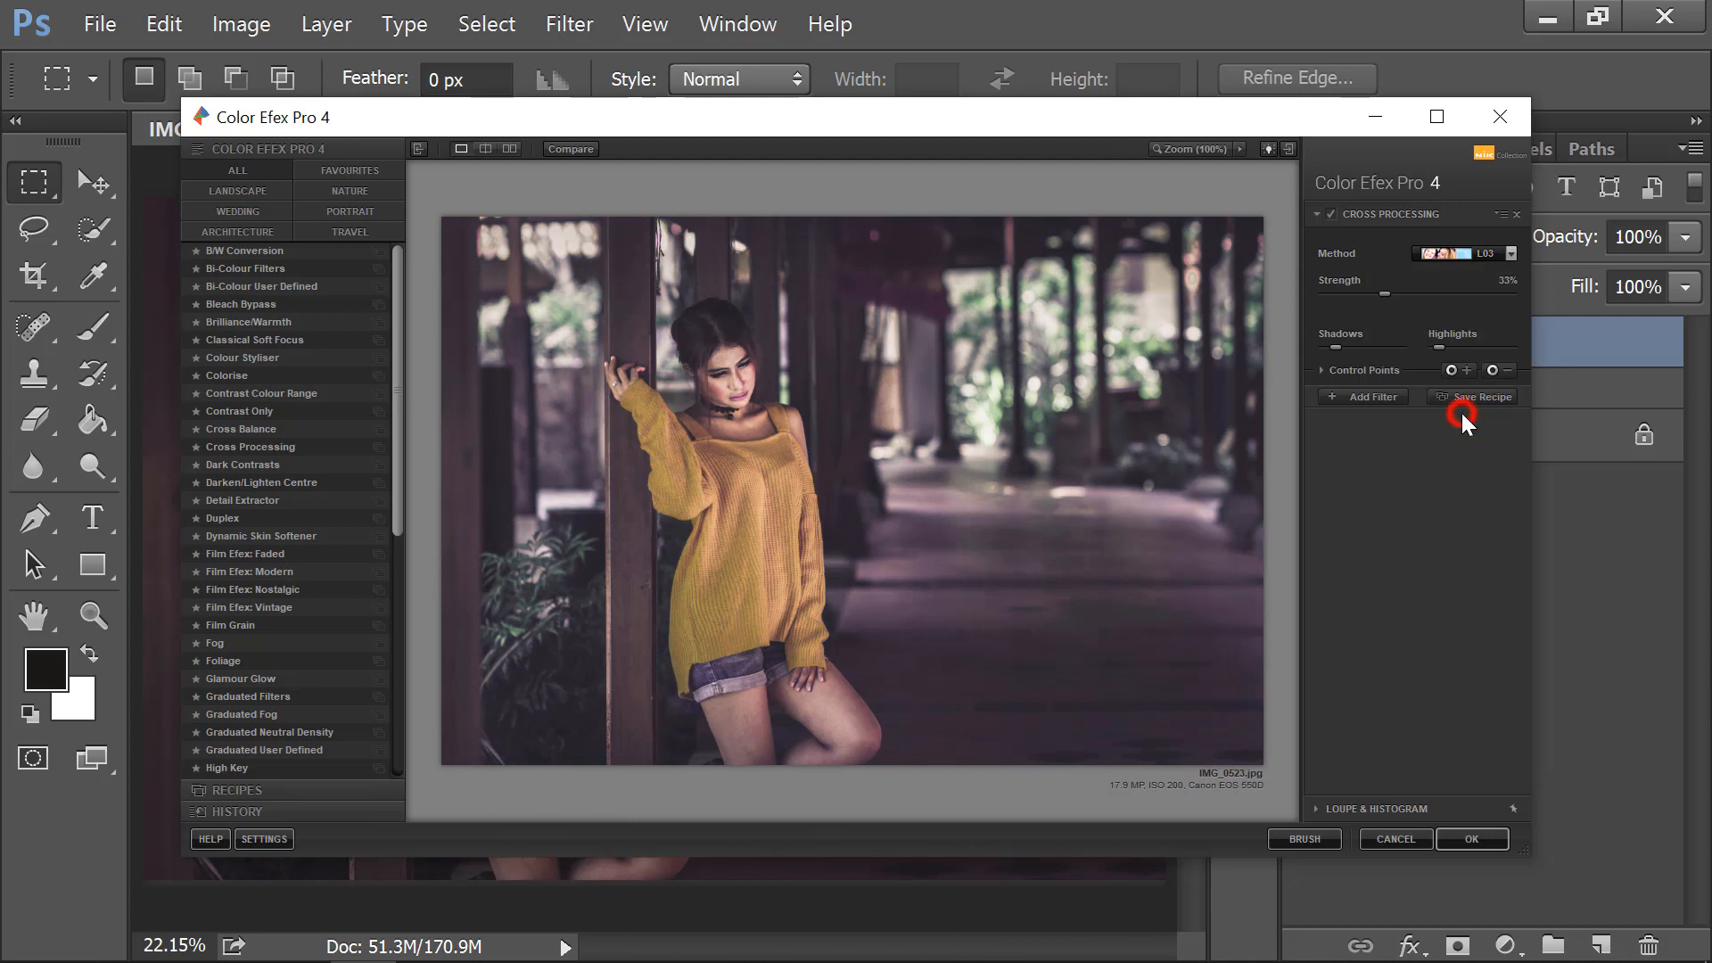
pyautogui.click(1384, 291)
pyautogui.moveTo(1409, 291)
pyautogui.mouseDown()
pyautogui.moveTo(1365, 291)
pyautogui.moveTo(1425, 293)
pyautogui.mouseUp()
pyautogui.moveTo(1401, 294); pyautogui.dragTo(1395, 295)
pyautogui.click(1481, 840)
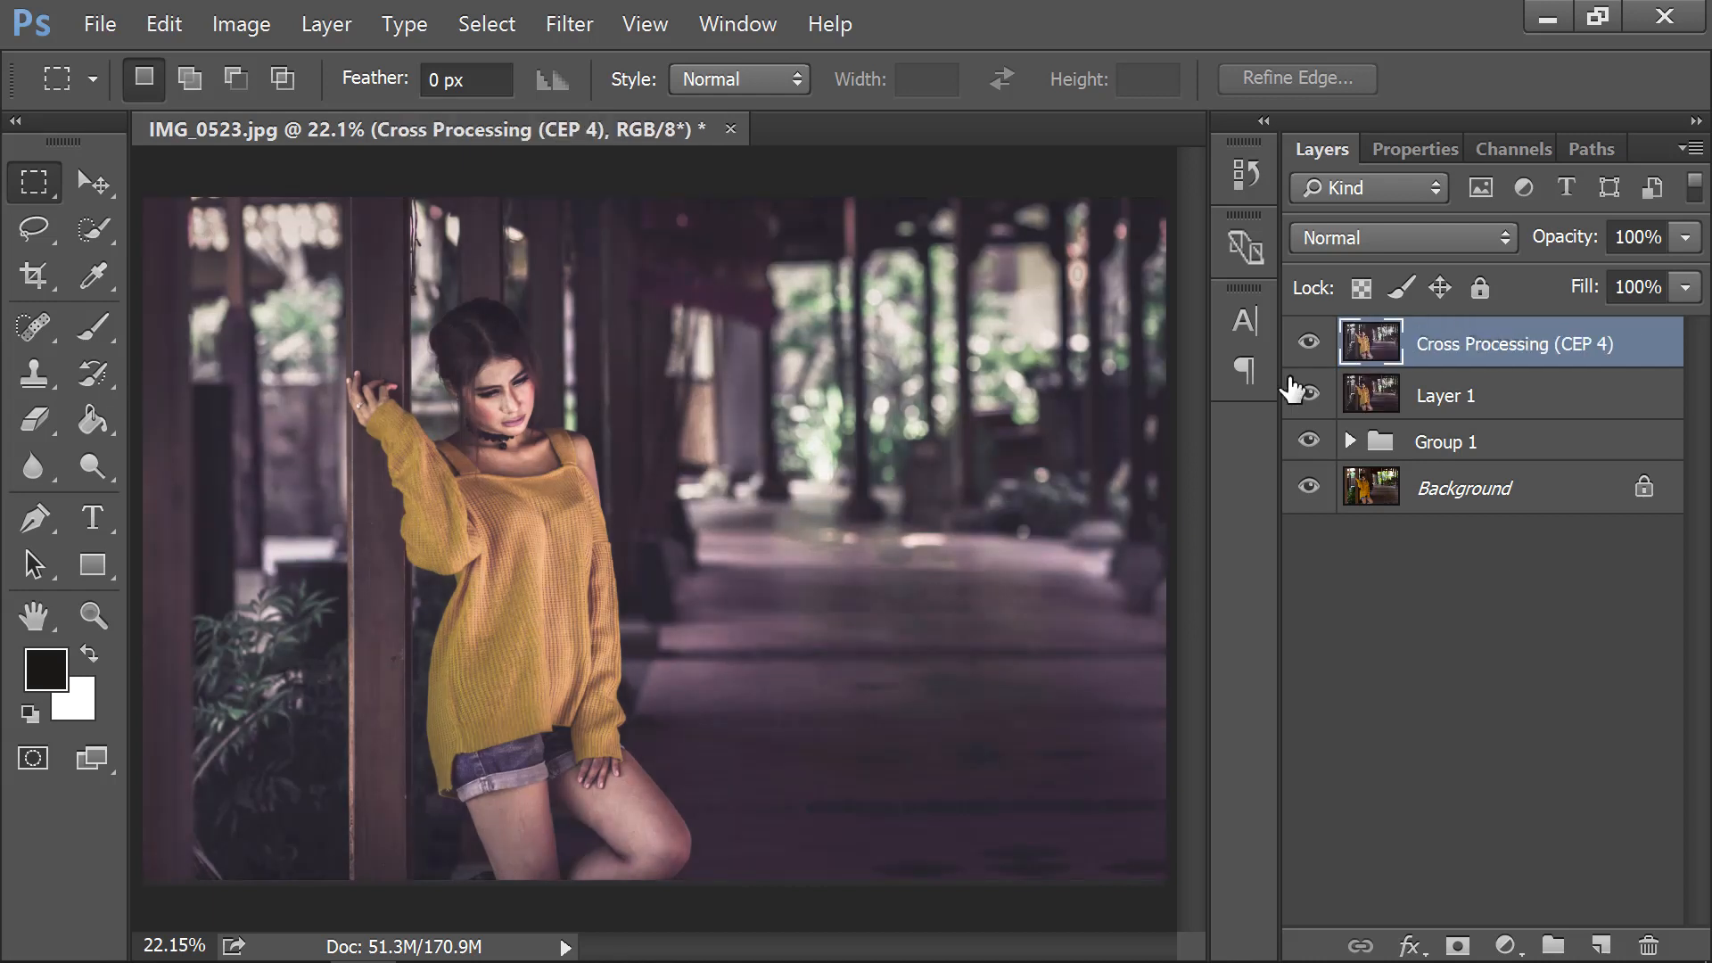
# Toggle the Cross Processing layer's visibility to compare before and after.
pyautogui.click(1308, 341)
pyautogui.click(1309, 342)
pyautogui.click(1309, 343)
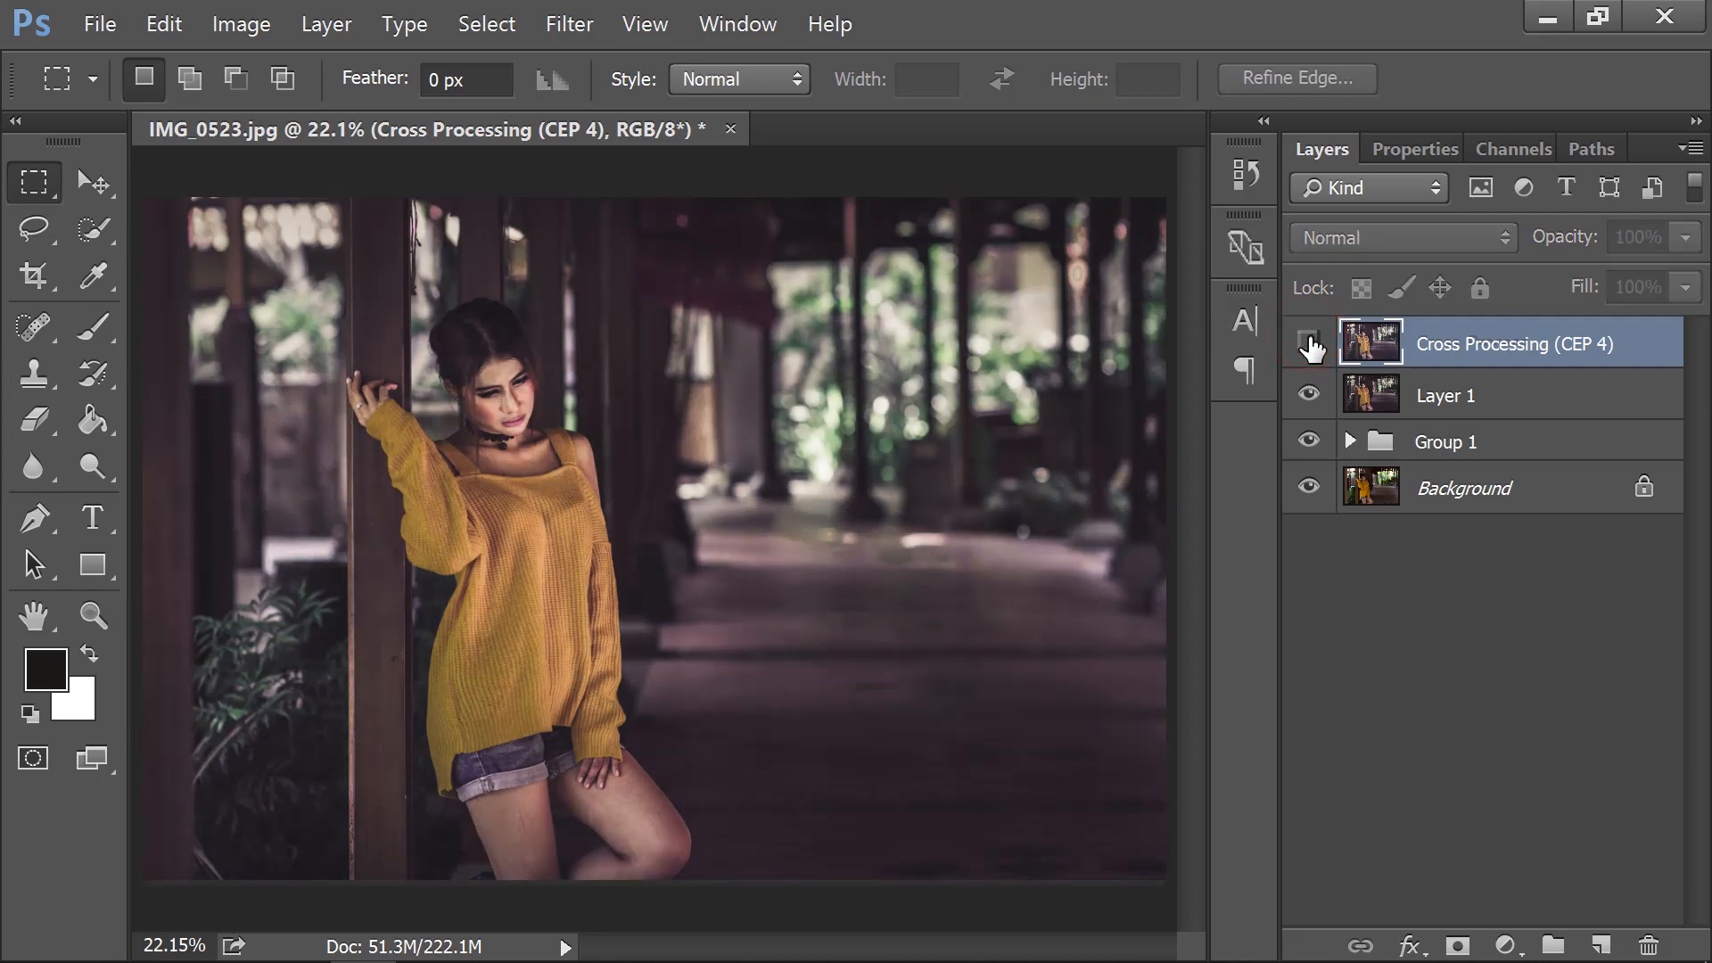
pyautogui.click(1309, 342)
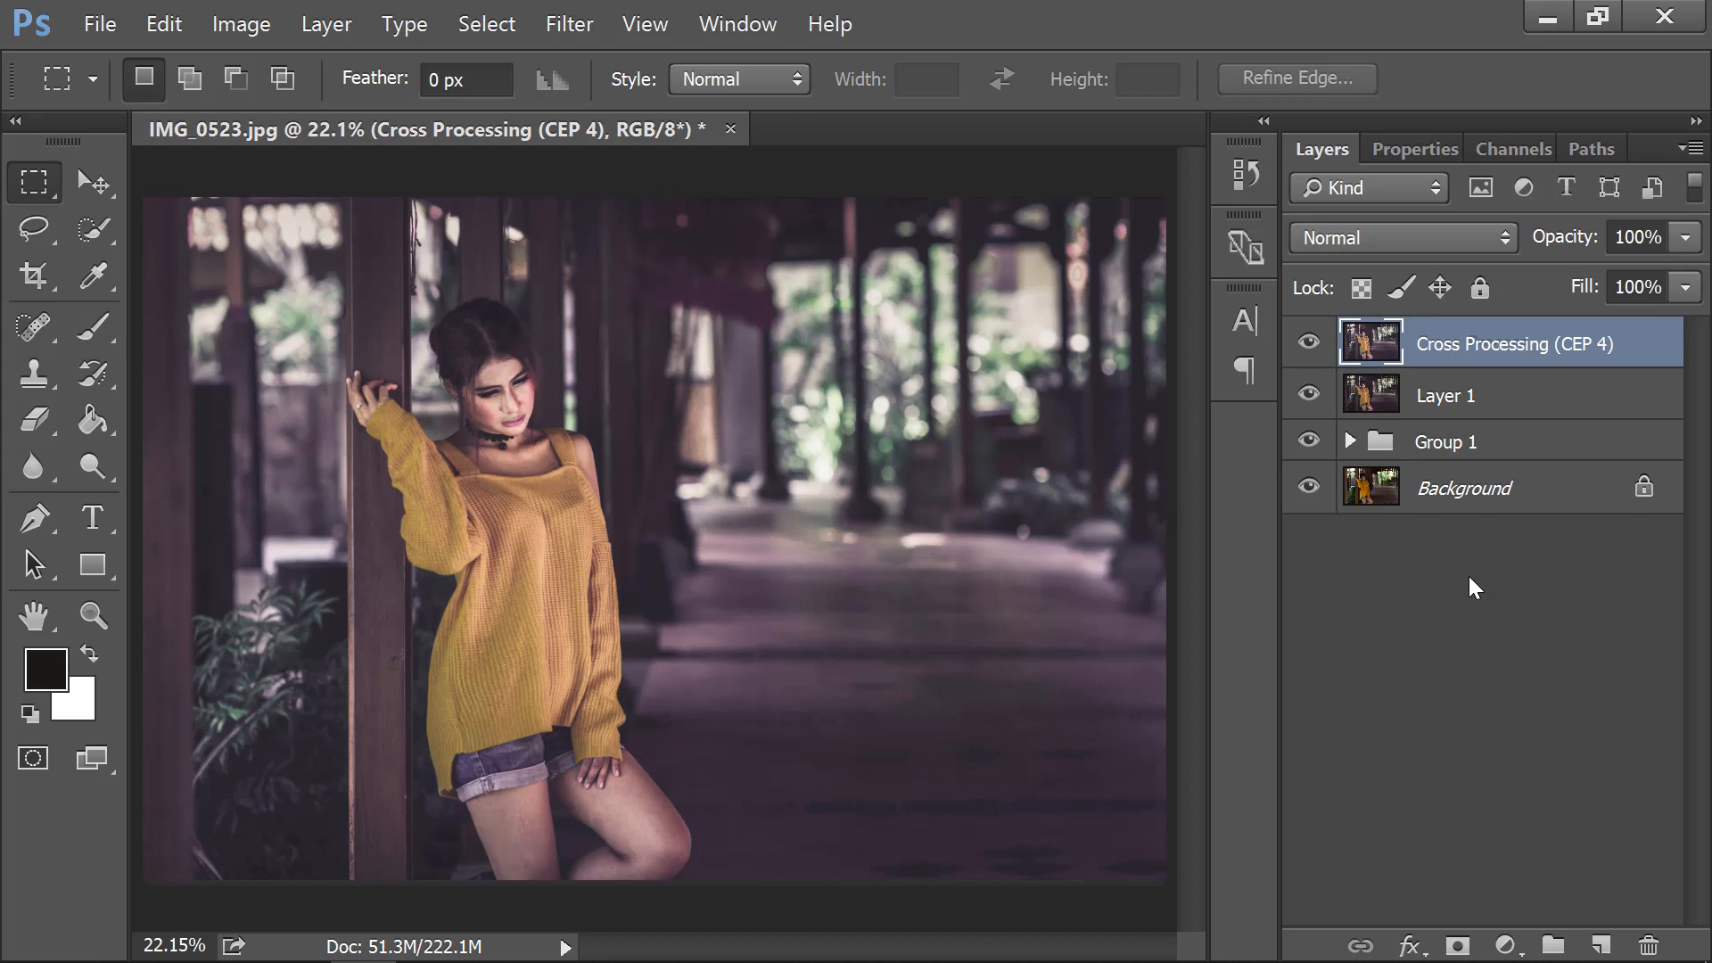
# Add a Solid Color fill layer in dark blue-grey (#2f3b42).
pyautogui.click(1506, 946)
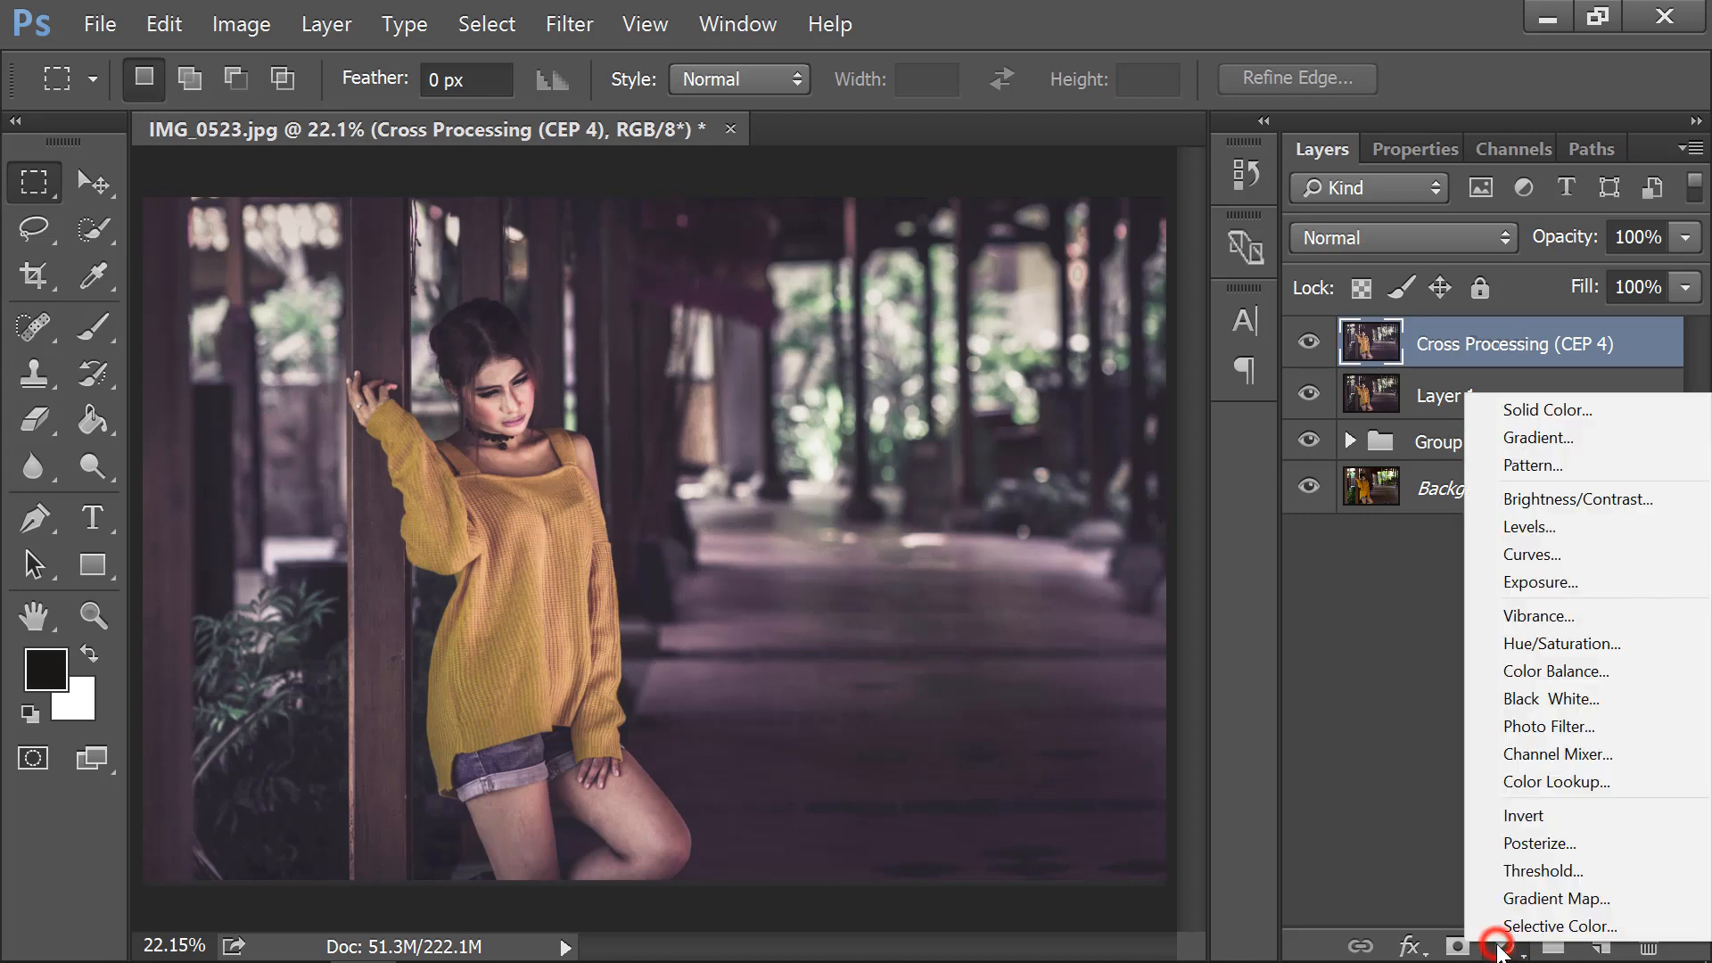
pyautogui.click(1571, 412)
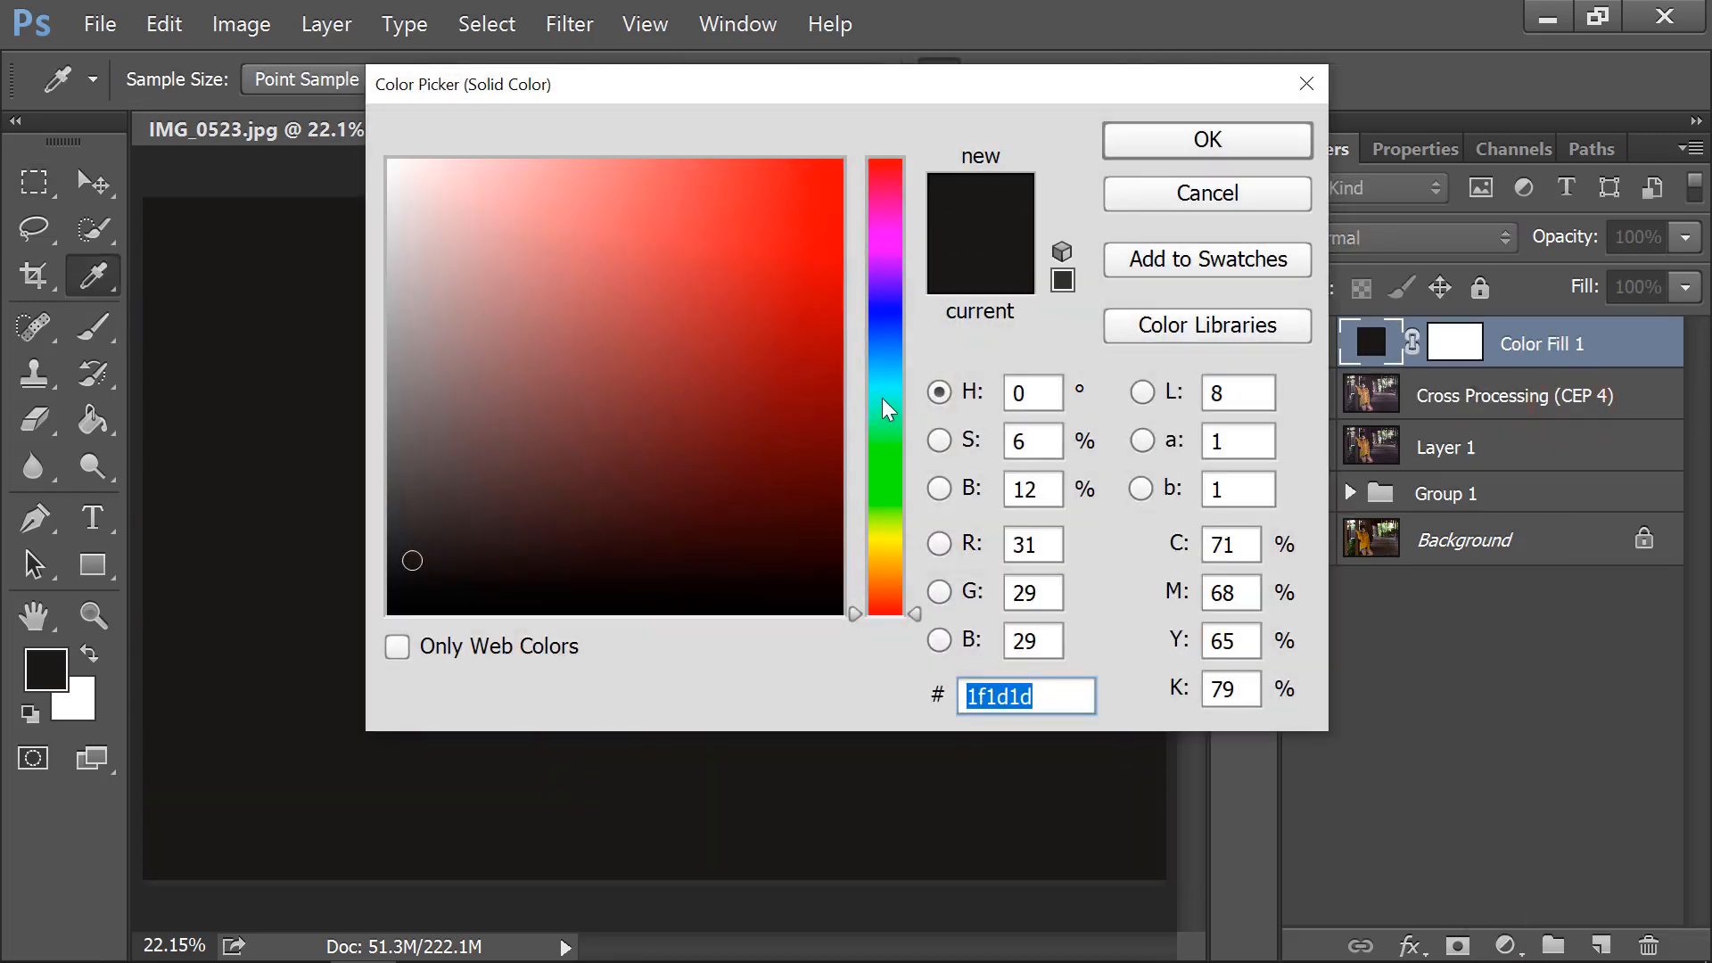
pyautogui.moveTo(884, 393); pyautogui.dragTo(885, 358)
pyautogui.moveTo(677, 455)
pyautogui.mouseDown()
pyautogui.moveTo(550, 513)
pyautogui.moveTo(515, 495)
pyautogui.mouseUp()
pyautogui.click(1152, 141)
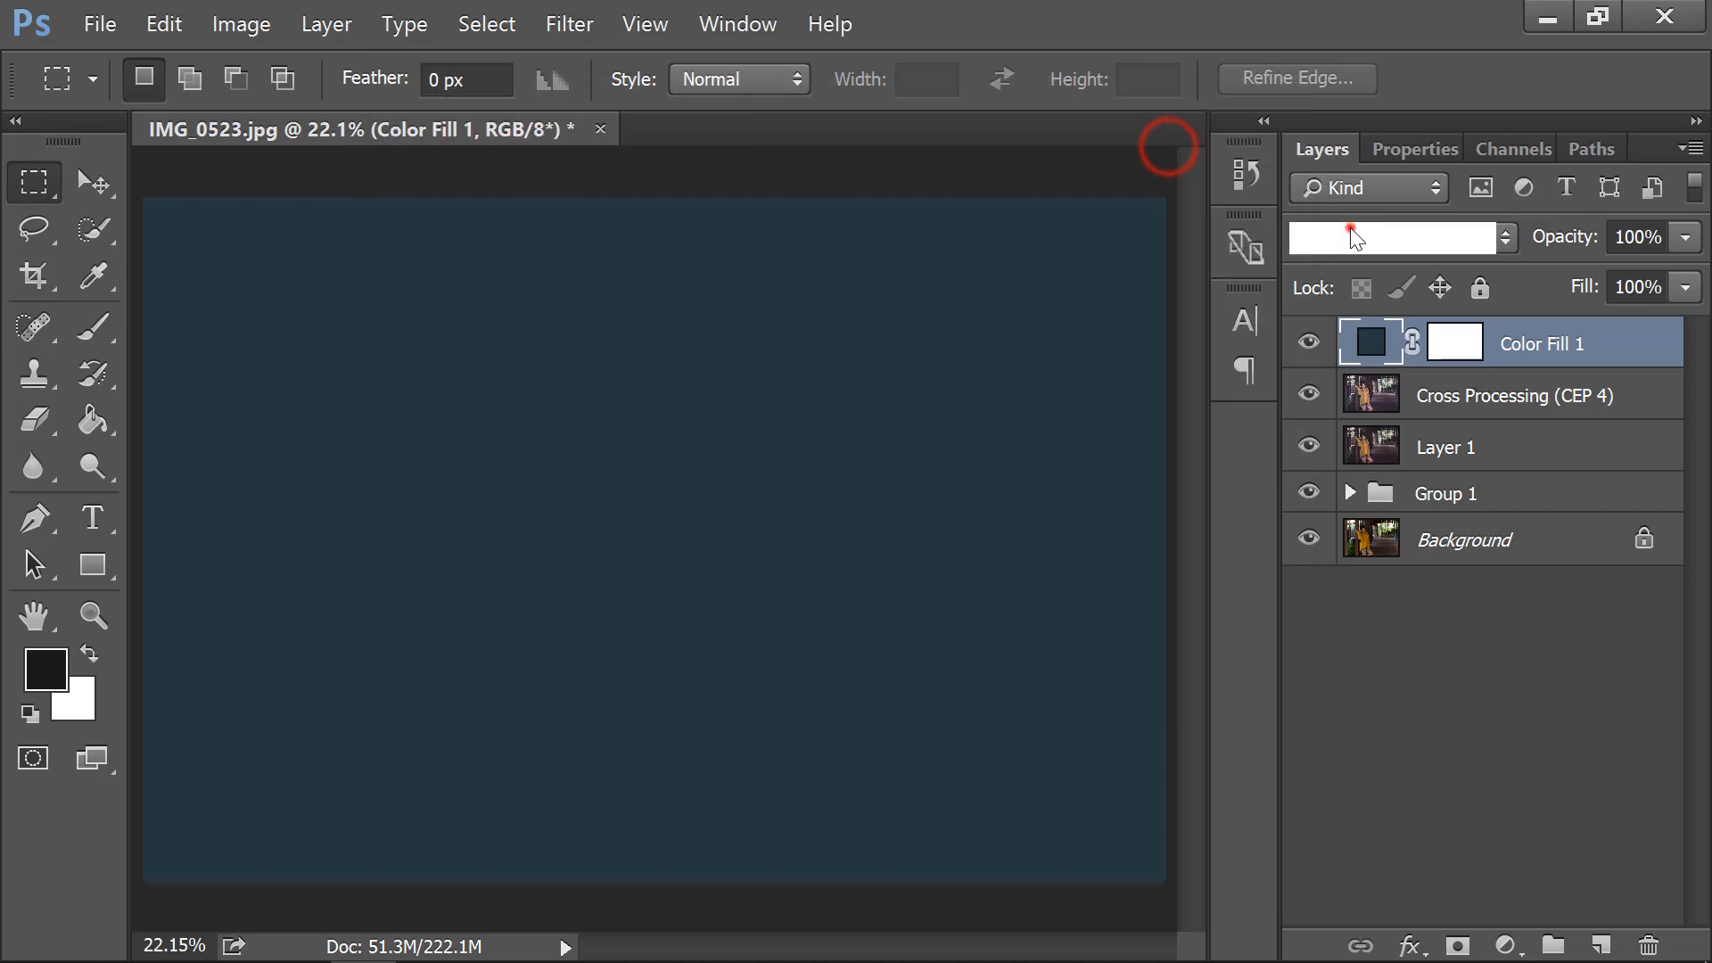
# Set Color Fill 1 to Soft Light at 27% opacity and group it with Layer 1 into Group 2.
pyautogui.click(1355, 237)
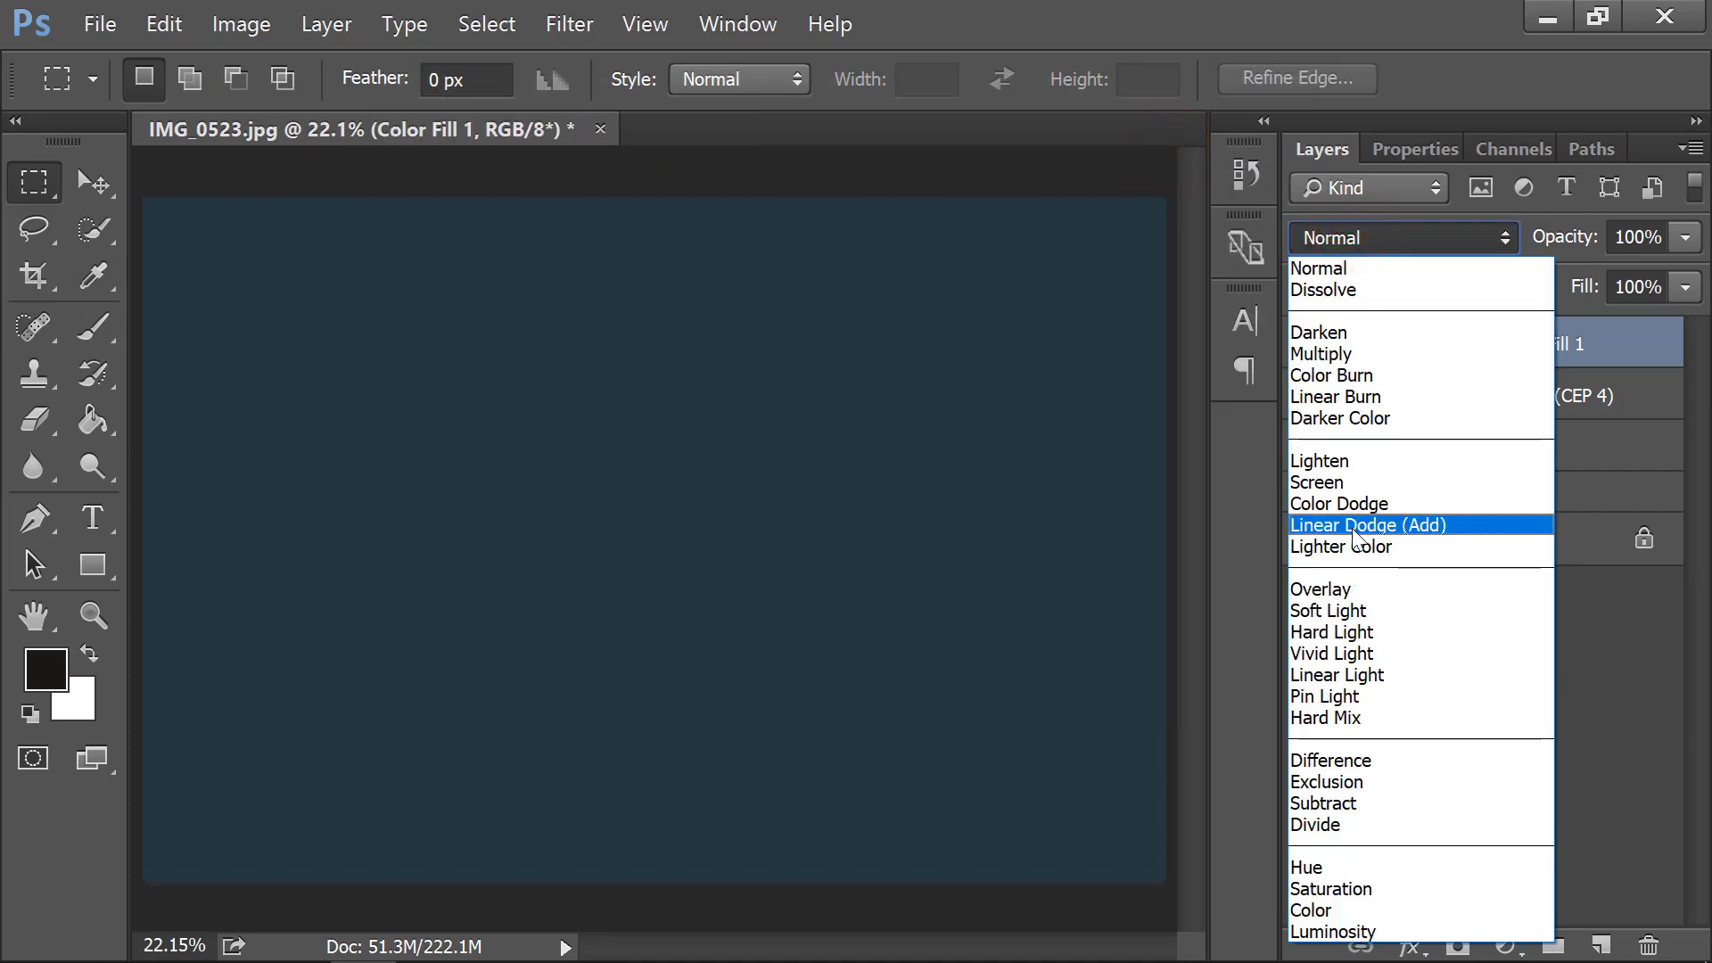
pyautogui.click(1356, 610)
pyautogui.click(1685, 238)
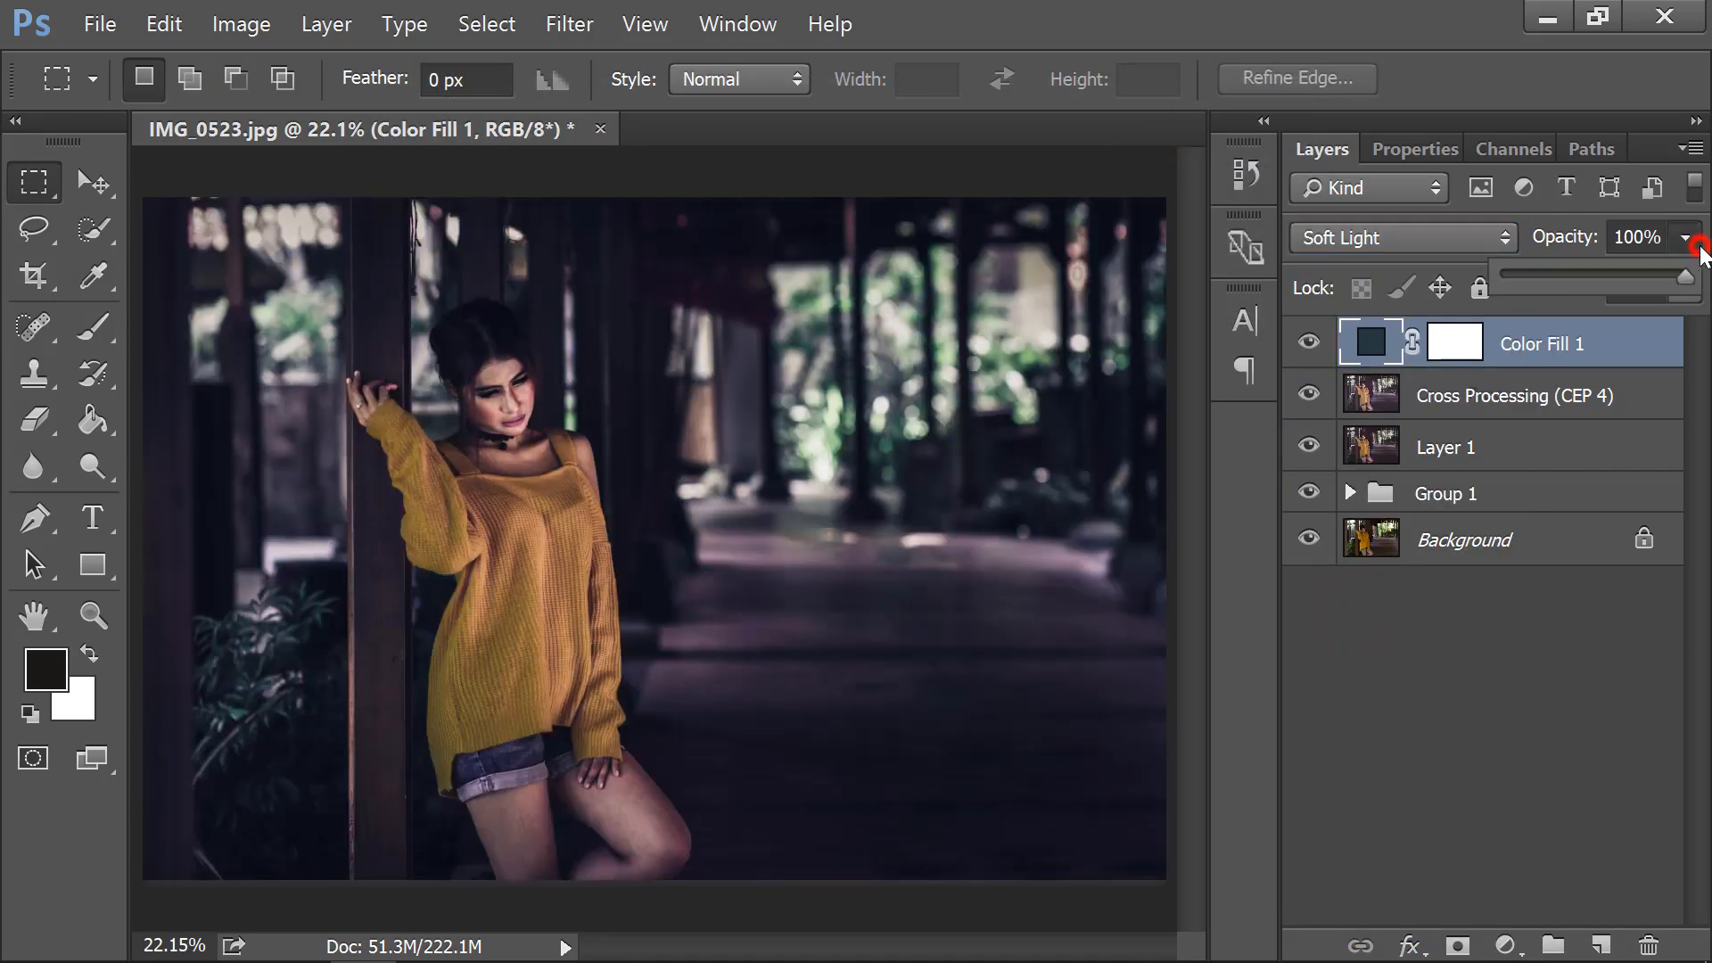
pyautogui.click(1543, 273)
pyautogui.moveTo(1543, 272); pyautogui.dragTo(1555, 276)
pyautogui.click(1546, 339)
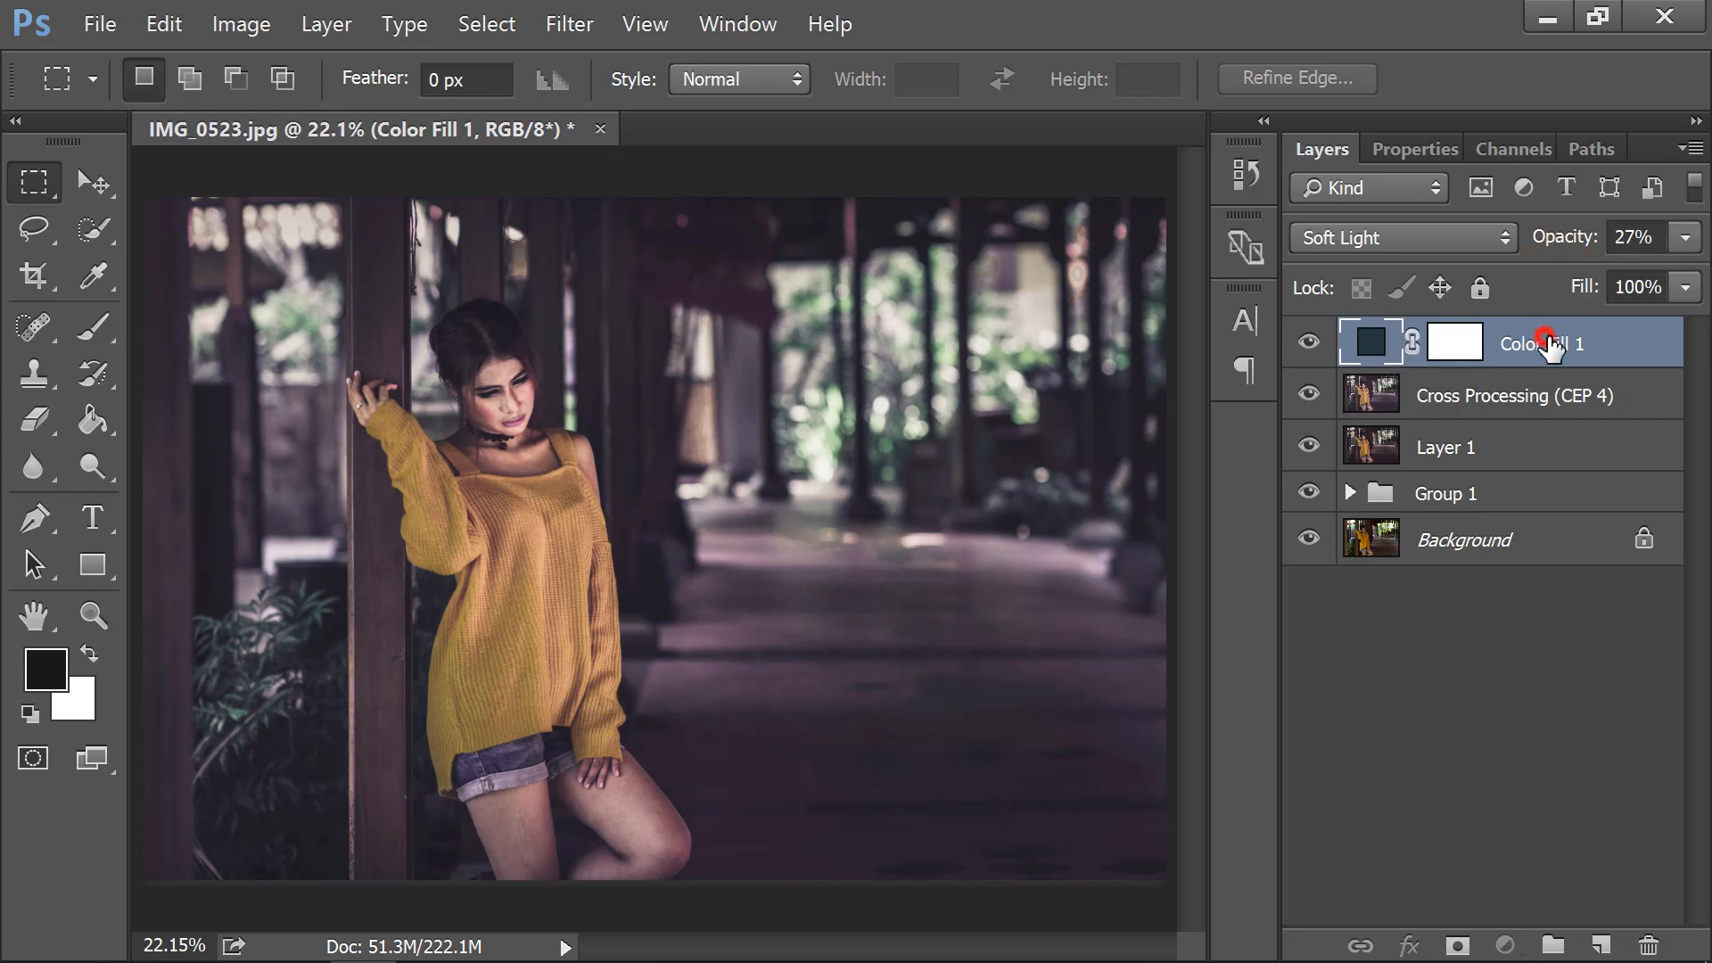
pyautogui.keyDown('shift'); pyautogui.click(1507, 455); pyautogui.keyUp('shift')
pyautogui.hotkey('ctrl', 'g')
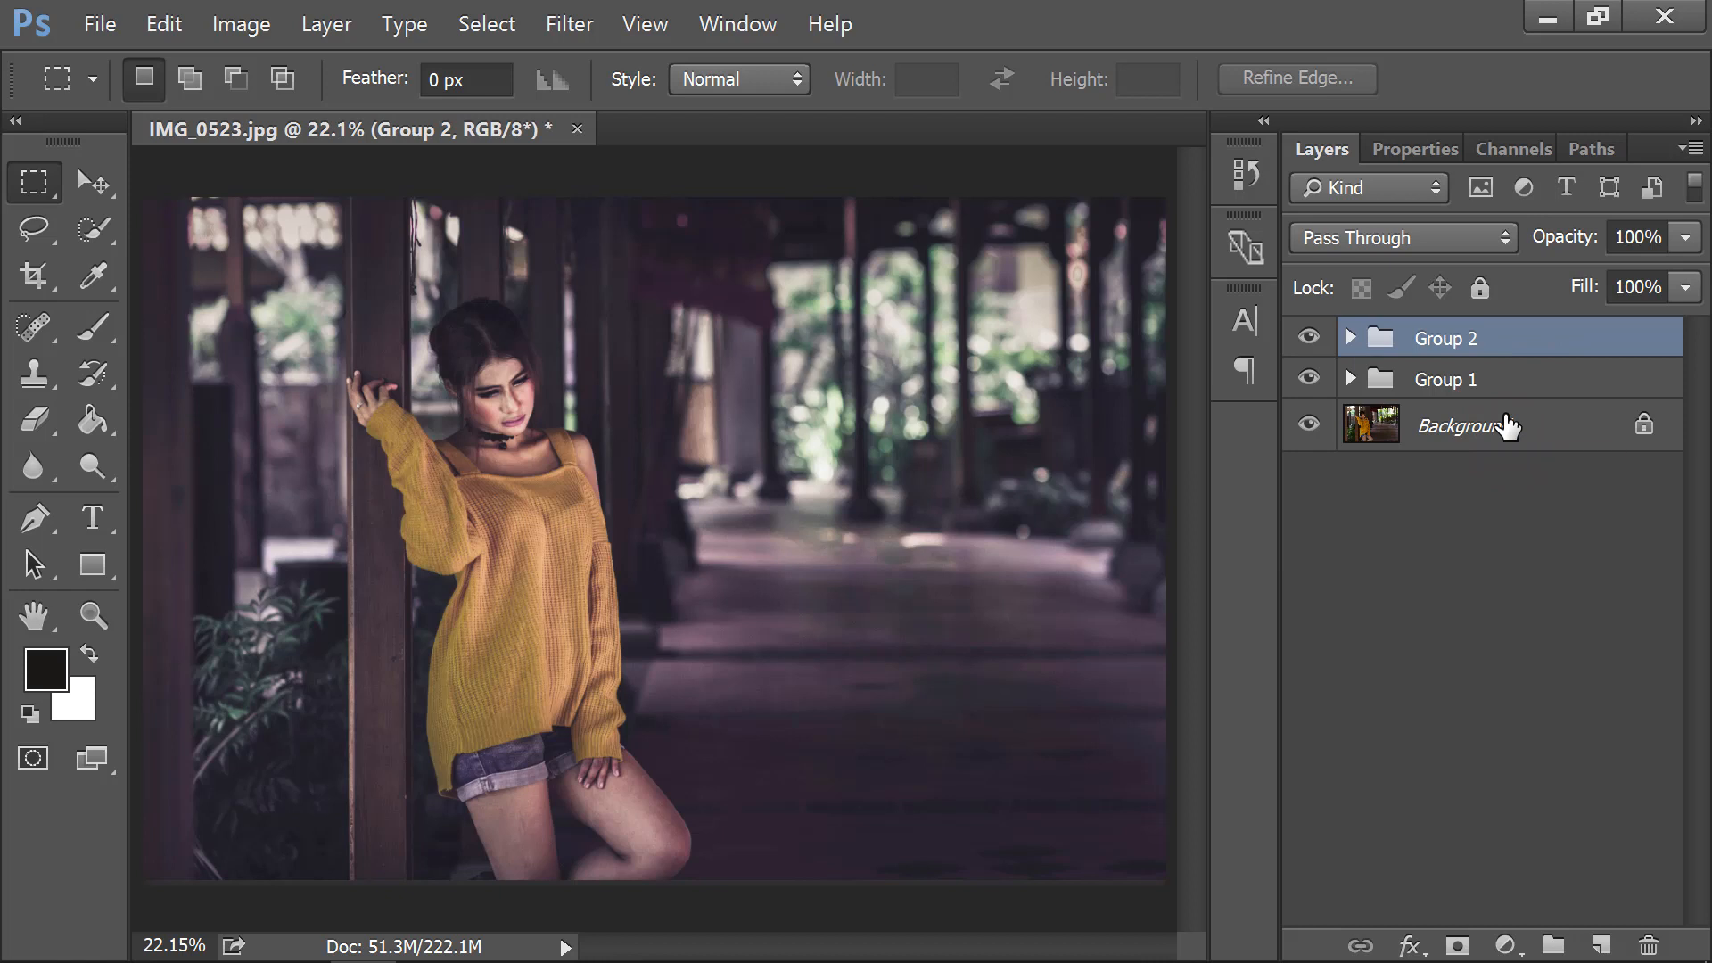
# Stamp all visible layers into Layer 2 and hide Group 2 and Group 1.
pyautogui.hotkey('ctrl', 'shift', 'alt', 'e')
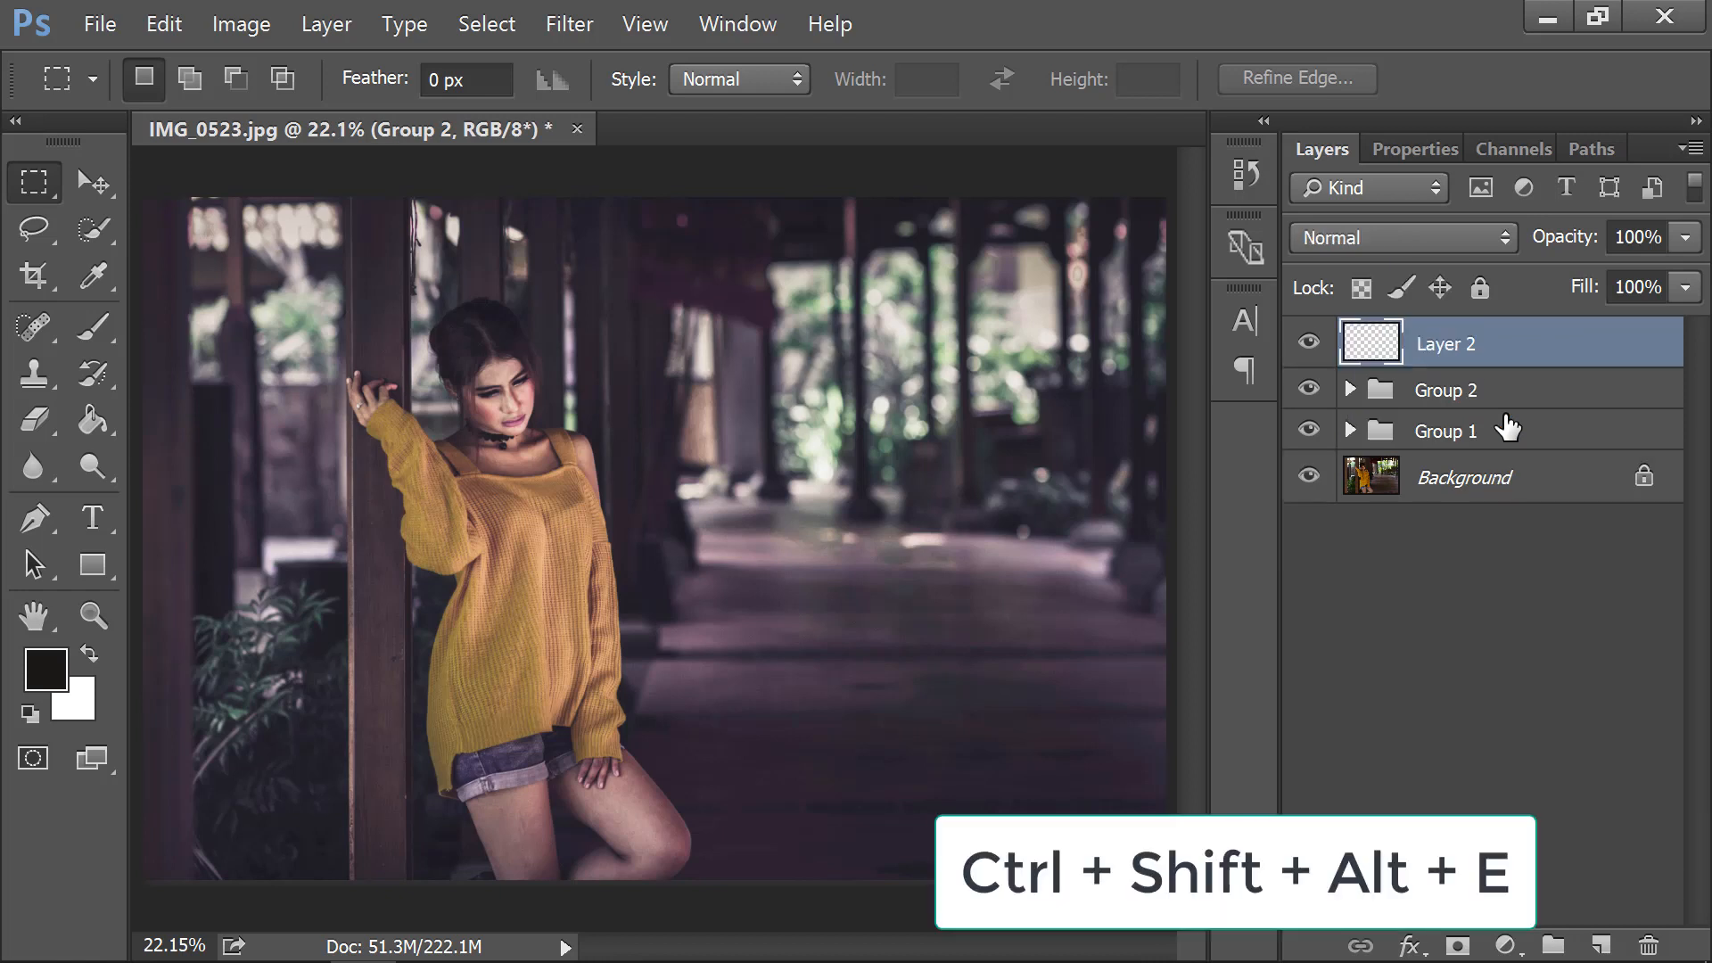
pyautogui.click(1304, 390)
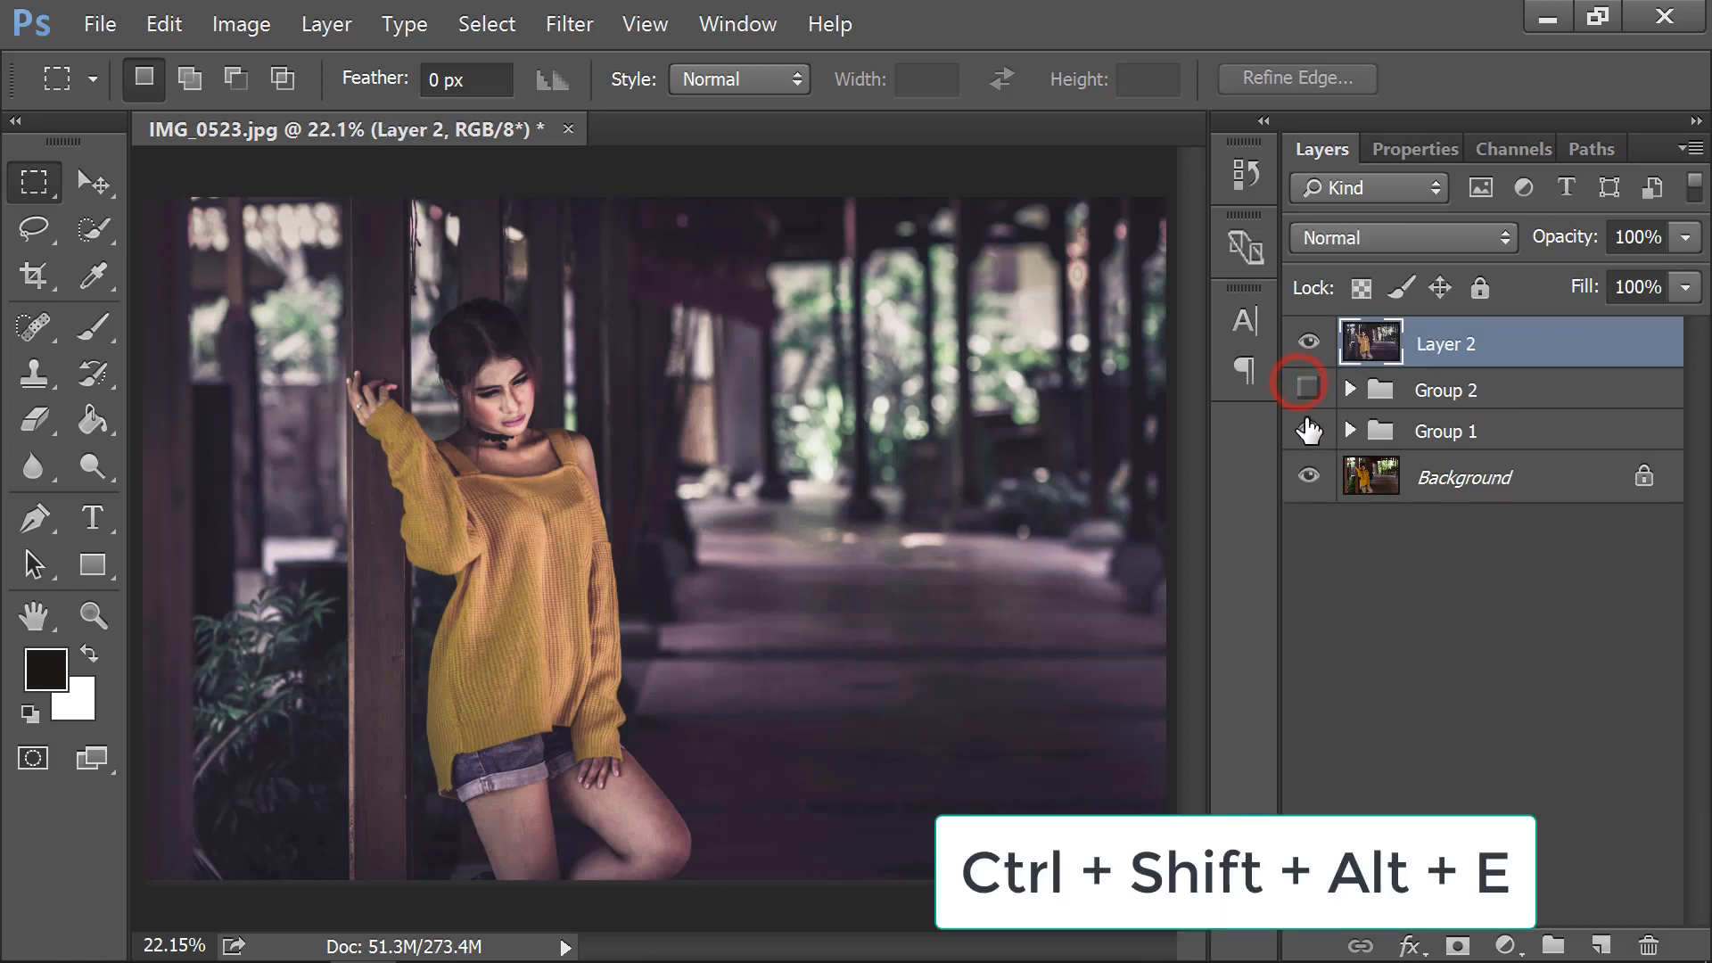
pyautogui.click(1308, 430)
# Toggle Layer 2's visibility to compare the final grade with the original photo.
pyautogui.click(1308, 342)
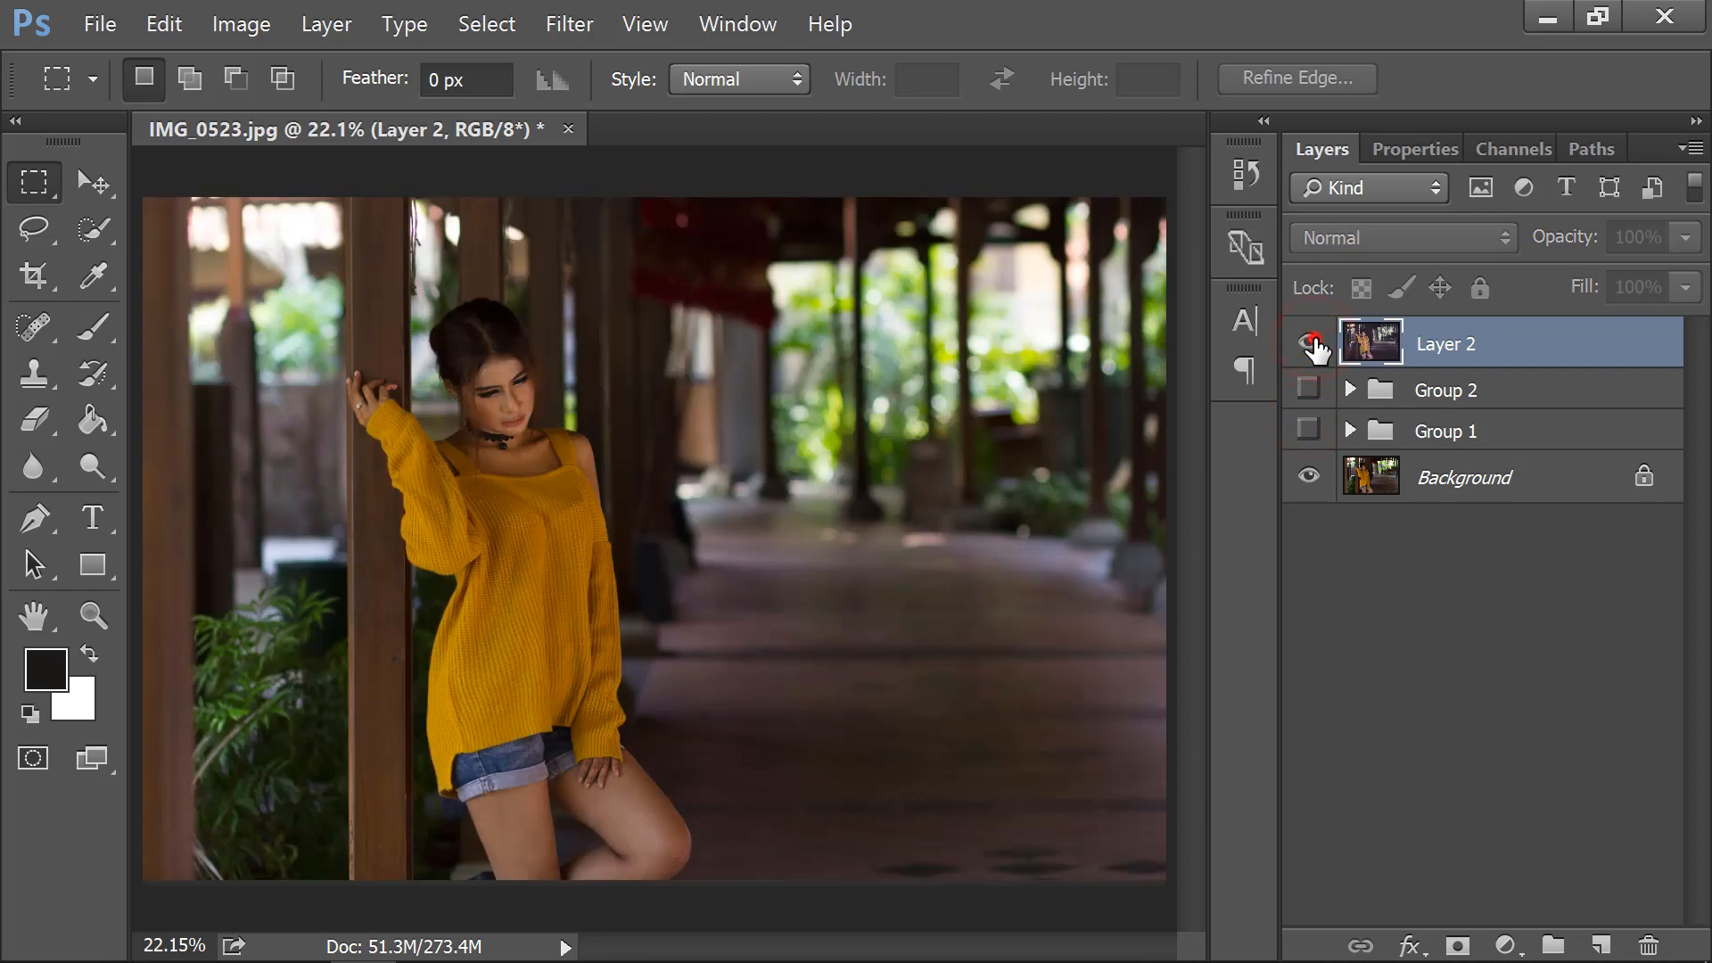
pyautogui.click(1311, 343)
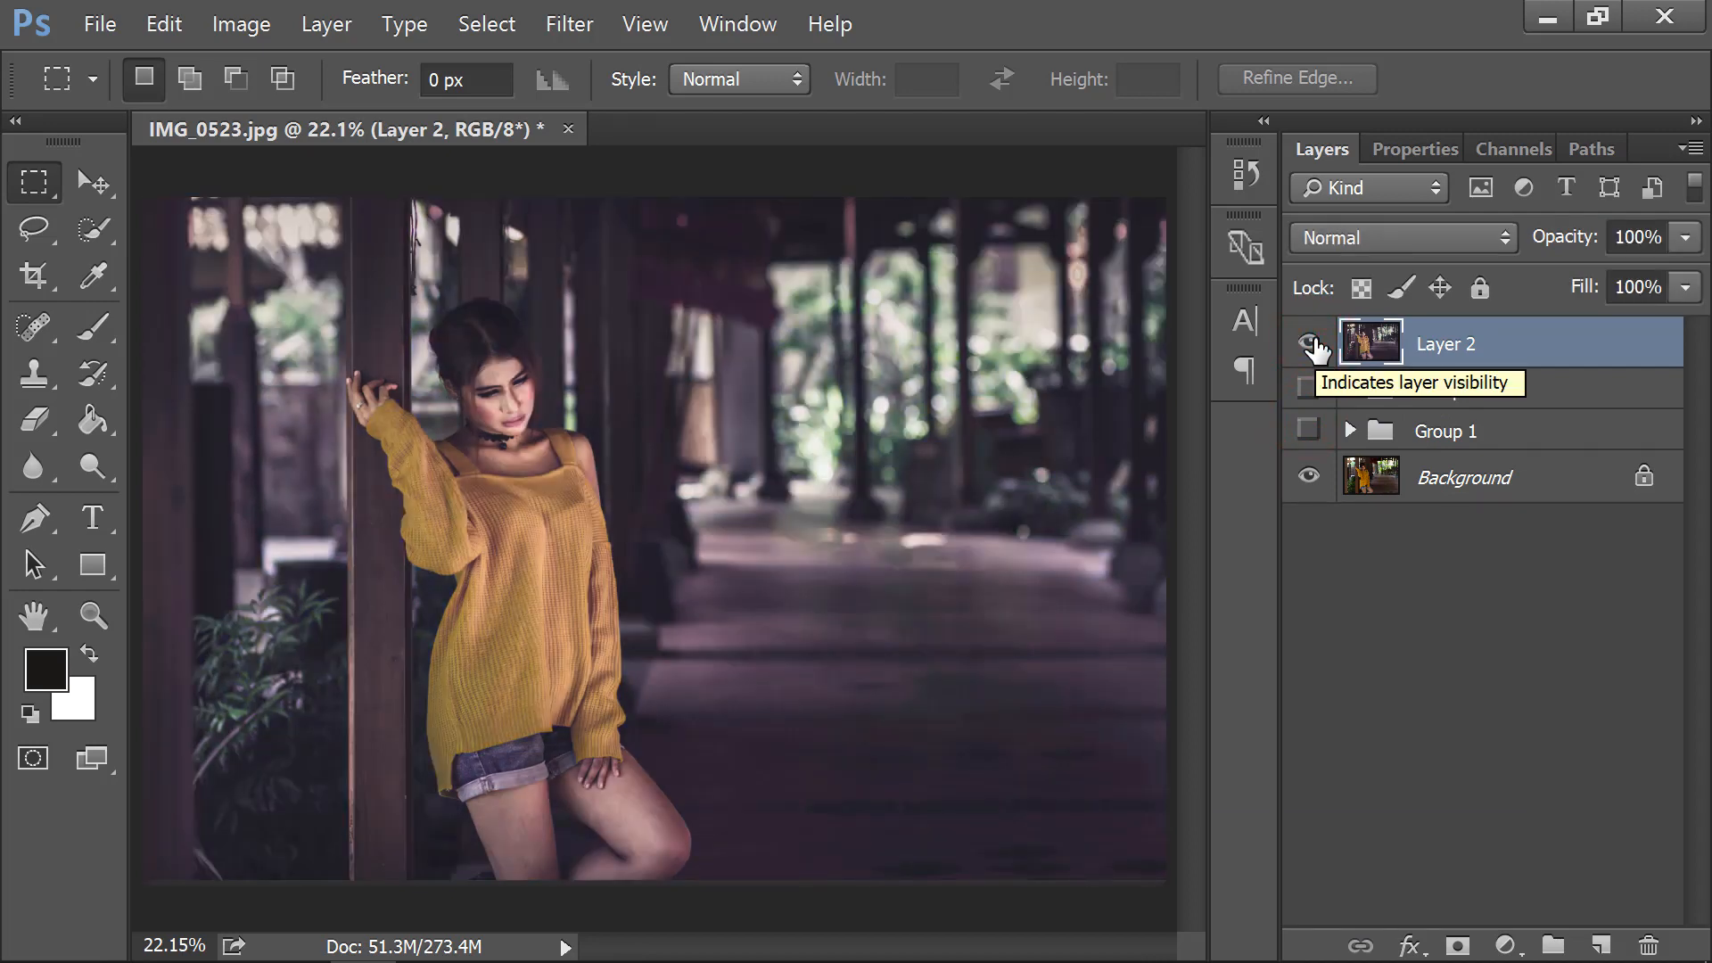
pyautogui.click(1311, 343)
pyautogui.click(1311, 343)
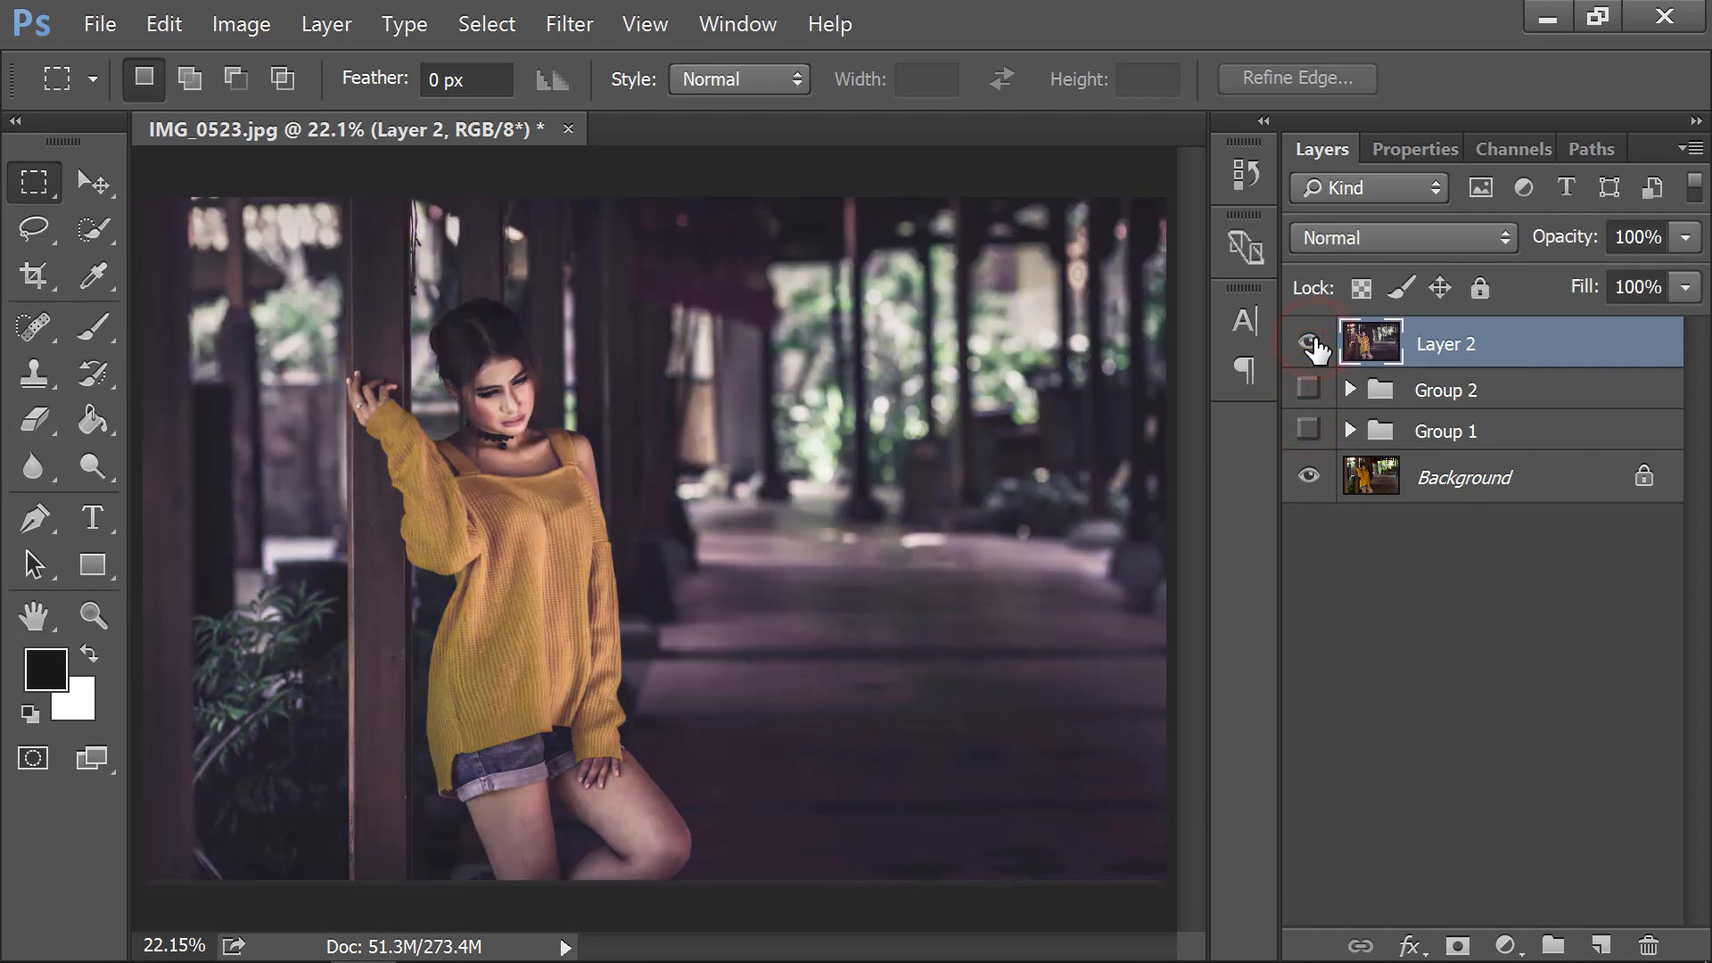